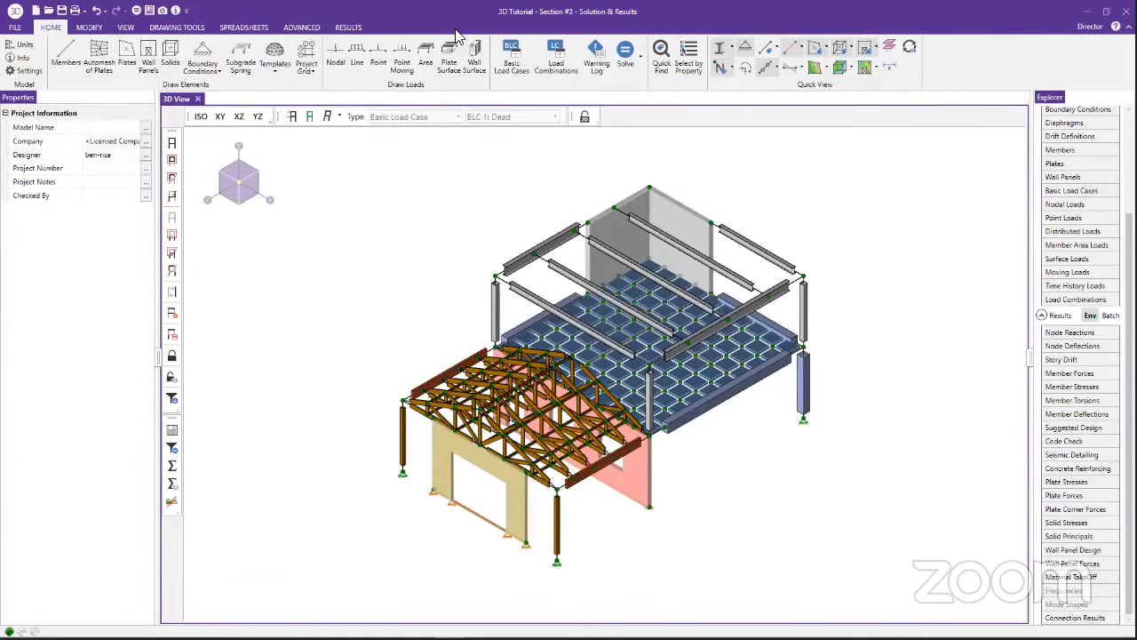
- Solve the marked load combinations as a batch solution with an envelope included, clearing the existing results
{"action": "left_click", "coordinate": [625, 54]}
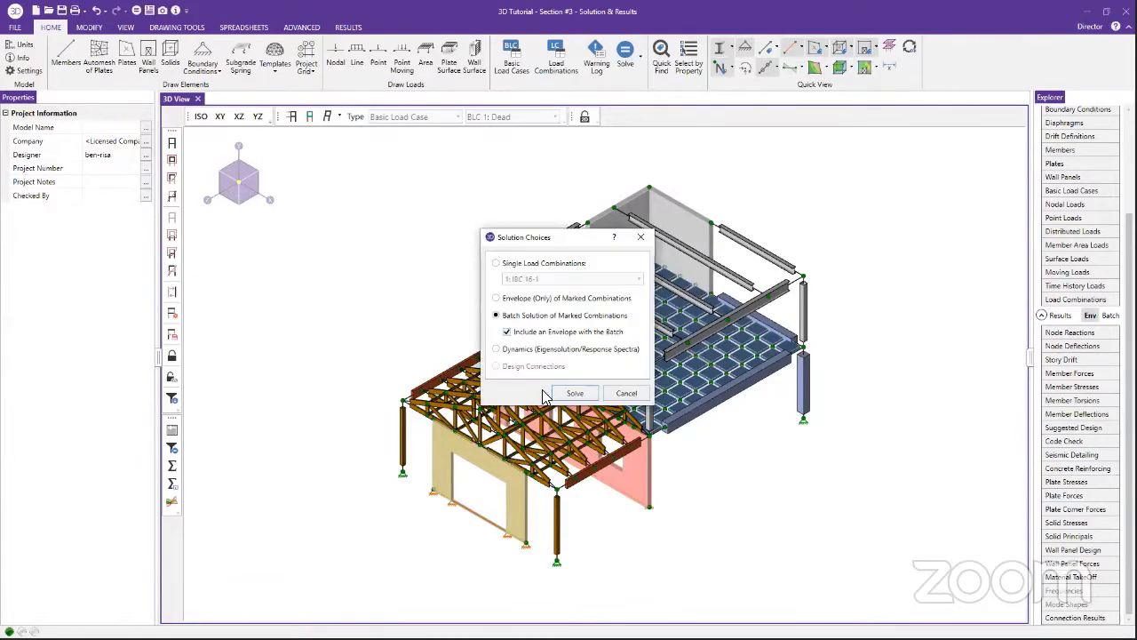
{"action": "left_click", "coordinate": [573, 393]}
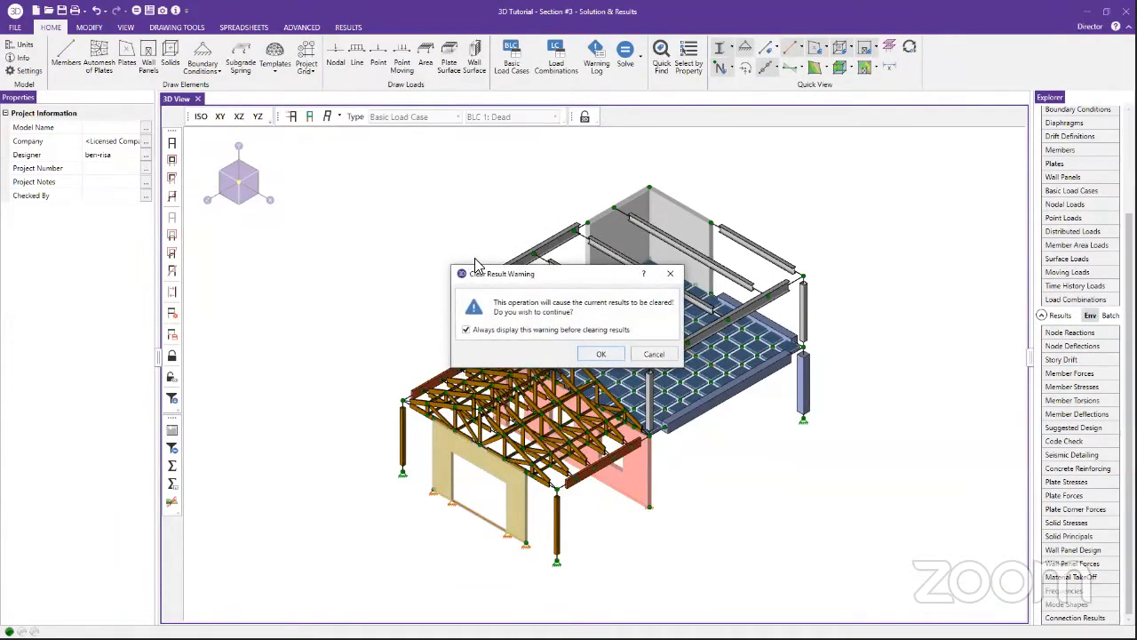
{"action": "left_click", "coordinate": [582, 355]}
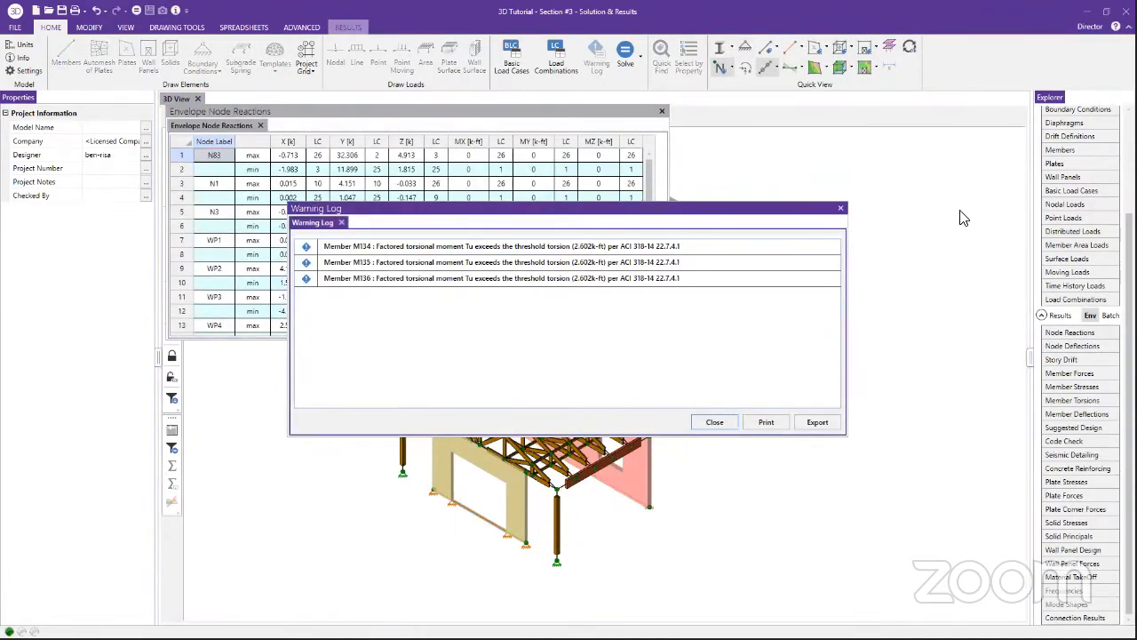
{"action": "left_click", "coordinate": [965, 275]}
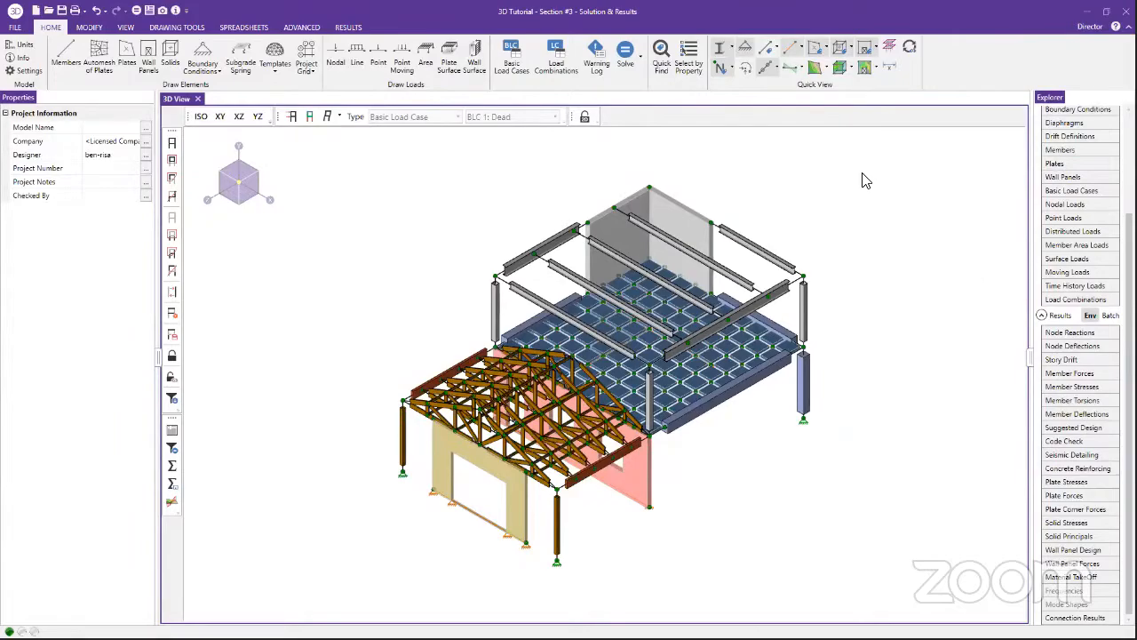
- Start a model snapshot and display the member labels together with the BLC 1: Dead loads
{"action": "left_click", "coordinate": [165, 13]}
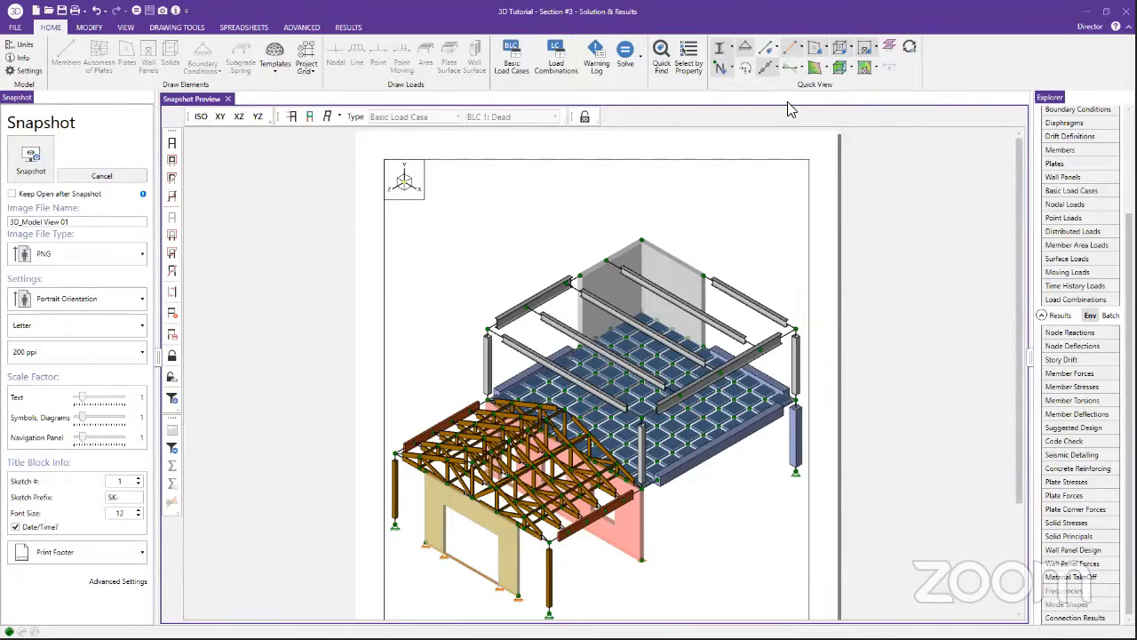
{"action": "left_click", "coordinate": [776, 50]}
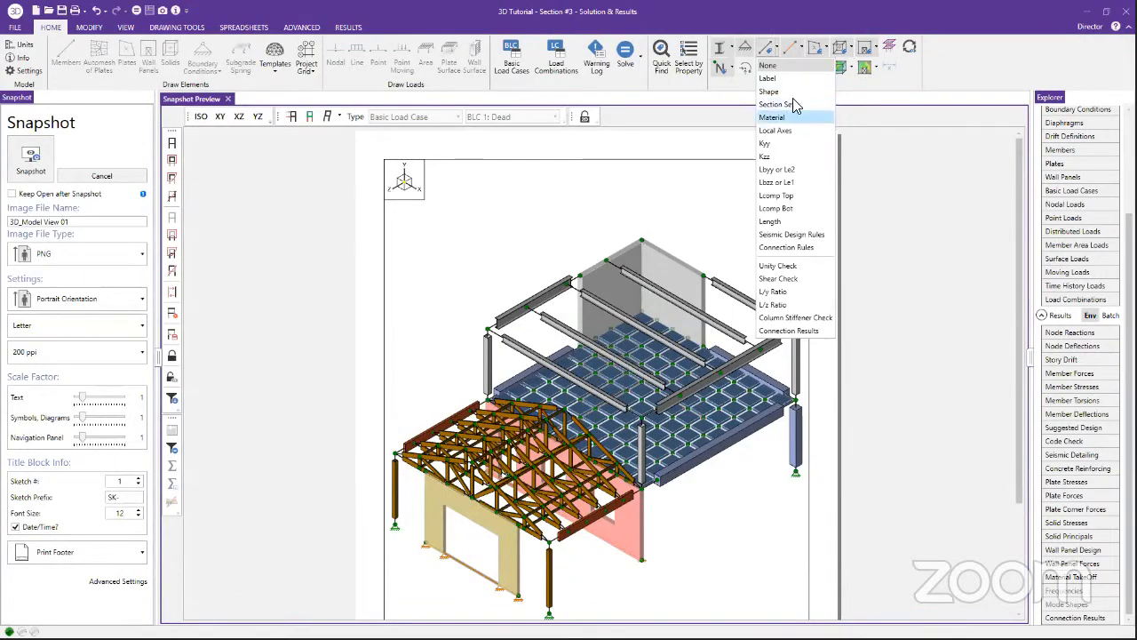
{"action": "left_click", "coordinate": [794, 79]}
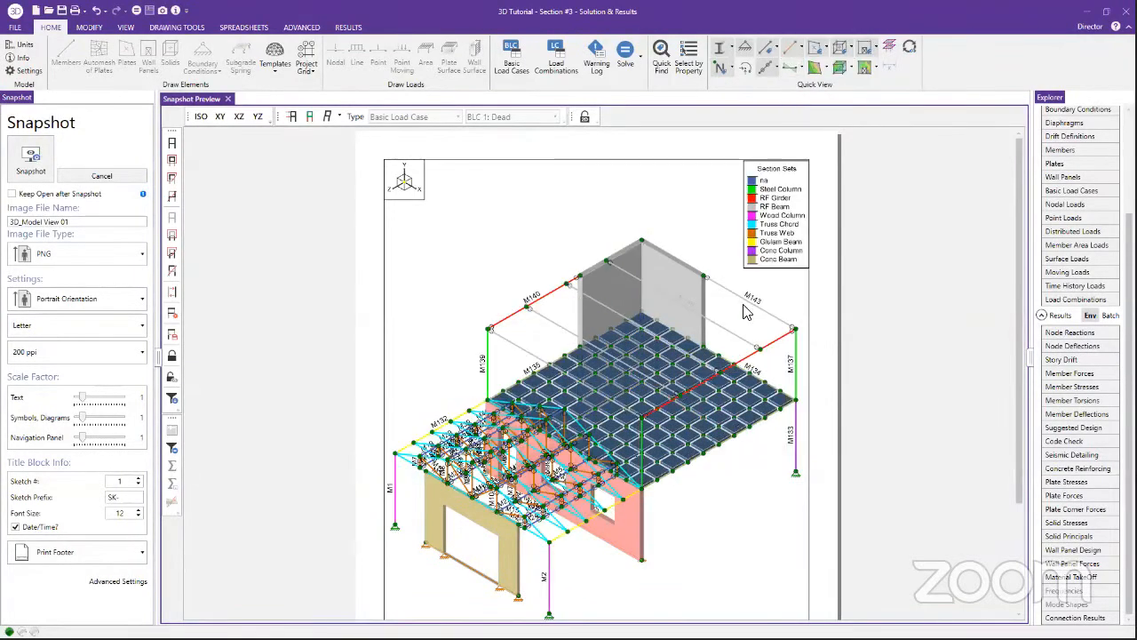
{"action": "left_click", "coordinate": [294, 119]}
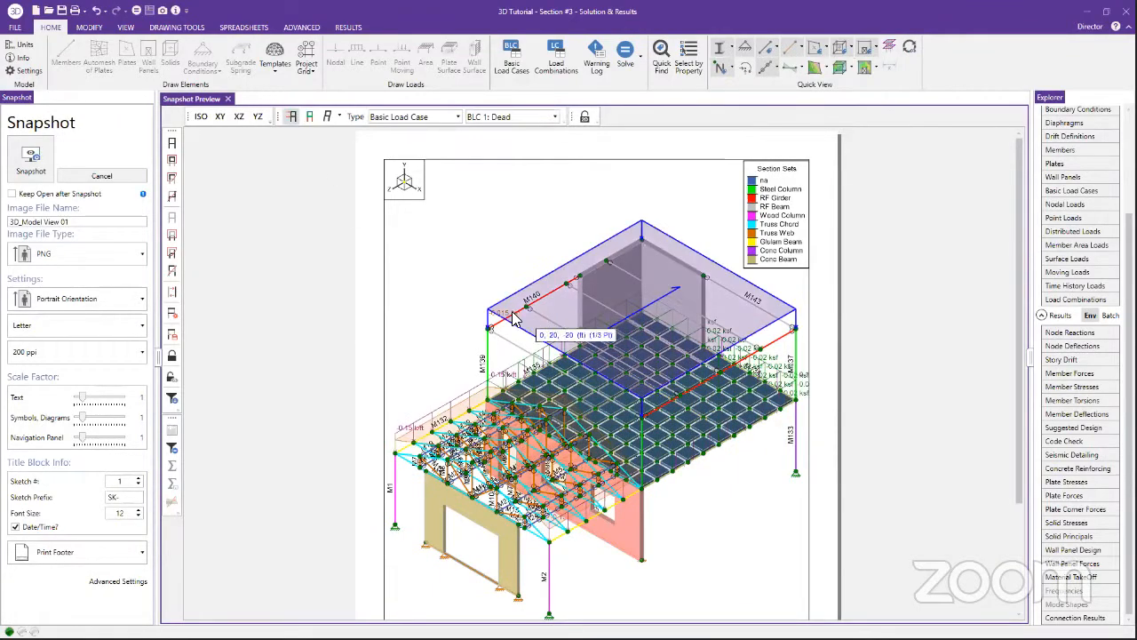
{"action": "left_click", "coordinate": [533, 118]}
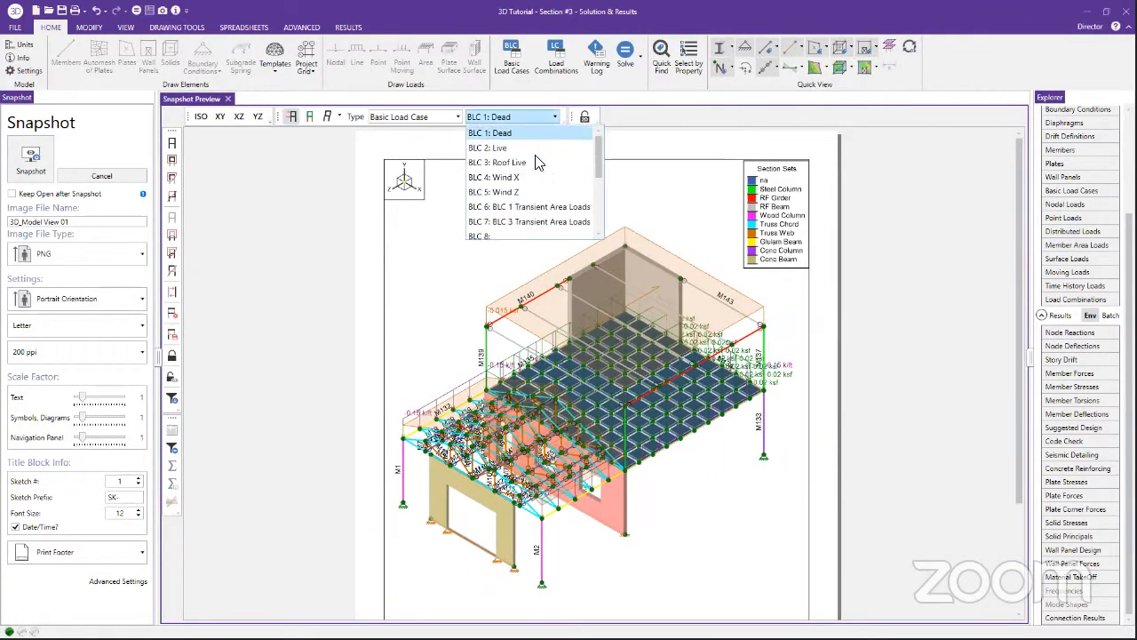
{"action": "left_click", "coordinate": [533, 119]}
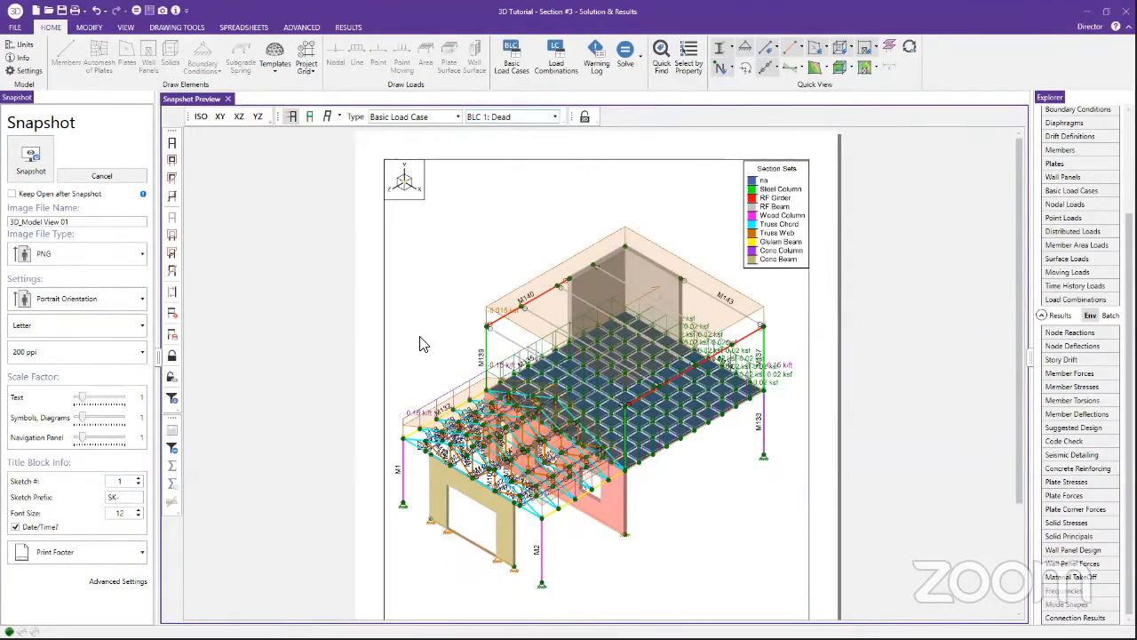
- Switch the members in the snapshot preview to wireframe and hide the nodes and their labels
{"action": "left_click", "coordinate": [721, 50]}
{"action": "left_click", "coordinate": [722, 69]}
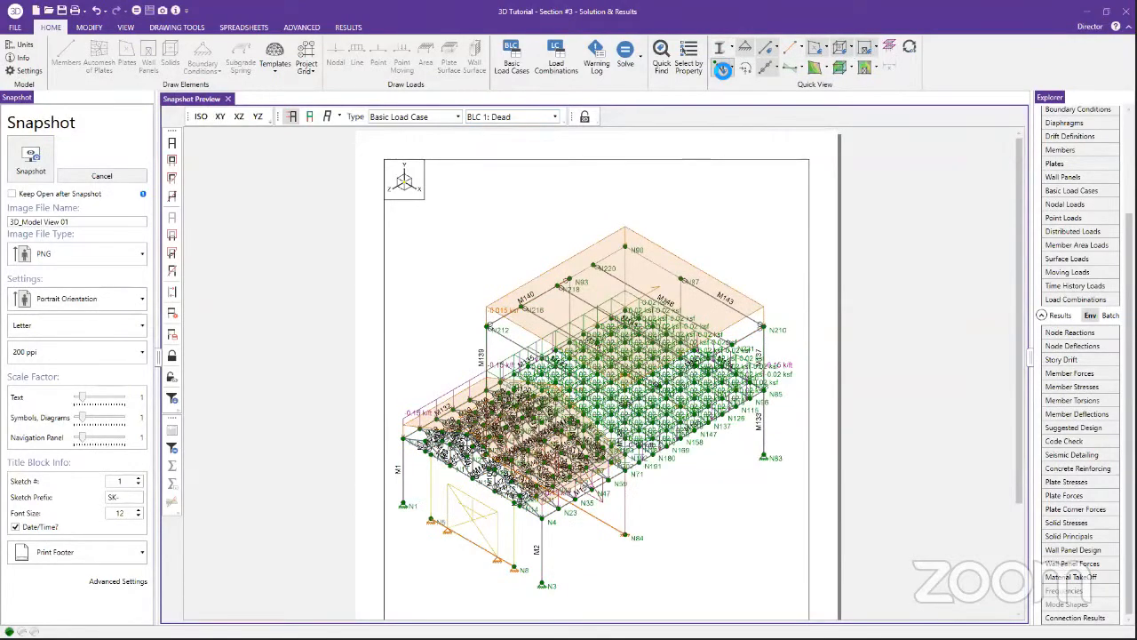
{"action": "left_click", "coordinate": [722, 69]}
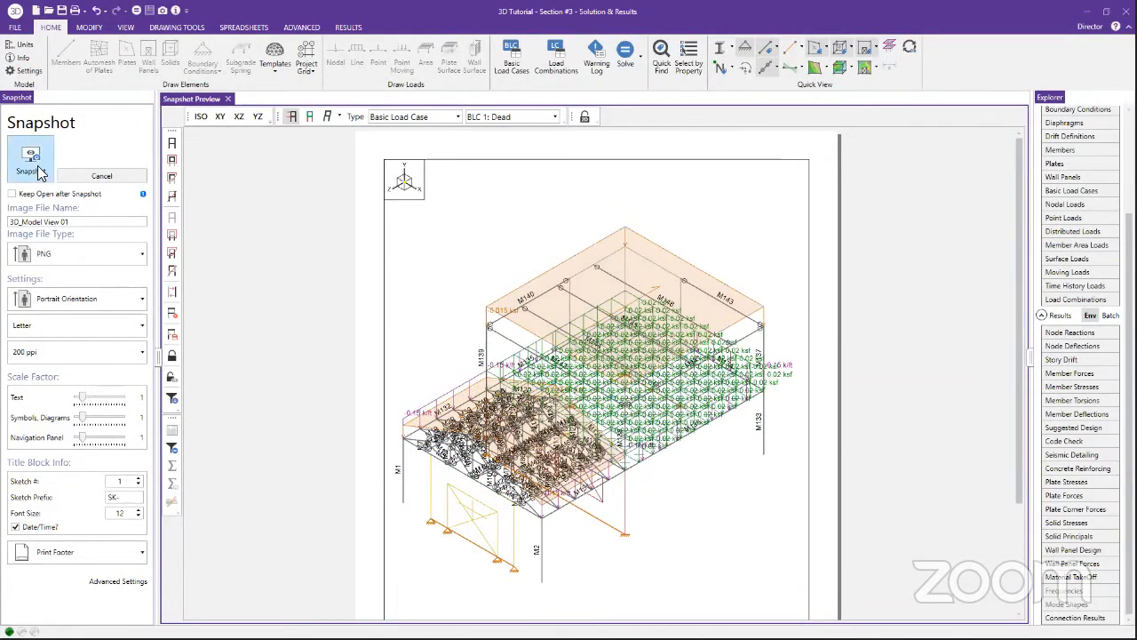
- Name the snapshot image labels+loads, fit the model within the page frame and capture the snapshot
{"action": "triple_click", "coordinate": [94, 221]}
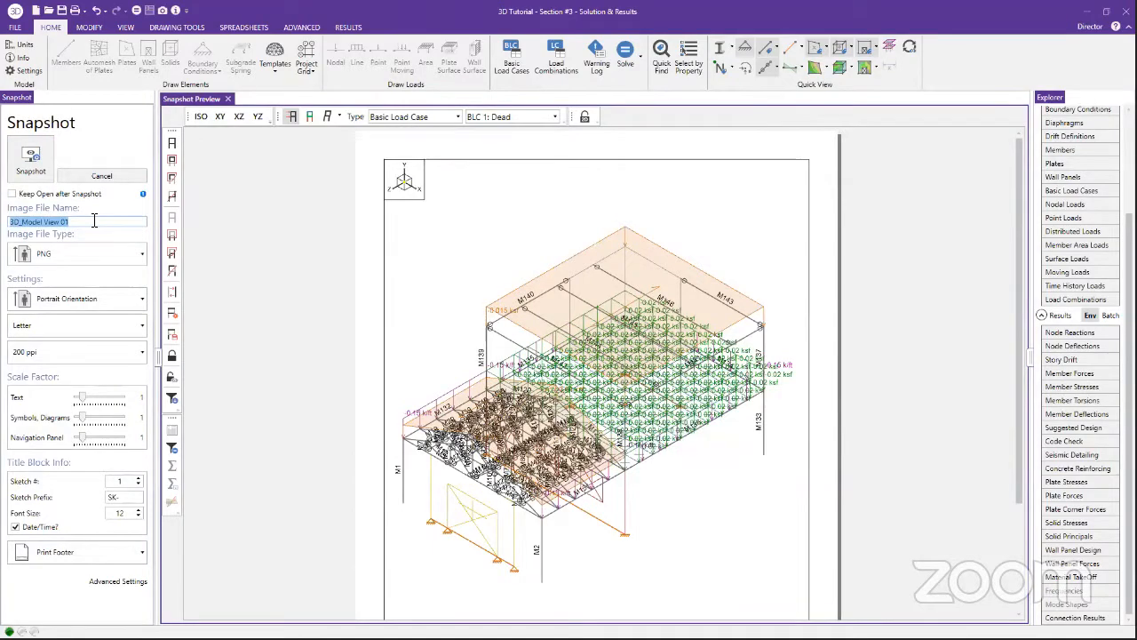
{"action": "type", "text": "labels+load"}
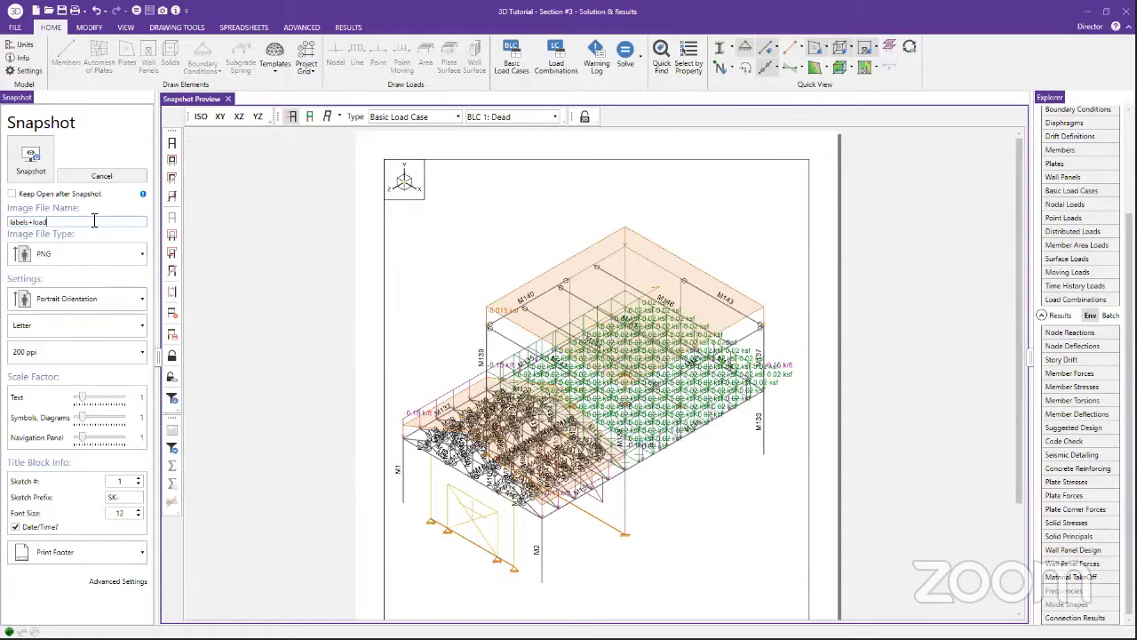
{"action": "type", "text": "s"}
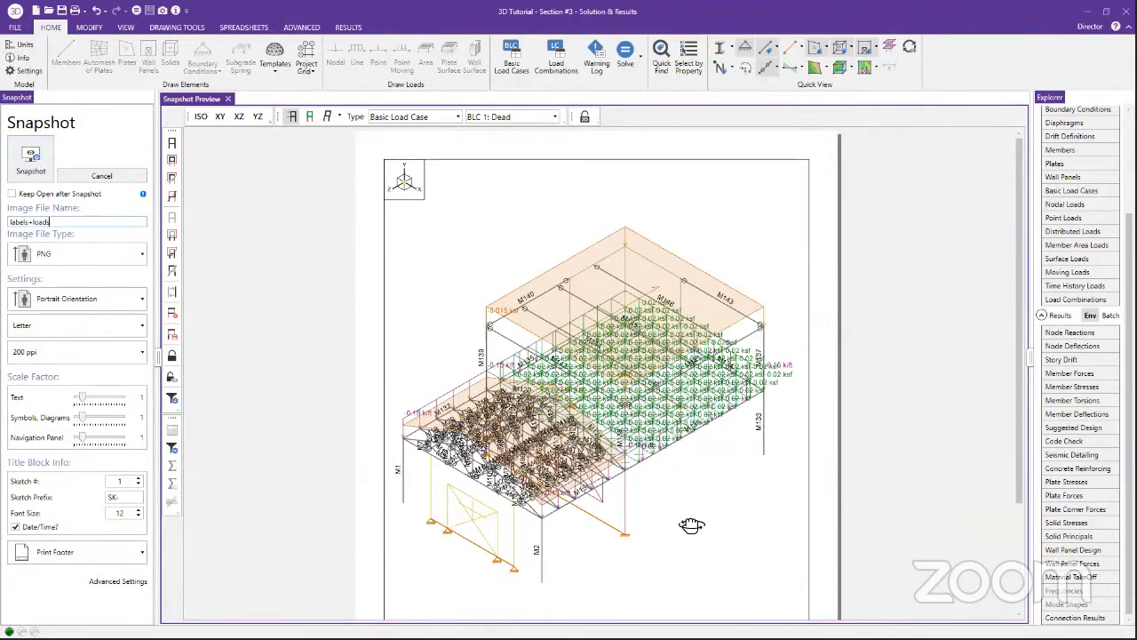
{"action": "middle_click_drag", "start_coordinate": [692, 526], "coordinate": [494, 274]}
{"action": "middle_click_drag", "start_coordinate": [661, 447], "coordinate": [591, 487]}
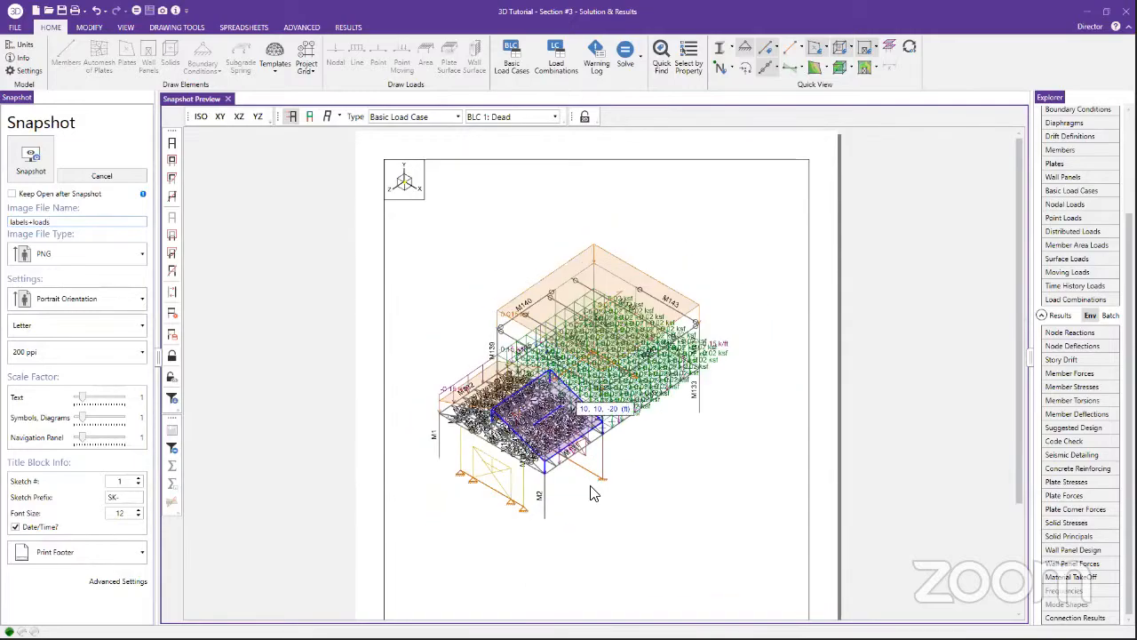
{"action": "scroll", "coordinate": [637, 484], "scroll_direction": "down", "scroll_amount": 3}
{"action": "scroll", "coordinate": [528, 466], "scroll_direction": "up", "scroll_amount": 3}
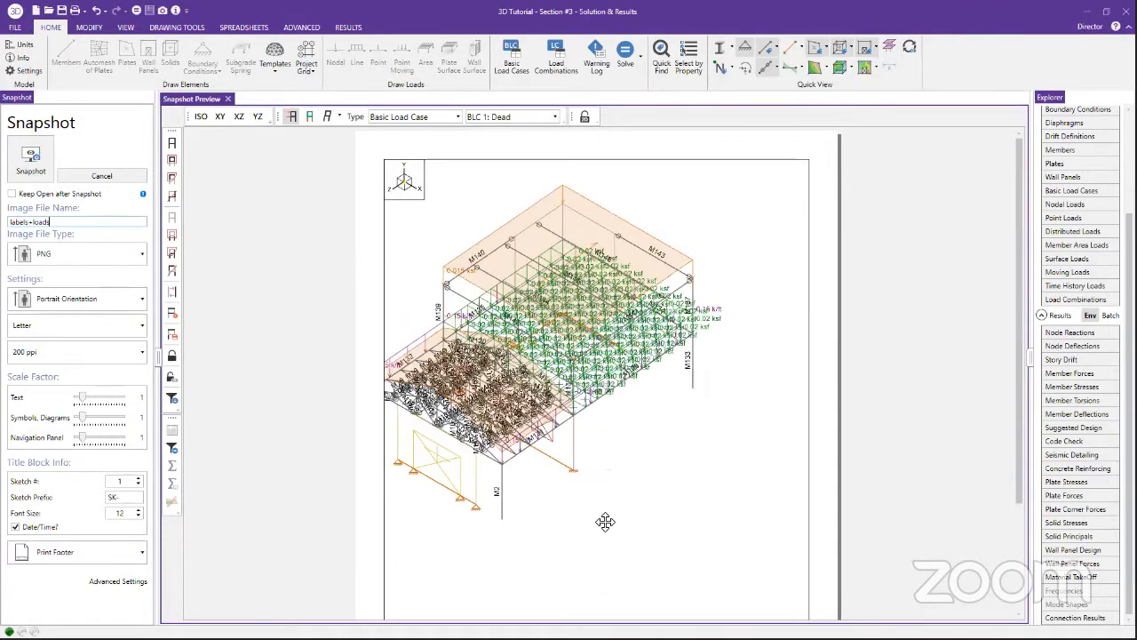
{"action": "scroll", "coordinate": [604, 522], "scroll_direction": "up", "scroll_amount": 2}
{"action": "scroll", "coordinate": [602, 538], "scroll_direction": "up", "scroll_amount": 1}
{"action": "scroll", "coordinate": [604, 540], "scroll_direction": "up", "scroll_amount": 1}
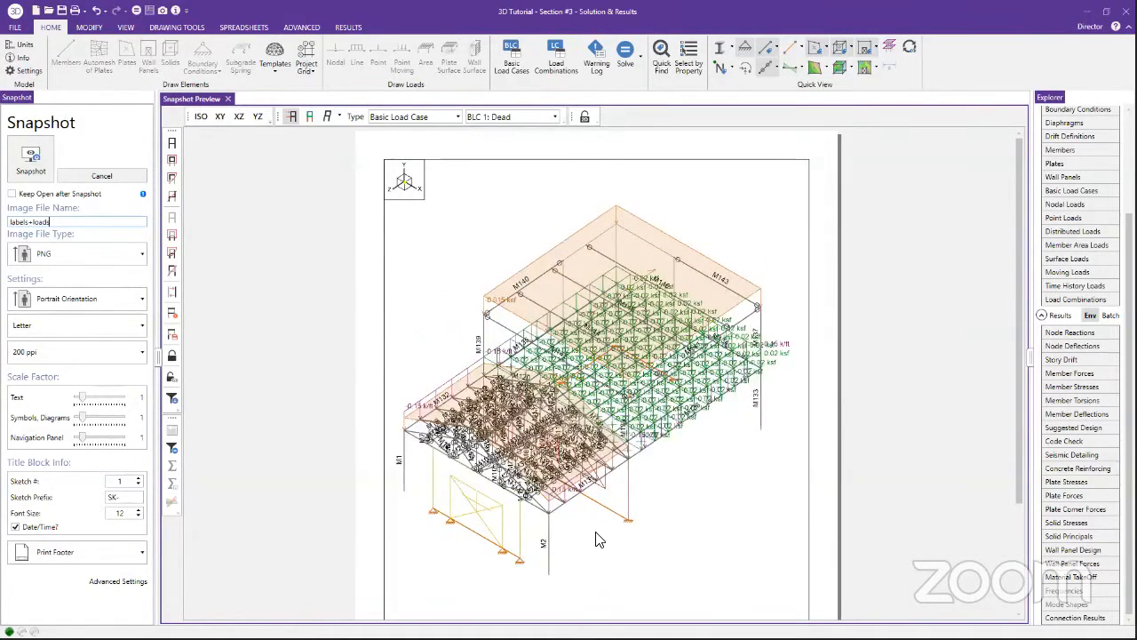
{"action": "middle_click_drag", "start_coordinate": [670, 520], "coordinate": [682, 532]}
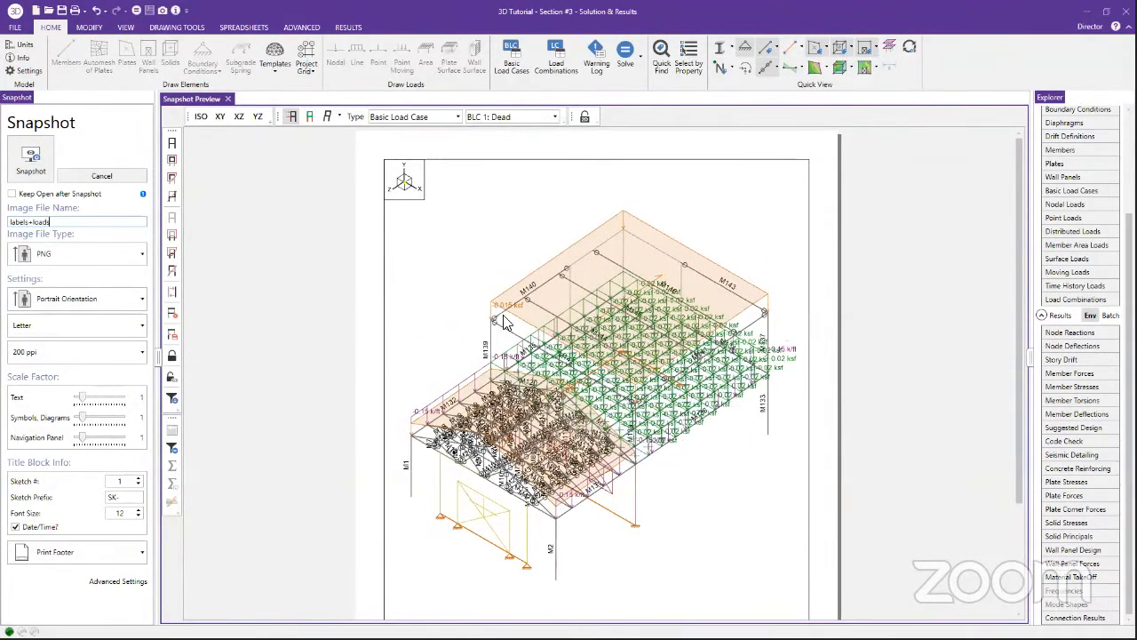
{"action": "left_click", "coordinate": [29, 162]}
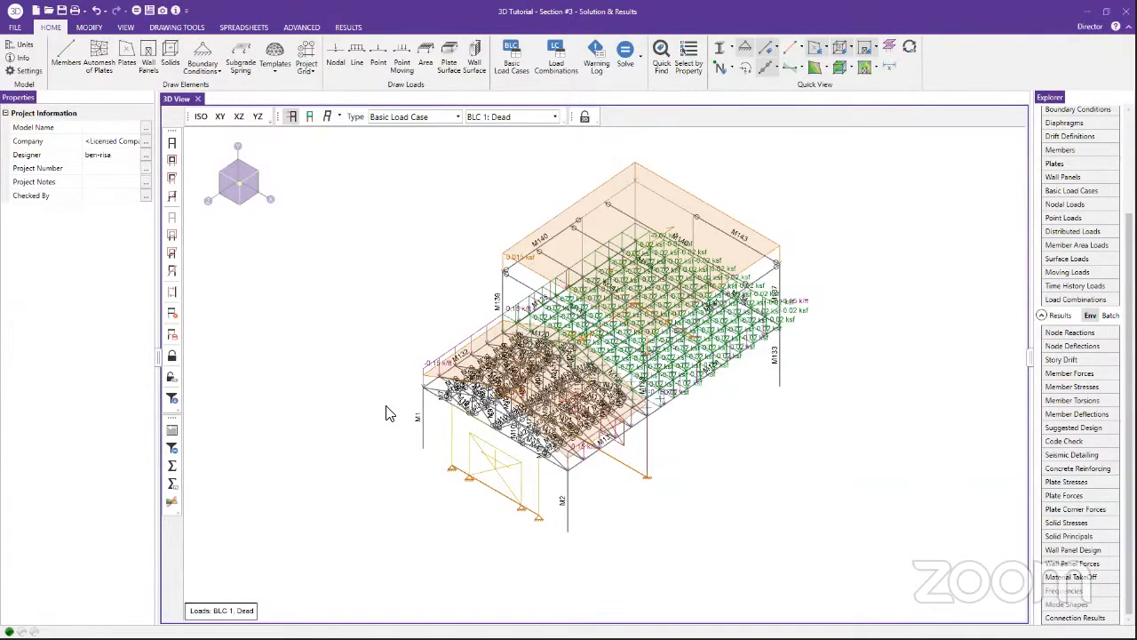
- Start another snapshot with the members color-coded by Unity Check using the Envelope results
{"action": "left_click", "coordinate": [162, 12]}
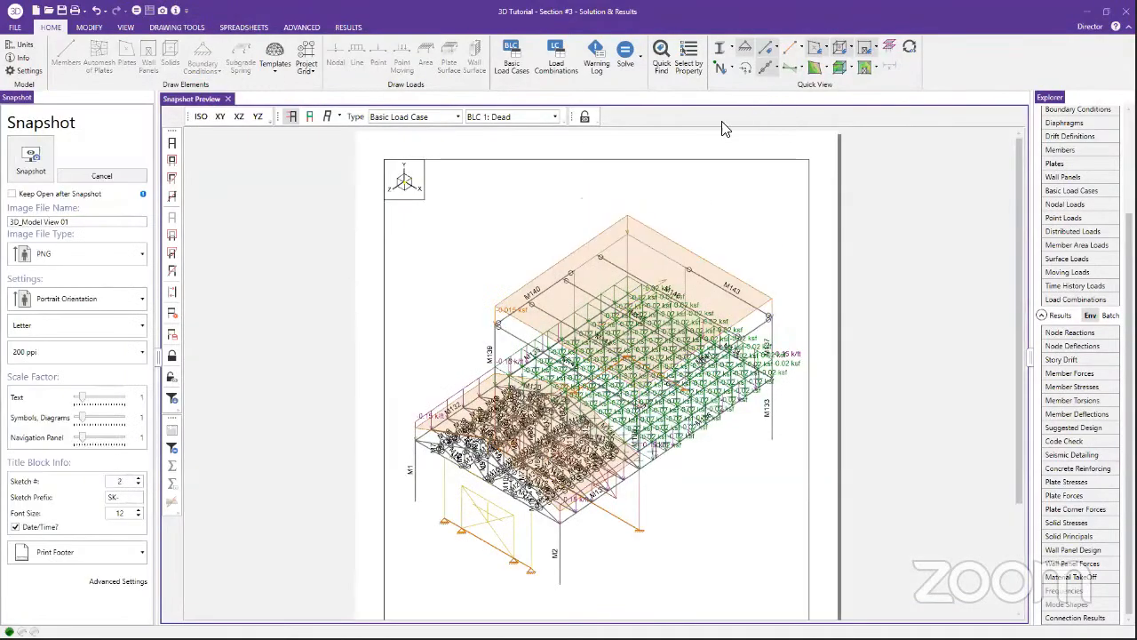
{"action": "left_click", "coordinate": [798, 47]}
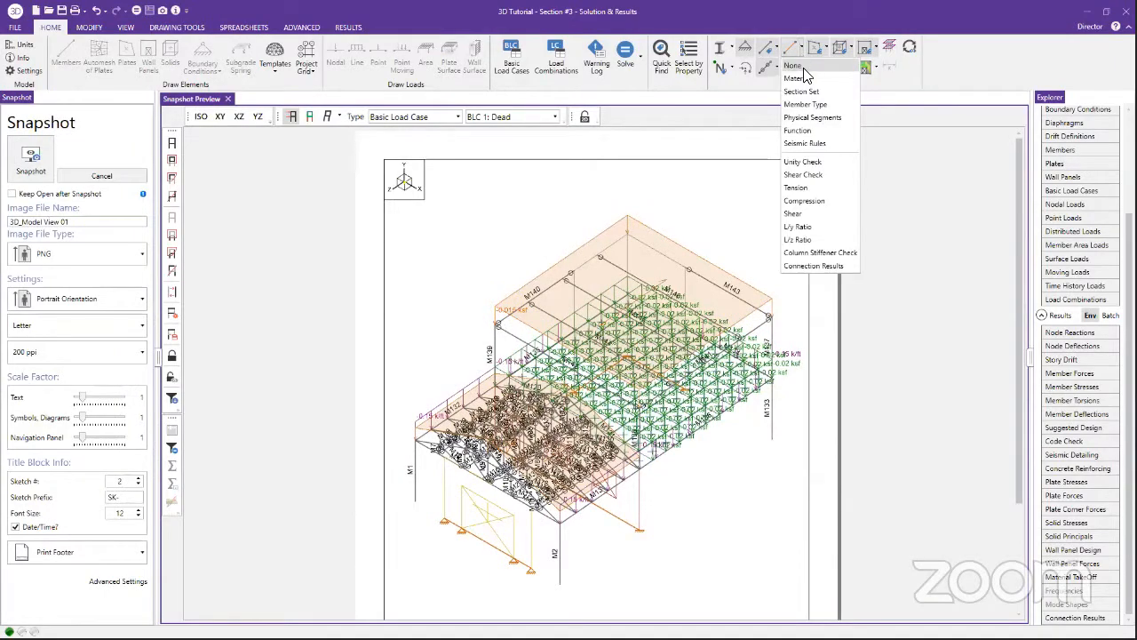
{"action": "left_click", "coordinate": [820, 162]}
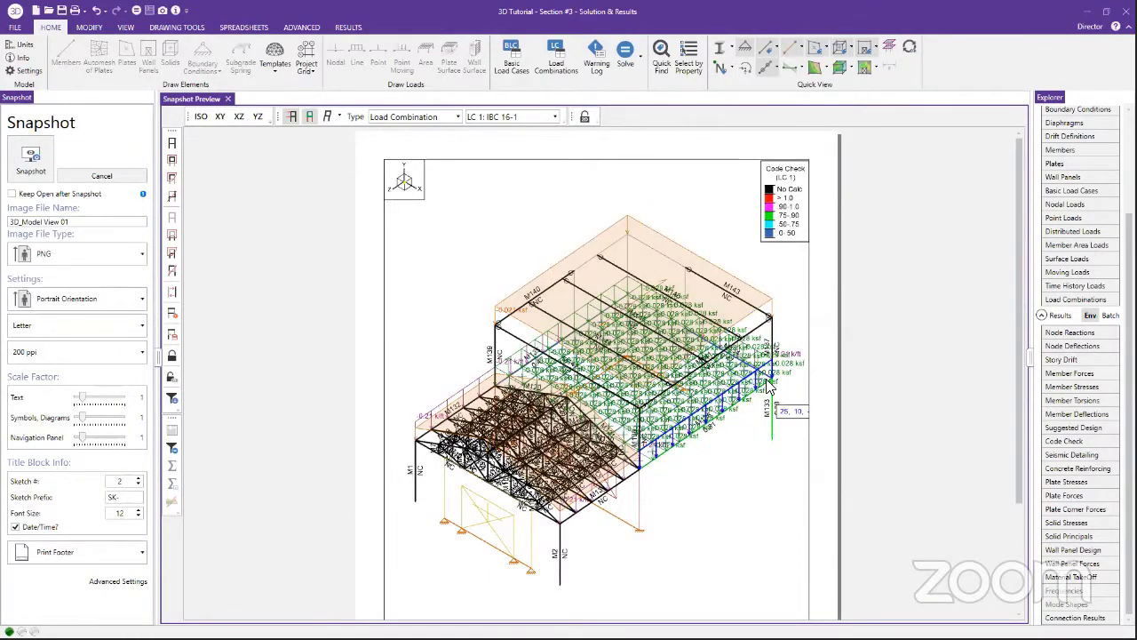
{"action": "left_click", "coordinate": [390, 120]}
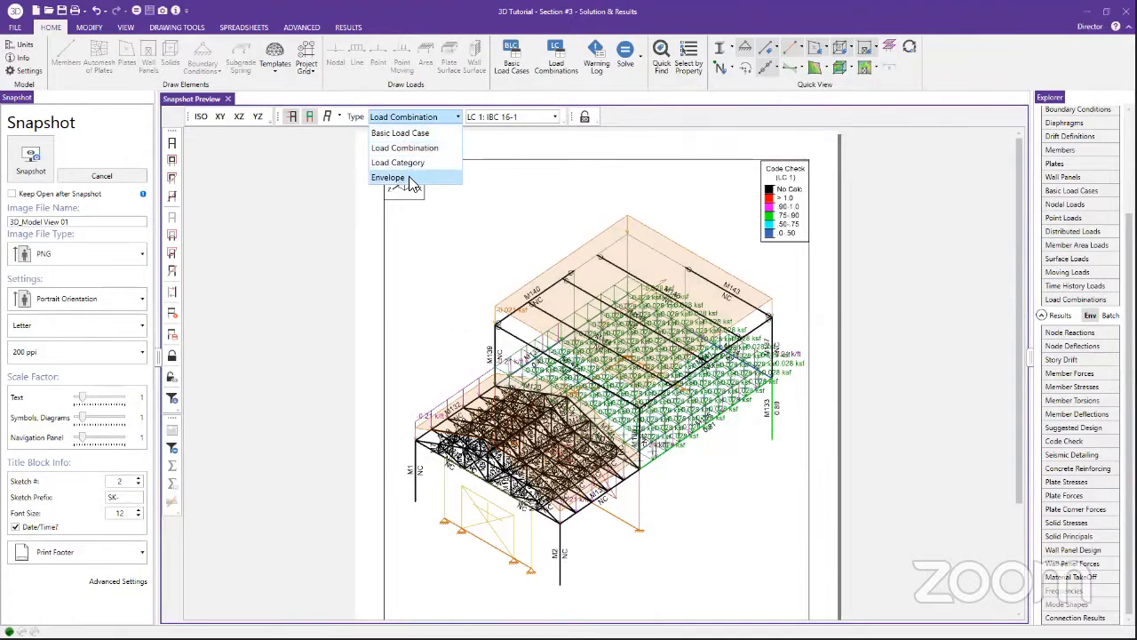
{"action": "left_click", "coordinate": [425, 182]}
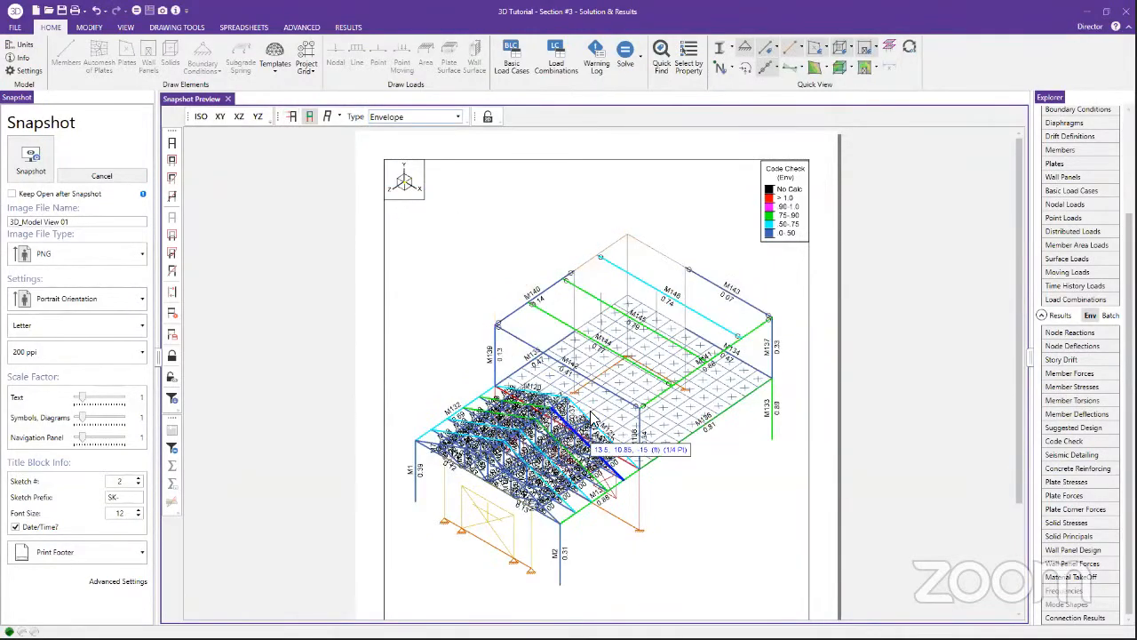
- Remove the member name labels from the snapshot preview and reapply the Unity Check color coding
{"action": "left_click", "coordinate": [800, 50]}
{"action": "left_click", "coordinate": [797, 47]}
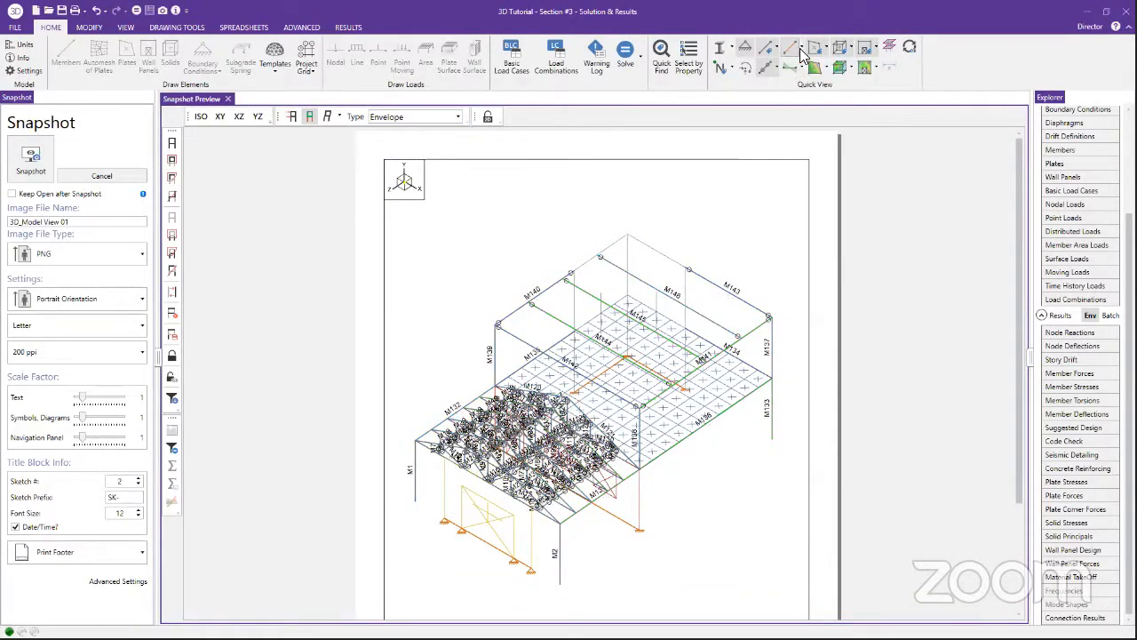
{"action": "left_click", "coordinate": [766, 47]}
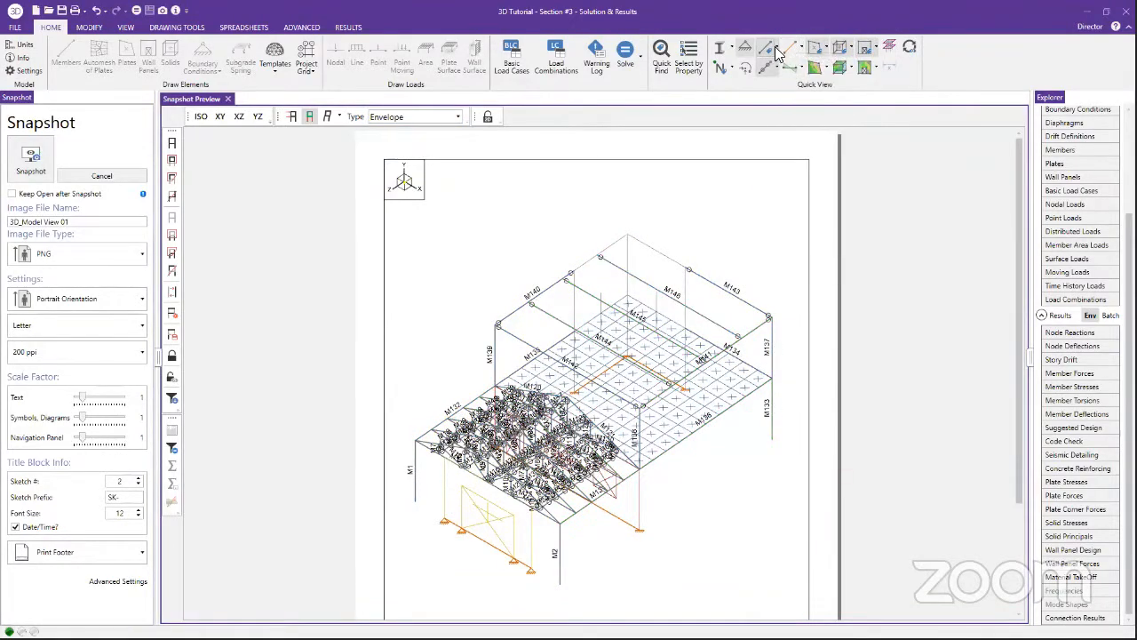
{"action": "left_click", "coordinate": [777, 50]}
{"action": "left_click", "coordinate": [781, 235]}
{"action": "left_click", "coordinate": [803, 50]}
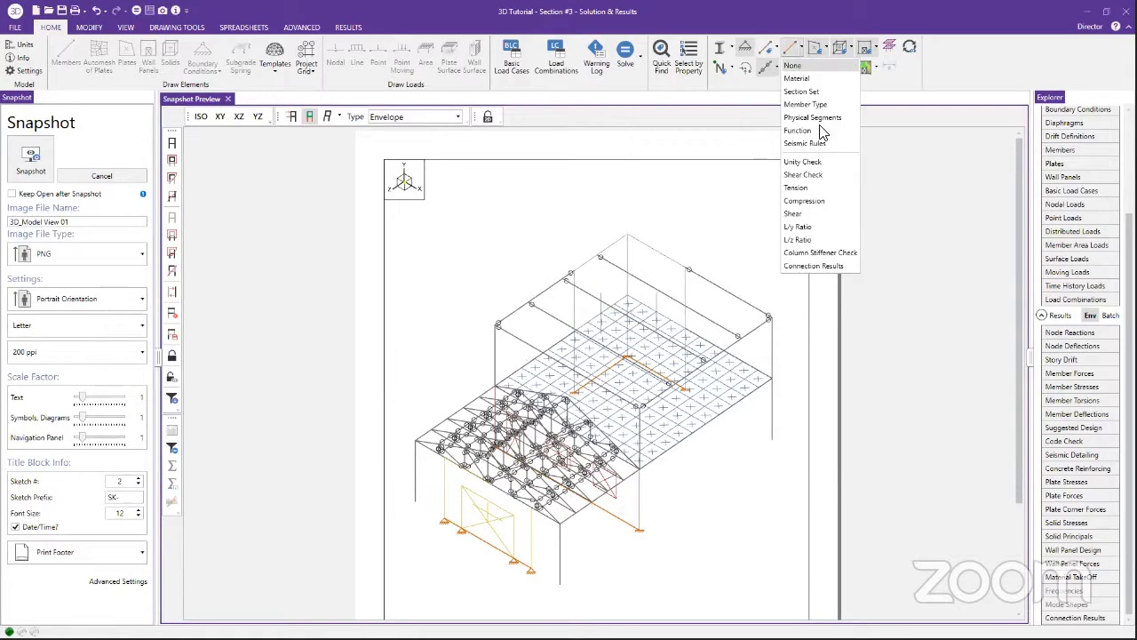
{"action": "left_click", "coordinate": [824, 161]}
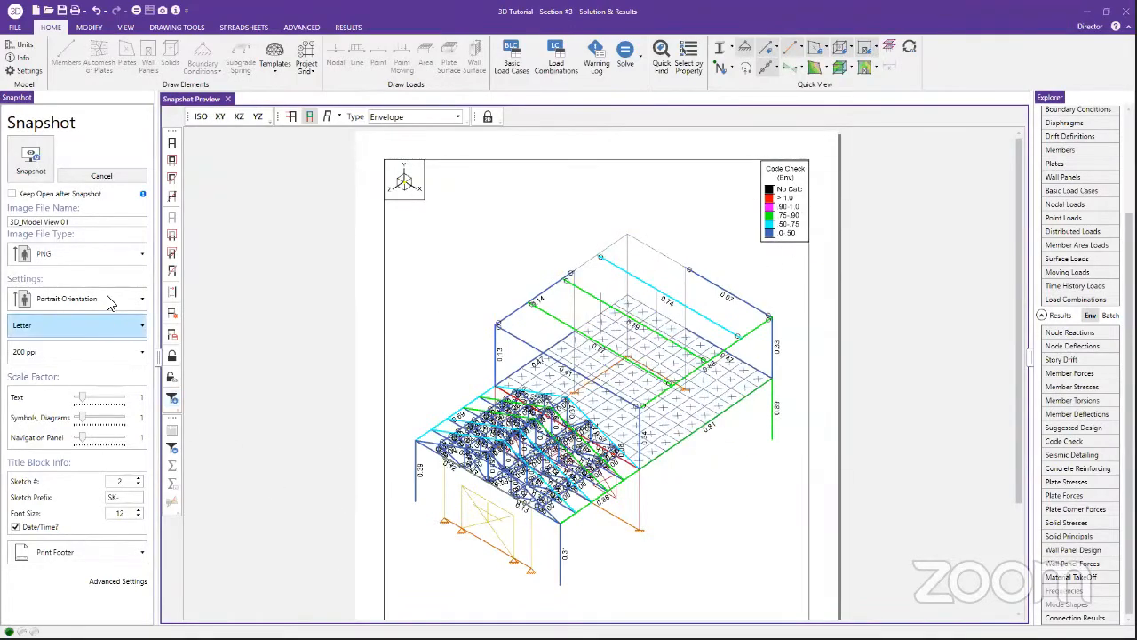
- Name the snapshot image unity checks and capture it
{"action": "triple_click", "coordinate": [110, 228]}
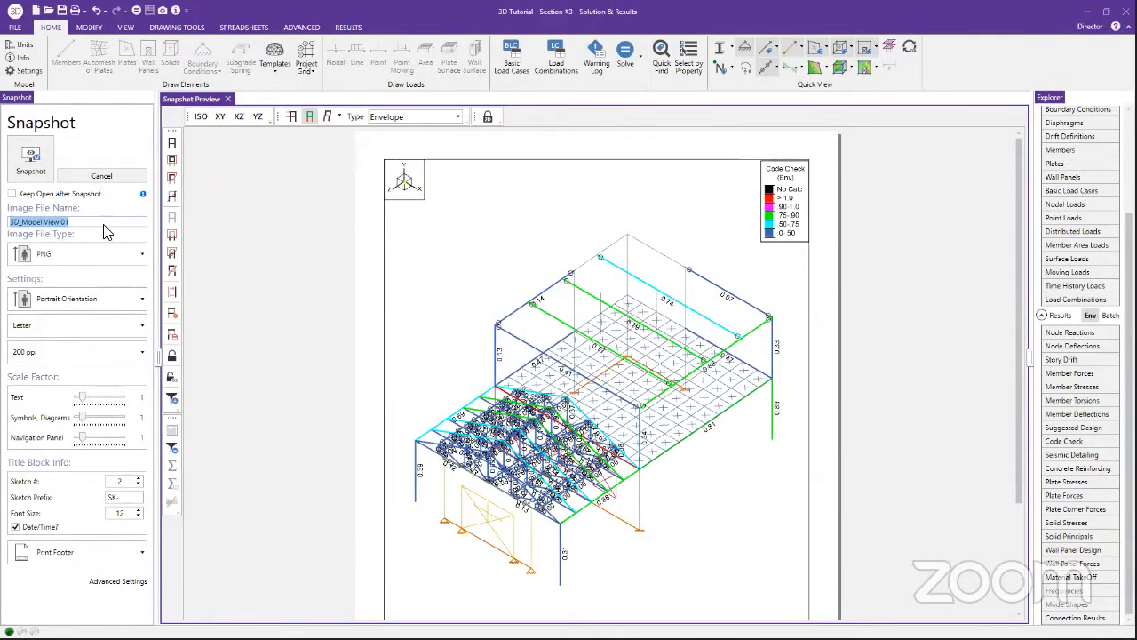
{"action": "type", "text": "unity checks"}
{"action": "left_click", "coordinate": [31, 157]}
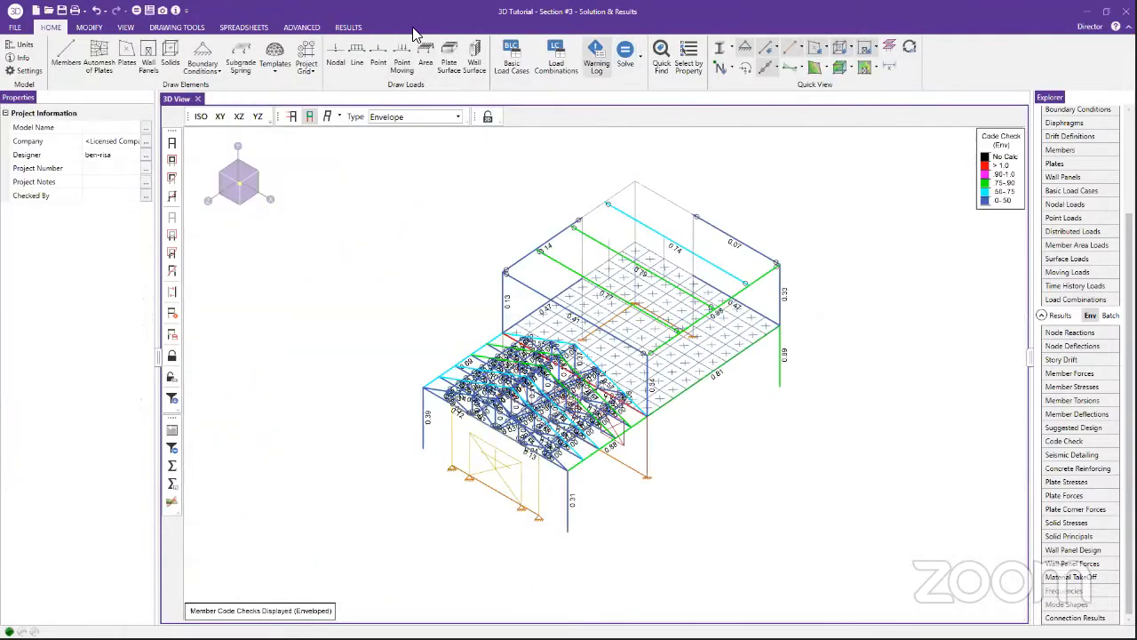
- Start a new snapshot, select column M139 and the adjoining roof beam M140, and lock all unselected elements
{"action": "left_click", "coordinate": [162, 10]}
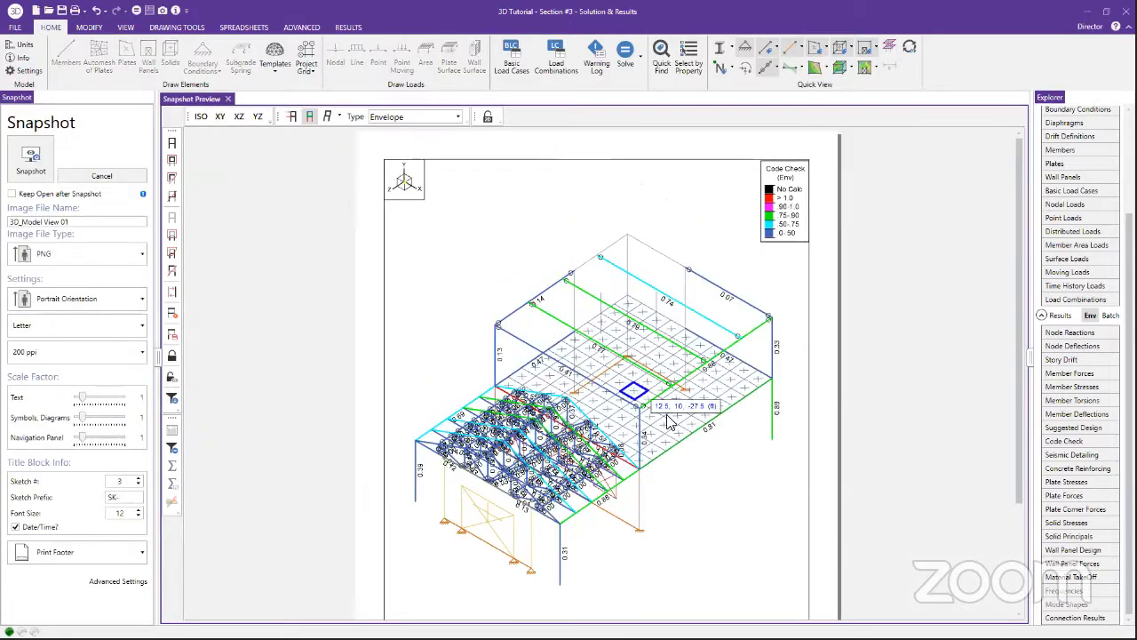
{"action": "left_click", "coordinate": [495, 342]}
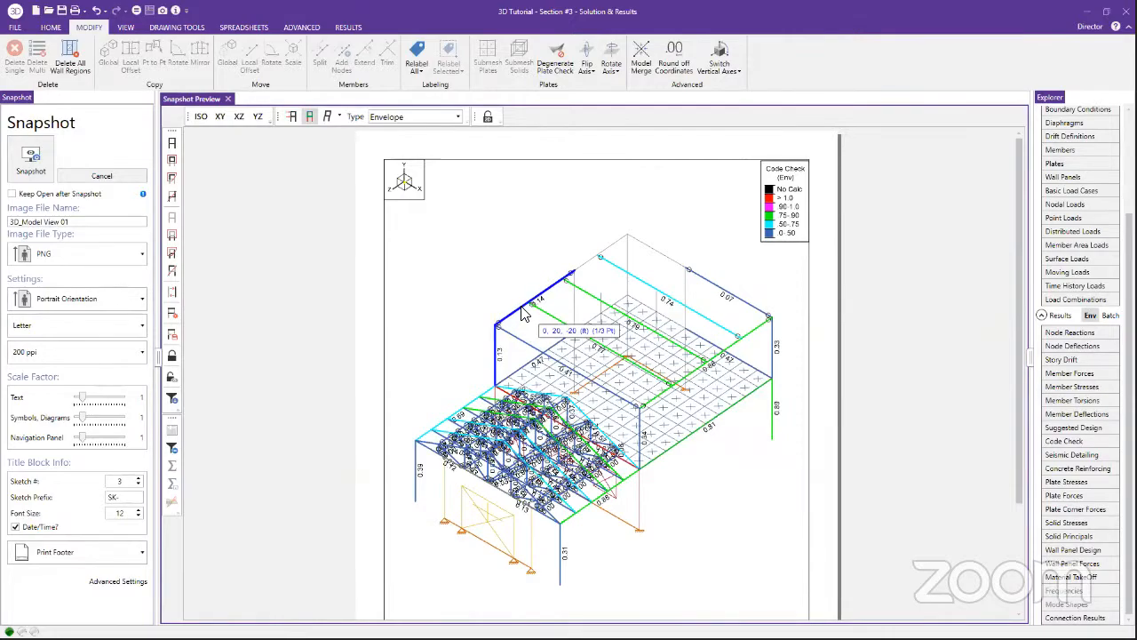
{"action": "left_click", "coordinate": [524, 314]}
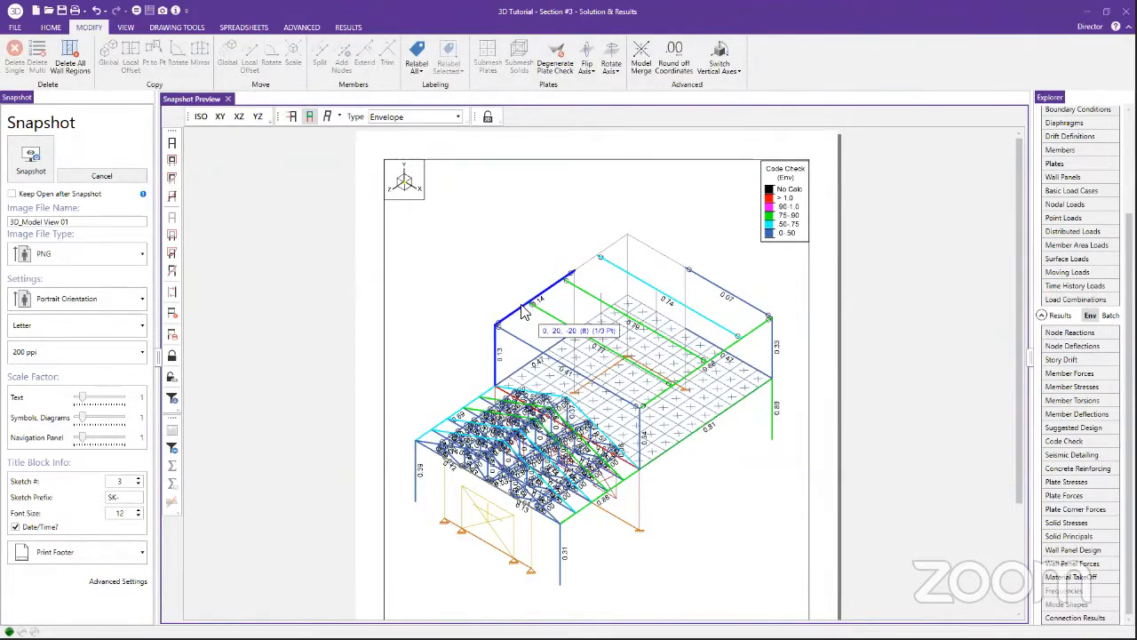
{"action": "left_click", "coordinate": [173, 376]}
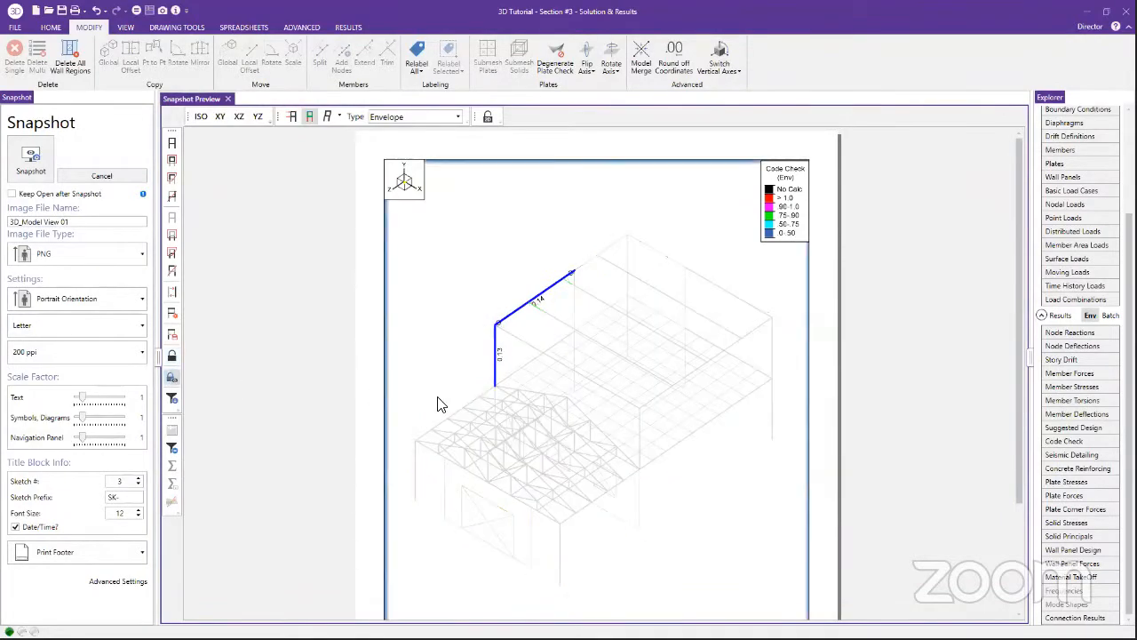
- Deselect the two members, close the snapshot preview without capturing and open the Print Report setup
{"action": "left_click", "coordinate": [508, 254]}
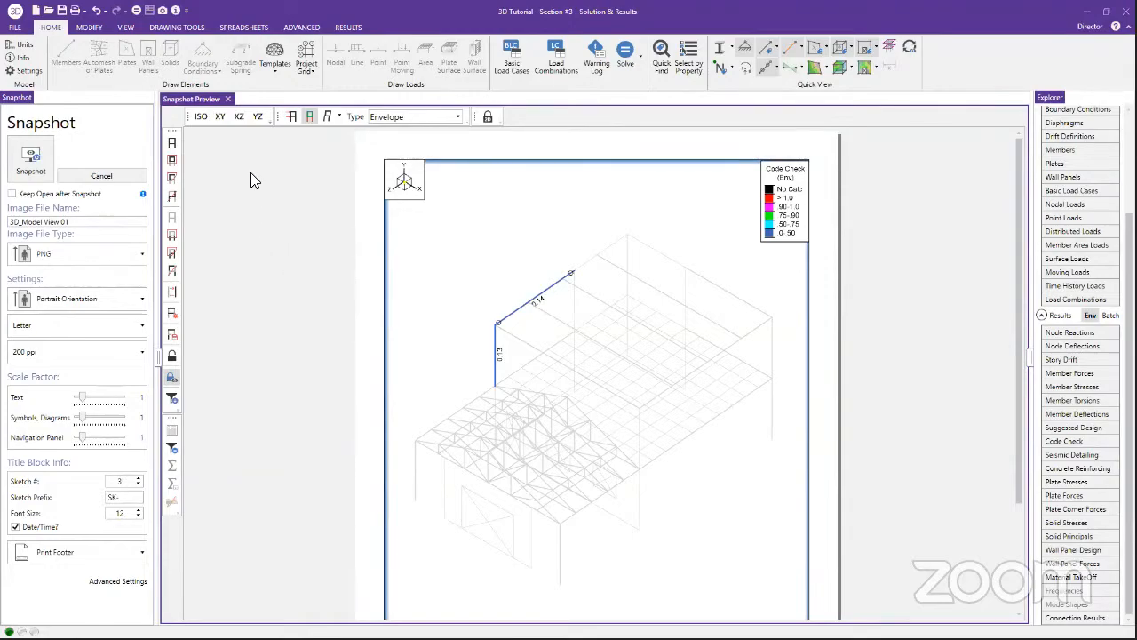
{"action": "left_click", "coordinate": [230, 99]}
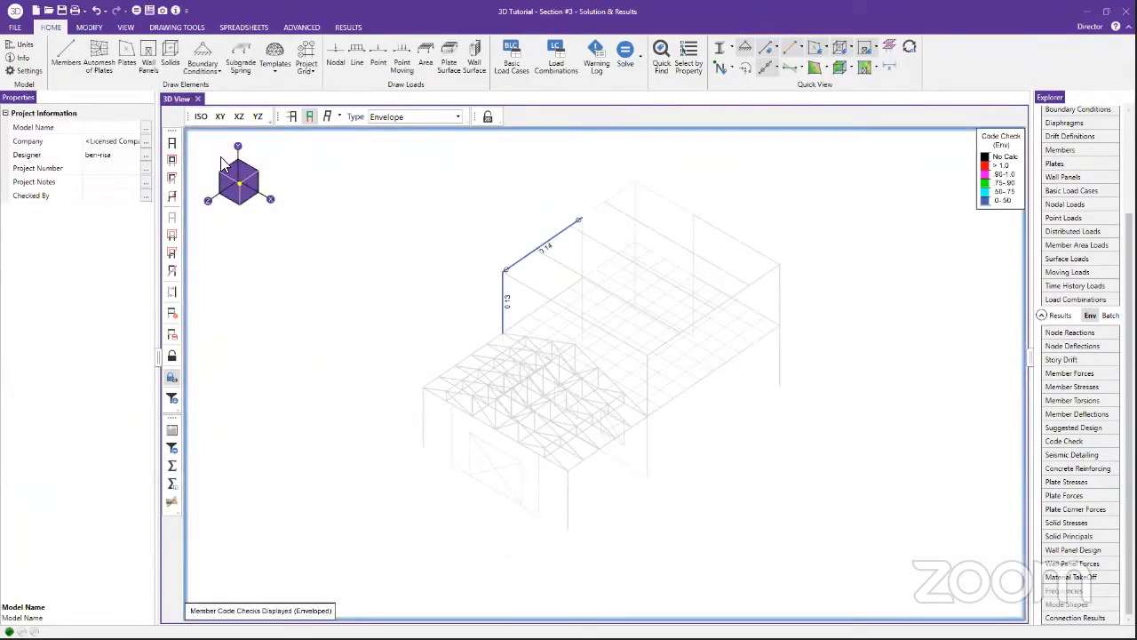
{"action": "left_click", "coordinate": [74, 11]}
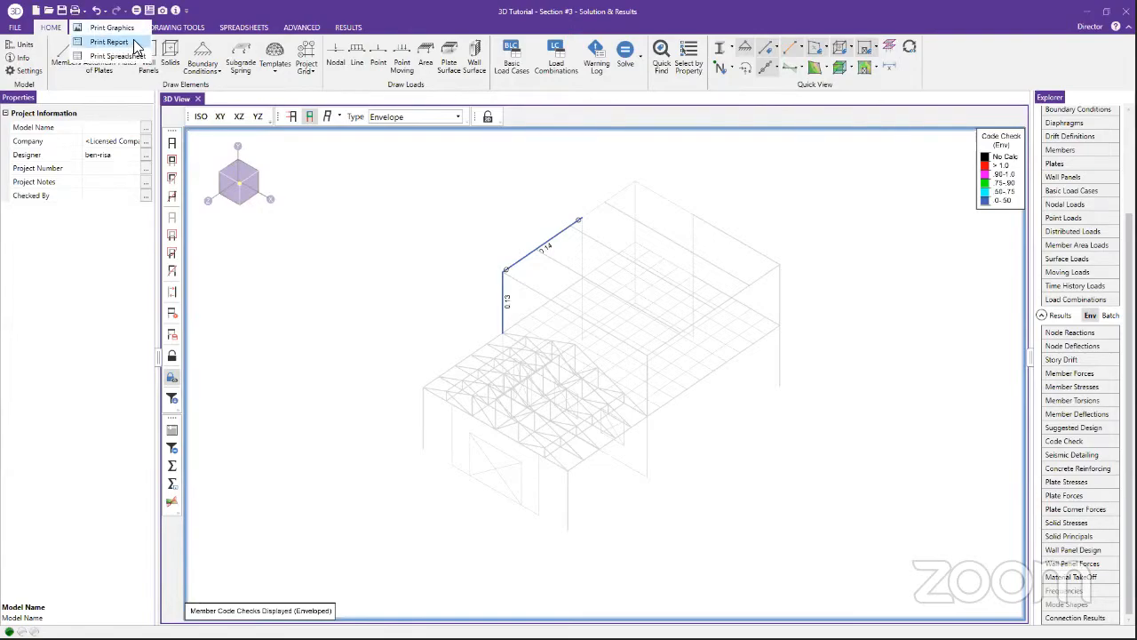
{"action": "left_click", "coordinate": [111, 42]}
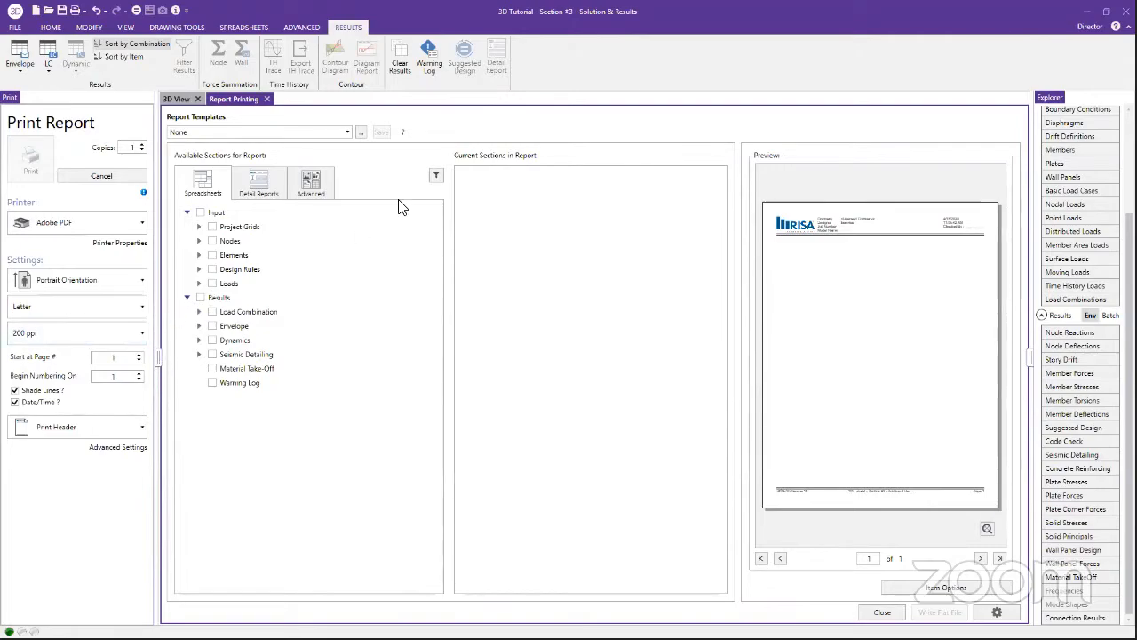
- Add all Input spreadsheets plus the Envelope member Code Check, Reinforcement and Suggested Designs results to the report
{"action": "left_click", "coordinate": [201, 214]}
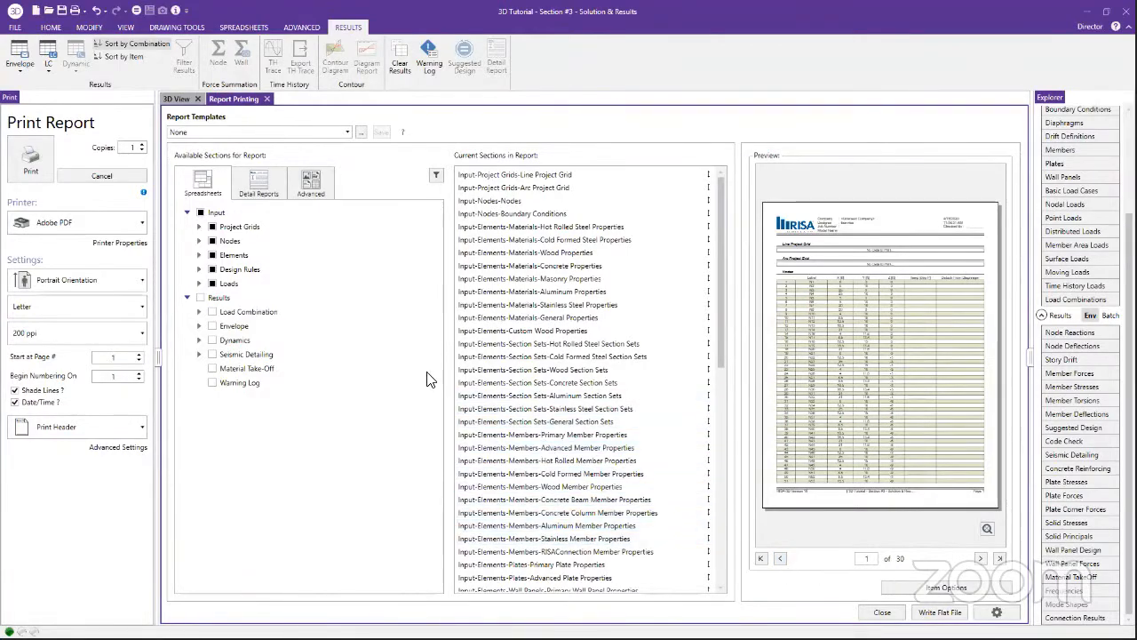
{"action": "left_click", "coordinate": [199, 326]}
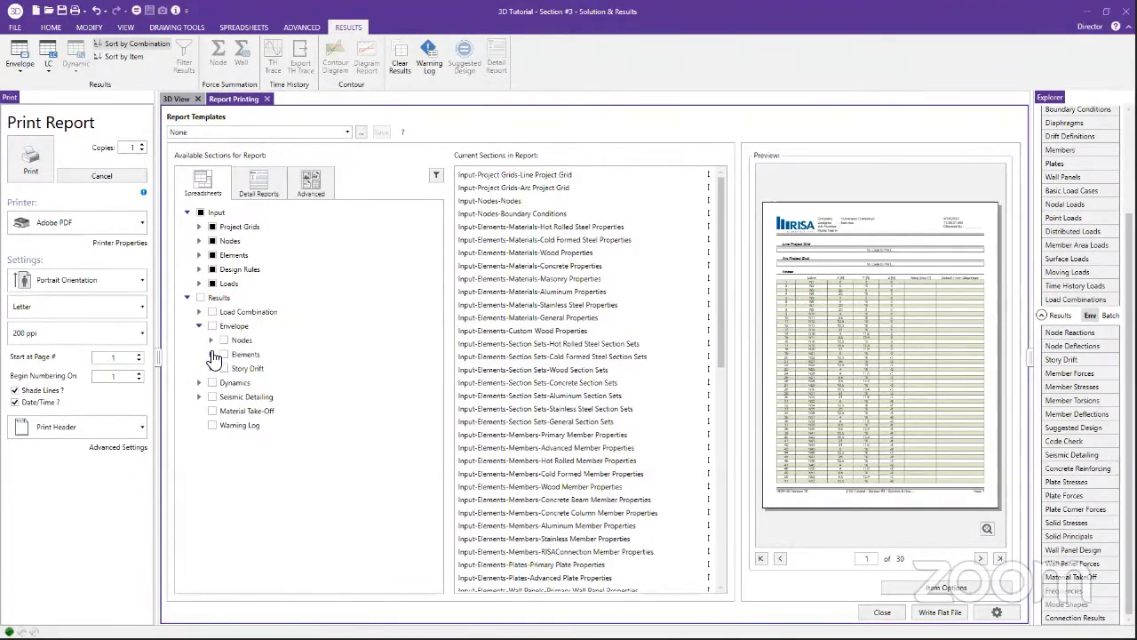
{"action": "left_click", "coordinate": [212, 353]}
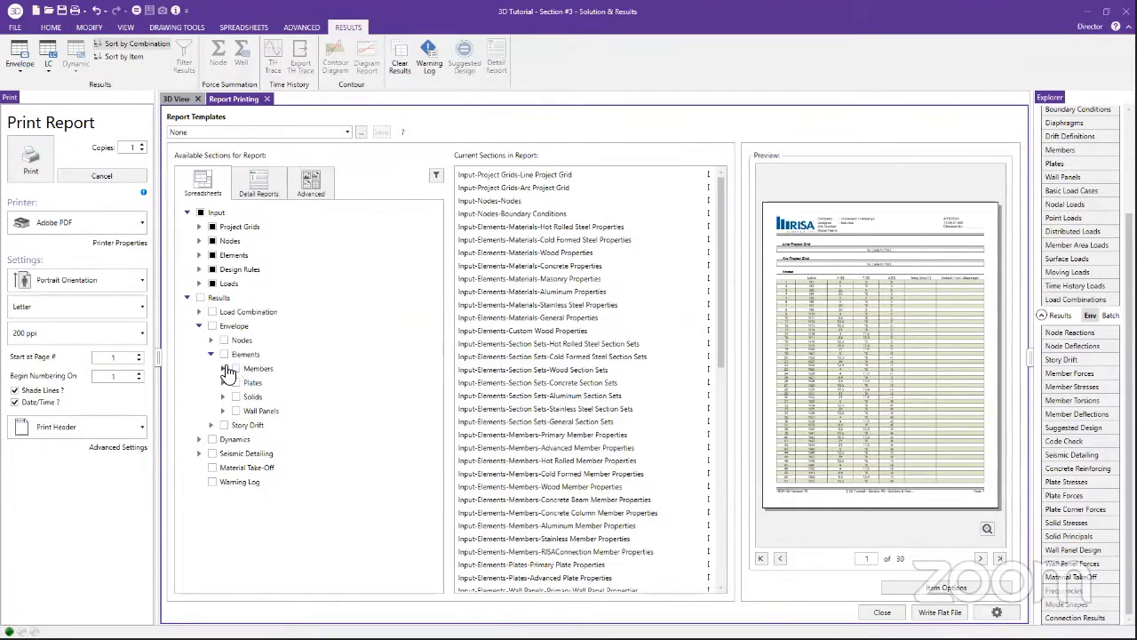
{"action": "left_click", "coordinate": [223, 368]}
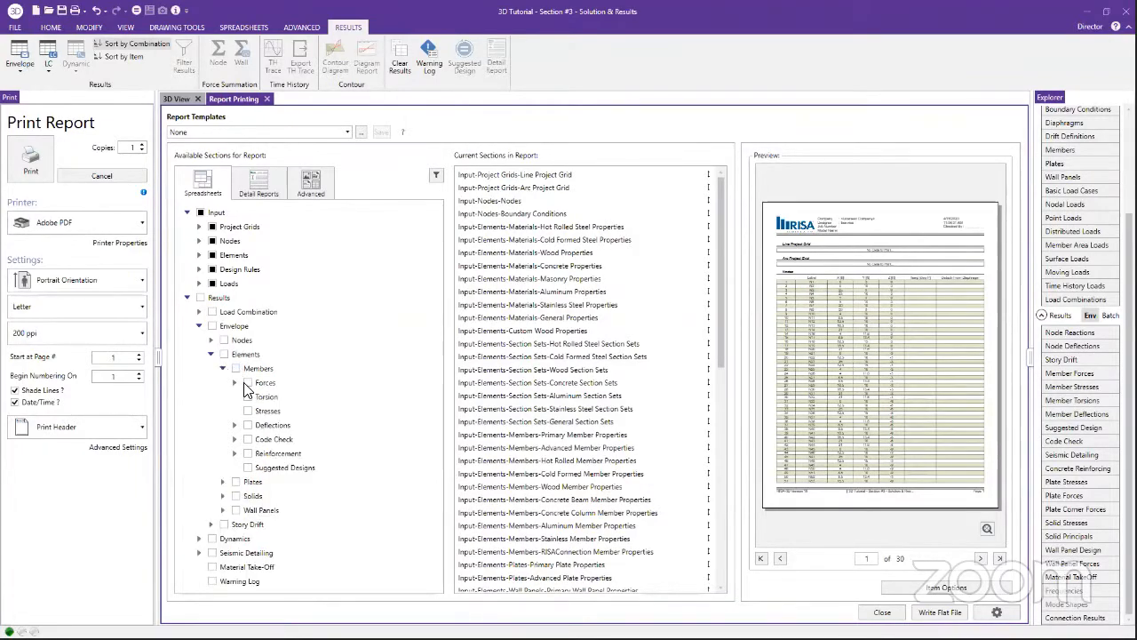
{"action": "left_click", "coordinate": [248, 439]}
{"action": "left_click", "coordinate": [248, 453]}
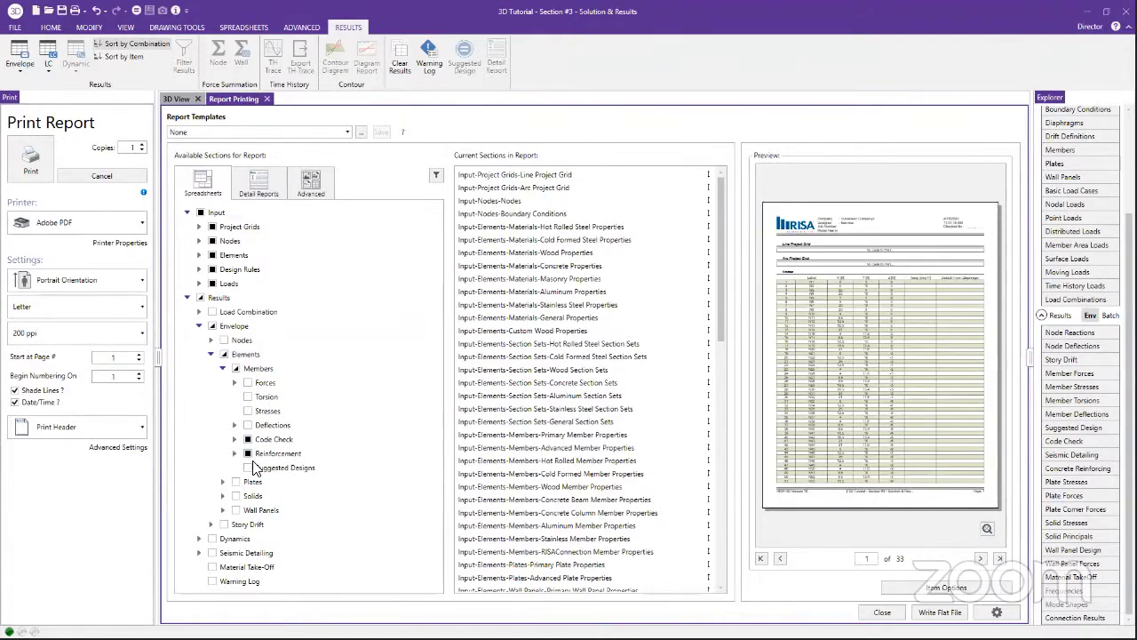
{"action": "left_click", "coordinate": [247, 467]}
- Add the Envelope wall panel Reinforcement and Design results to the report and preview its last page
{"action": "left_click", "coordinate": [223, 511]}
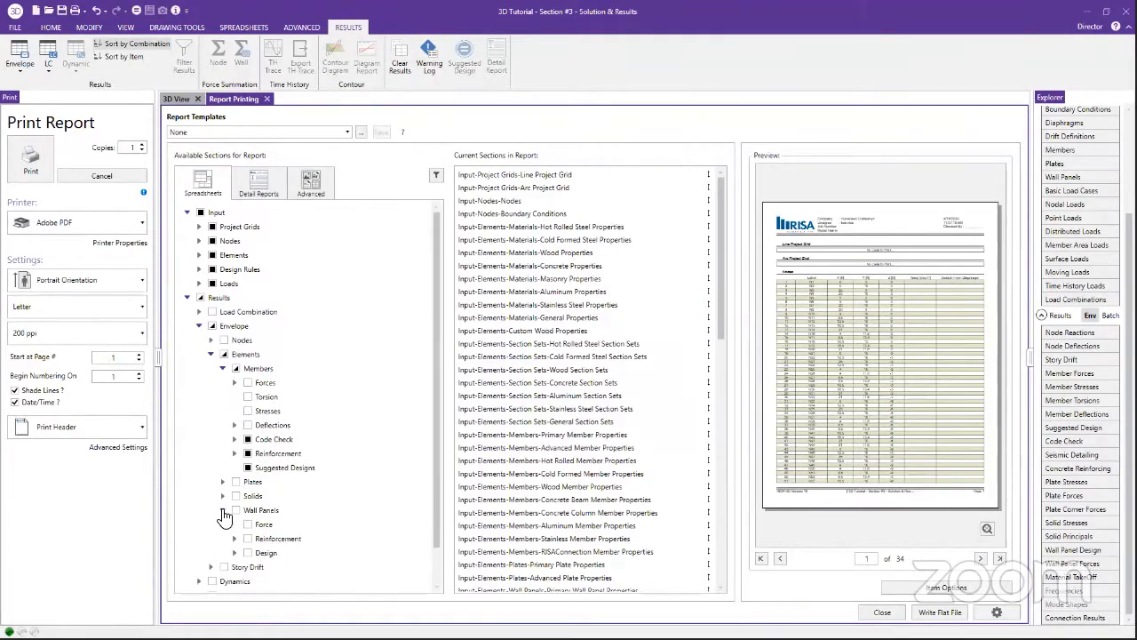
{"action": "scroll", "coordinate": [264, 511], "scroll_direction": "down", "scroll_amount": 1}
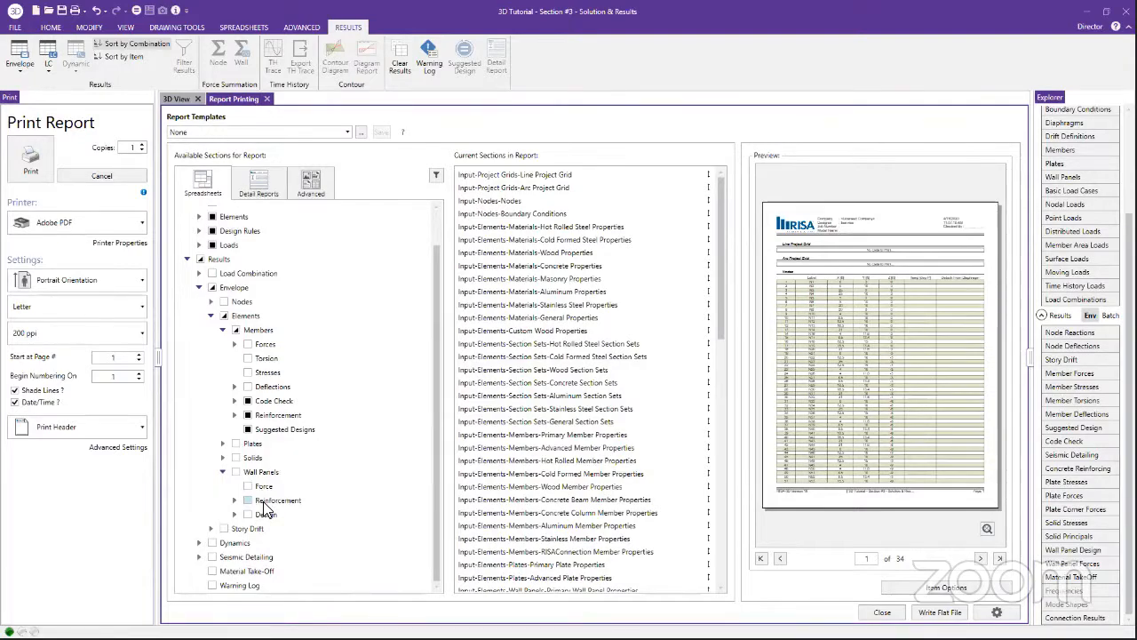
{"action": "left_click", "coordinate": [248, 500]}
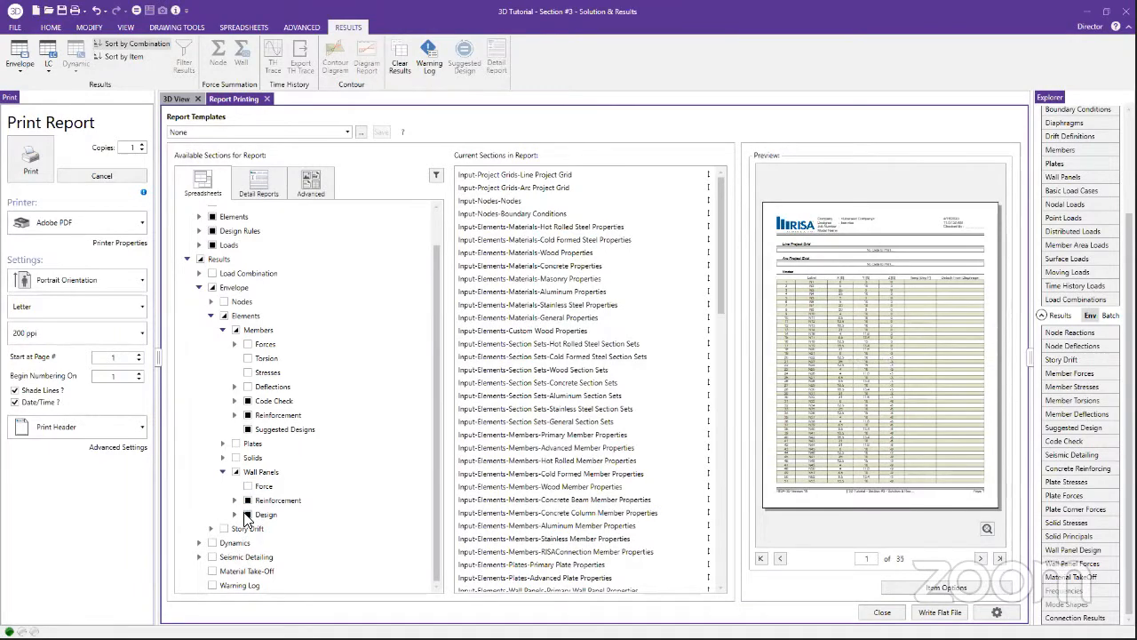
{"action": "left_click", "coordinate": [981, 559]}
{"action": "left_click", "coordinate": [999, 558]}
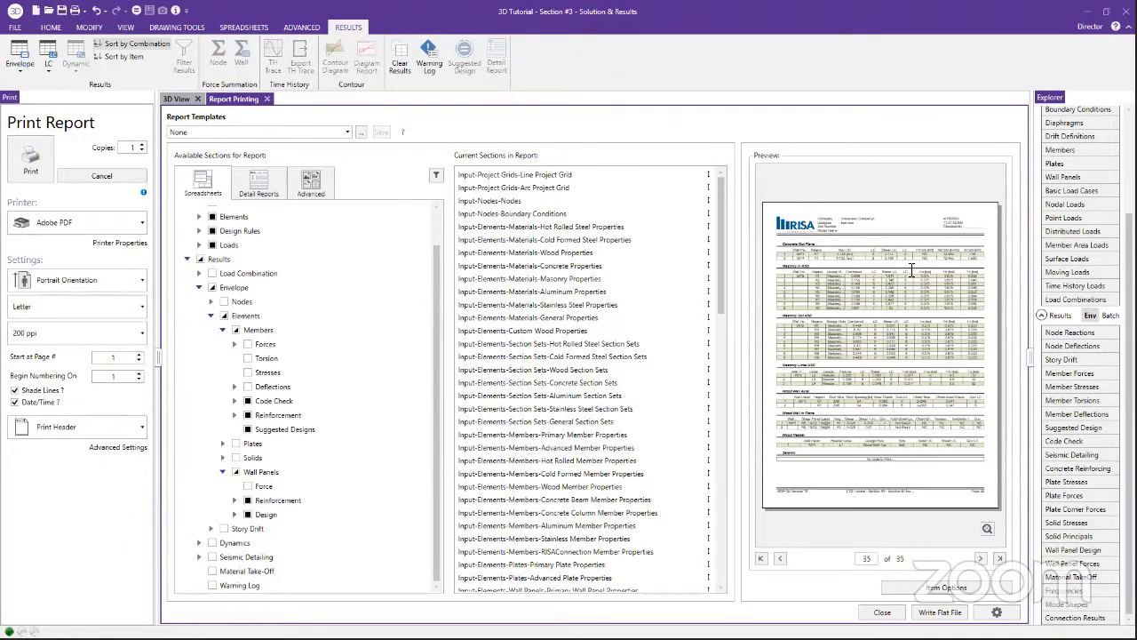
{"action": "left_click", "coordinate": [986, 524]}
- Filter the report's members by the Section Set/Shape Conc Column
{"action": "left_click", "coordinate": [436, 178]}
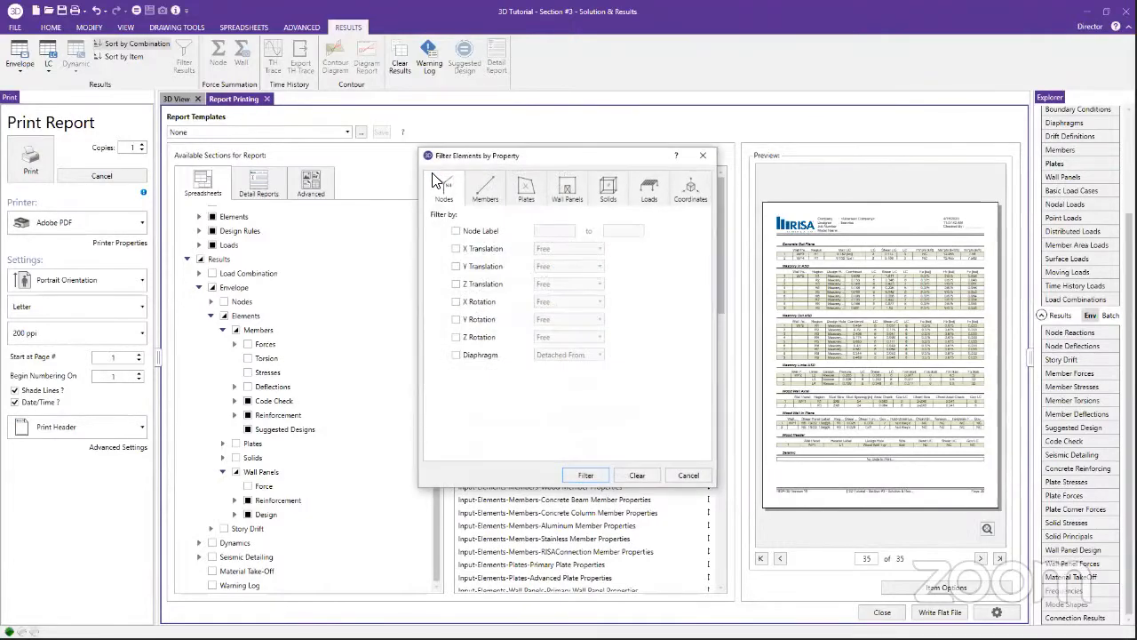
{"action": "left_click", "coordinate": [487, 189]}
{"action": "left_click", "coordinate": [499, 285]}
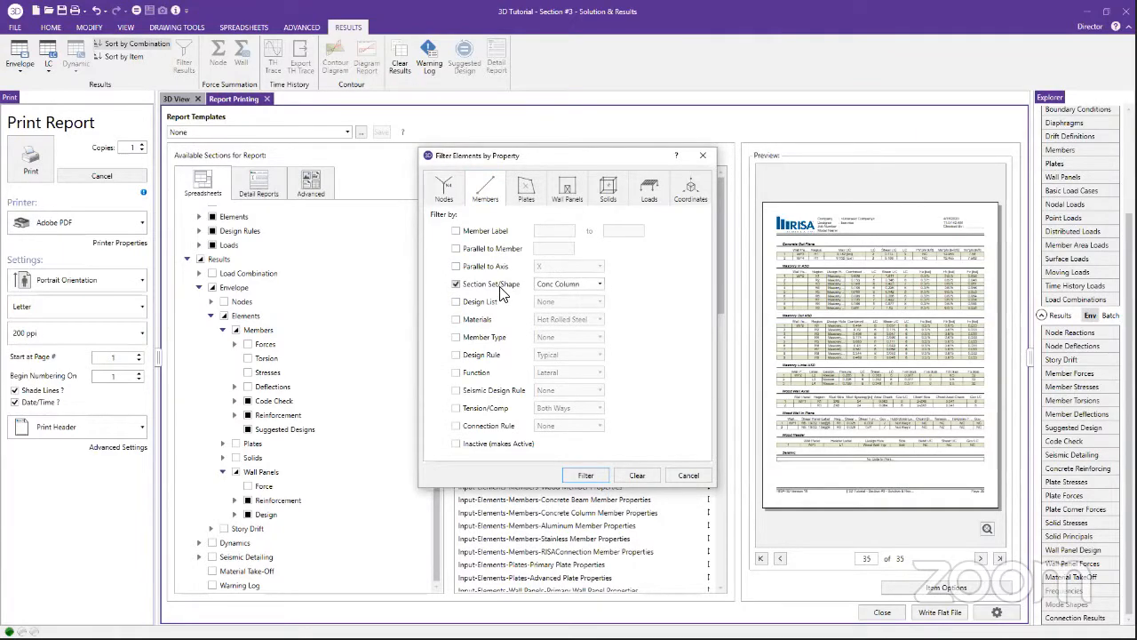
{"action": "left_click", "coordinate": [580, 287]}
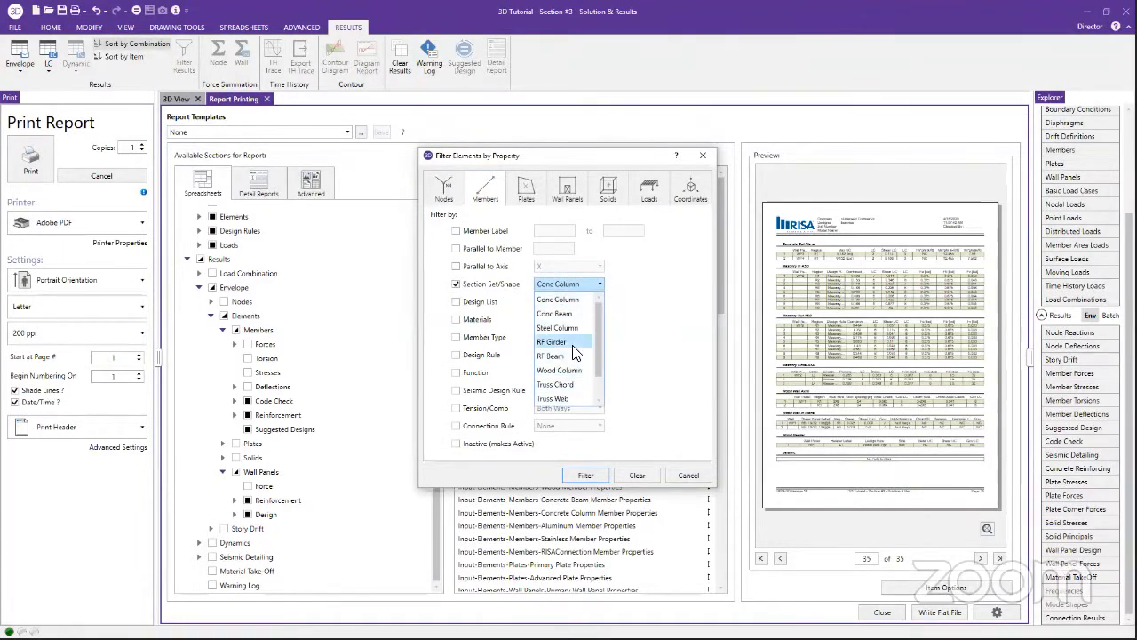
{"action": "left_click", "coordinate": [579, 298]}
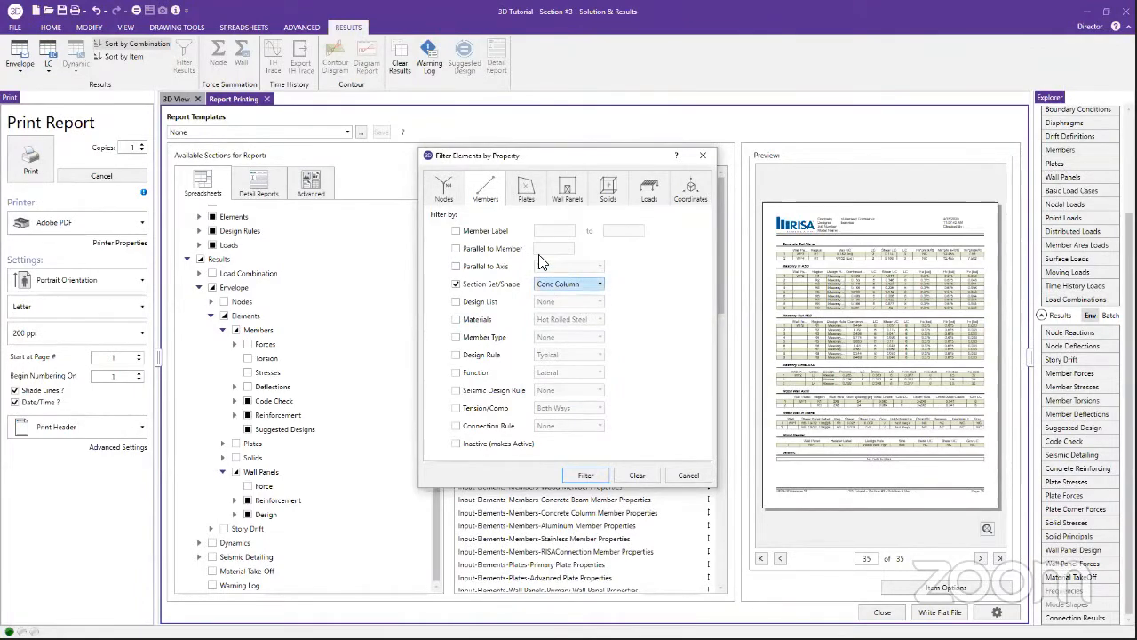
{"action": "left_click", "coordinate": [584, 475]}
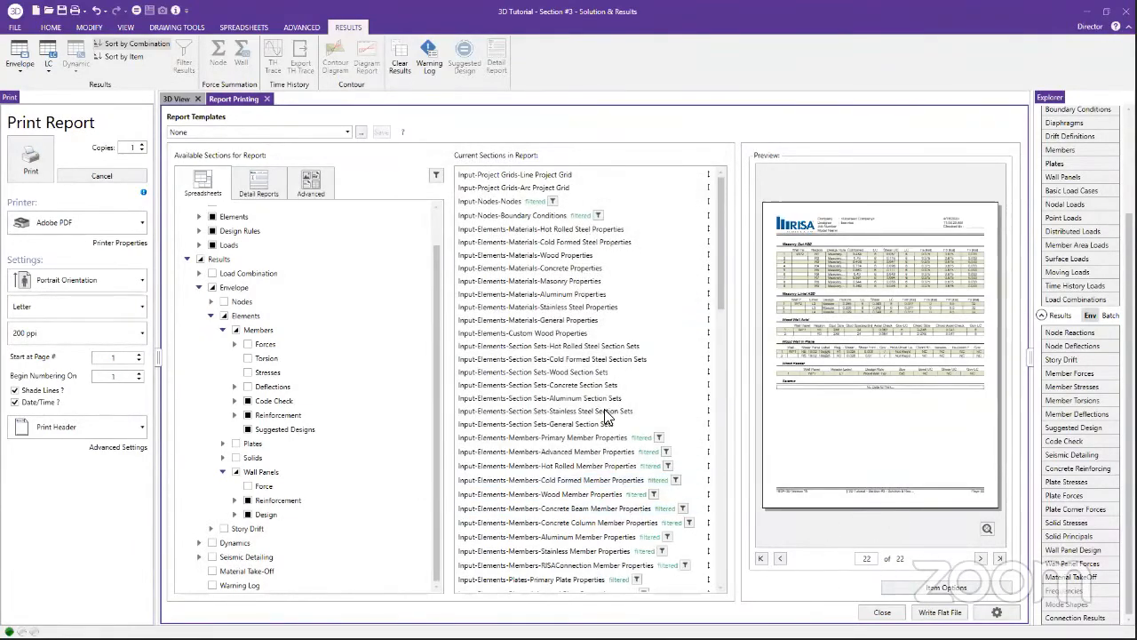
- Move the Cold Formed Steel Properties materials section directly below Cold Formed Steel Section Sets in the current report sections
{"action": "left_click", "coordinate": [519, 437]}
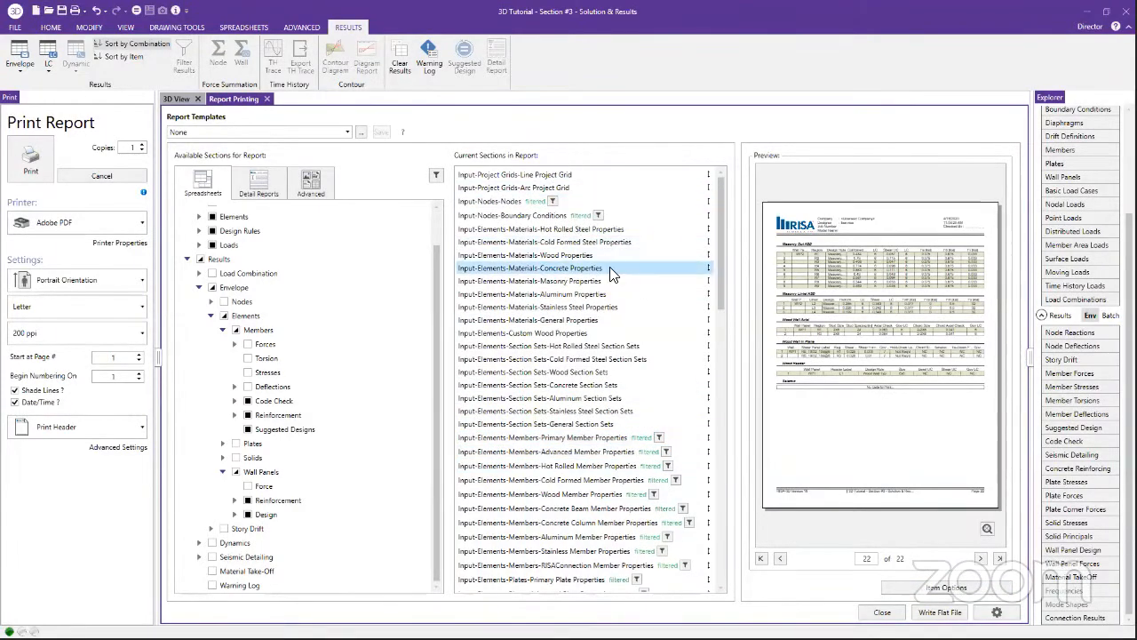
{"action": "scroll", "coordinate": [590, 453], "scroll_direction": "down", "scroll_amount": 6}
{"action": "scroll", "coordinate": [591, 500], "scroll_direction": "down", "scroll_amount": 3}
{"action": "scroll", "coordinate": [568, 485], "scroll_direction": "up", "scroll_amount": 9}
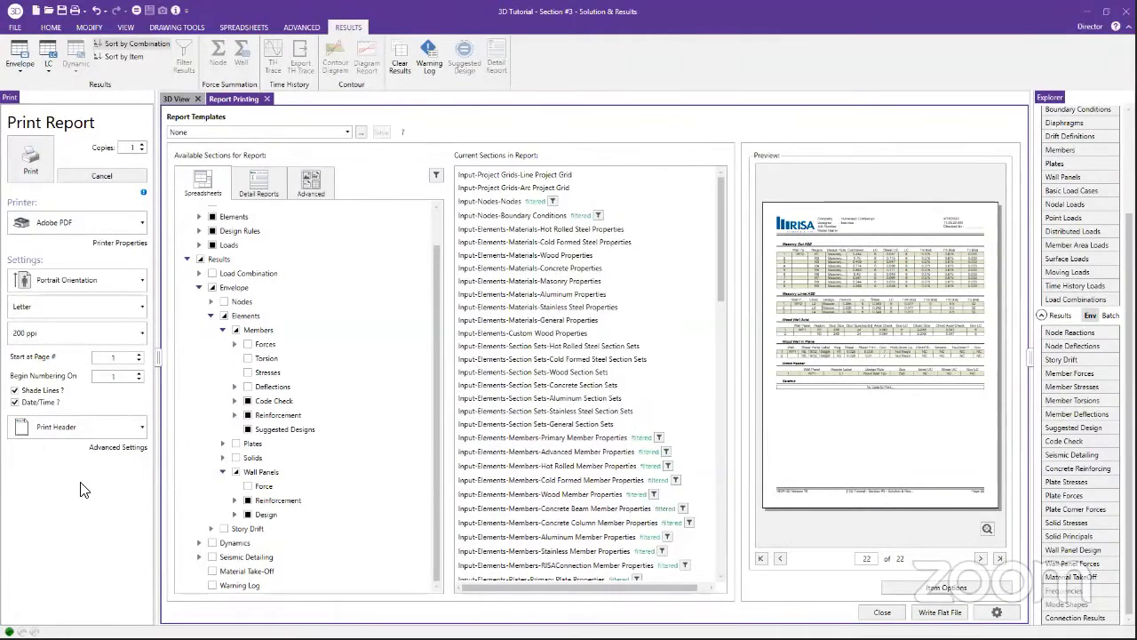
{"action": "left_click", "coordinate": [528, 294]}
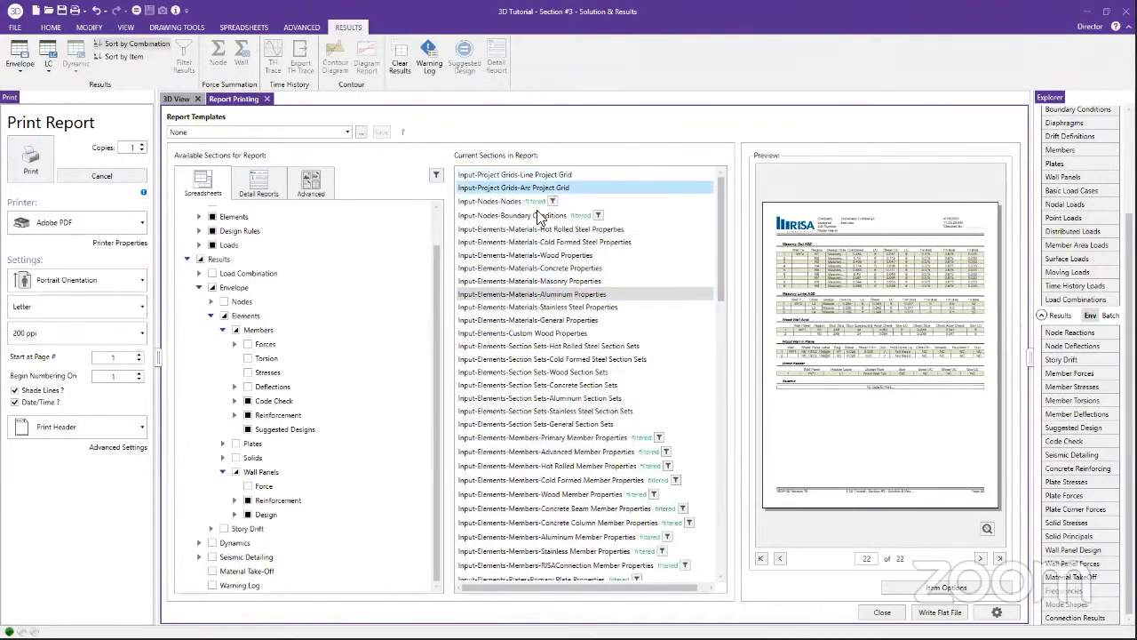
{"action": "left_click", "coordinate": [540, 244]}
{"action": "left_click_drag", "start_coordinate": [557, 248], "coordinate": [555, 364]}
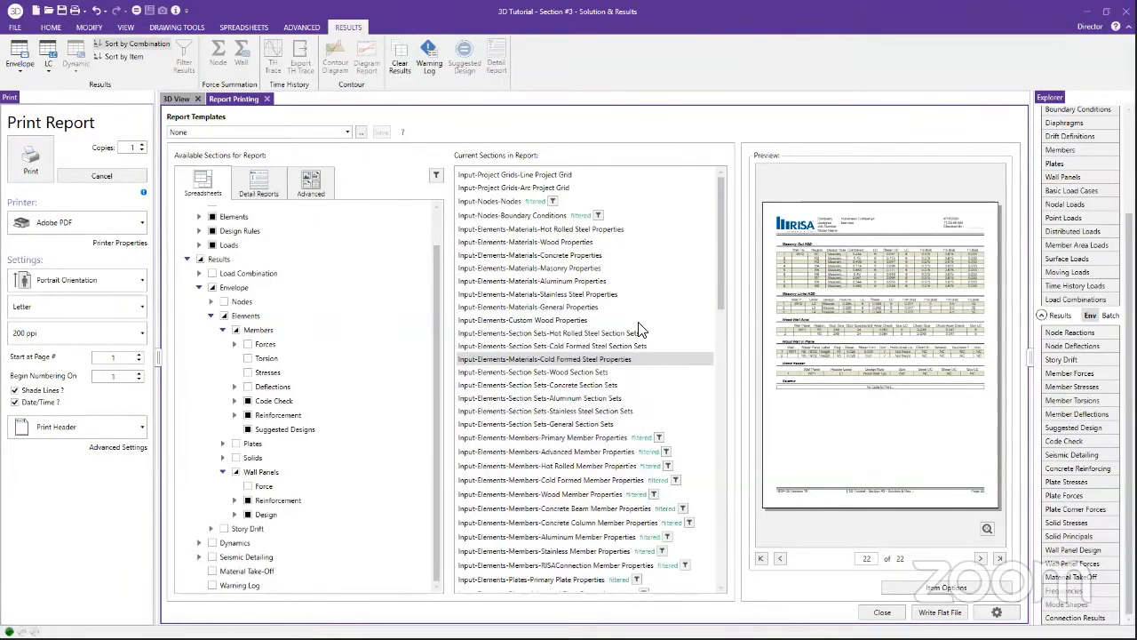
{"action": "left_click", "coordinate": [552, 349]}
- Remove the Masonry Properties, Stainless Steel Properties and Cold Formed Steel Section Sets sections from the report
{"action": "left_click", "coordinate": [548, 269]}
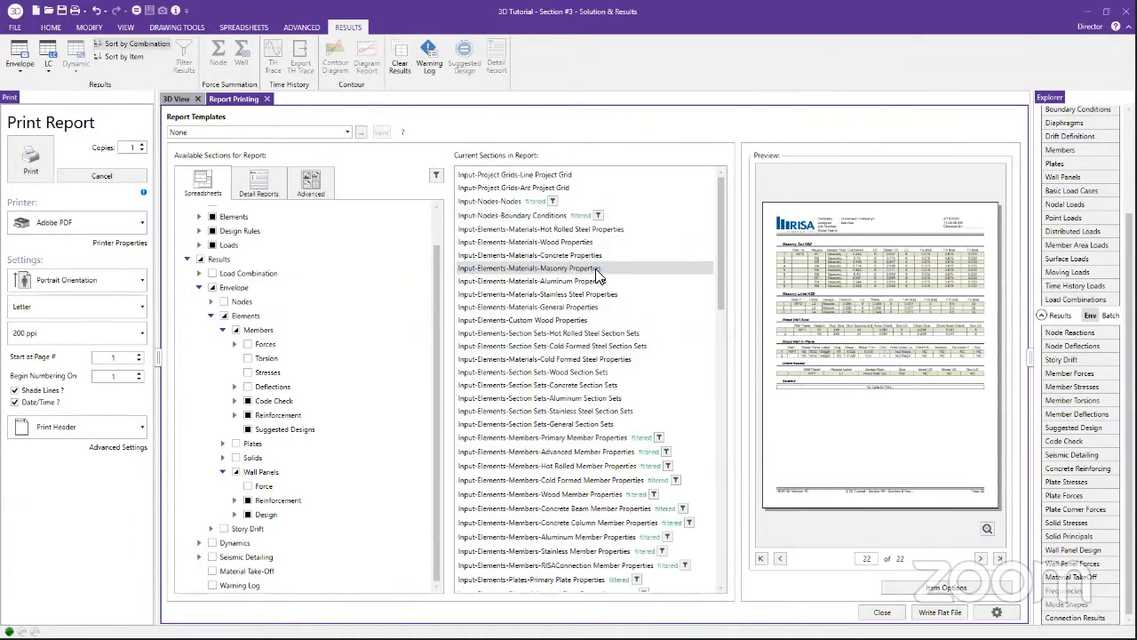
{"action": "left_click_drag", "start_coordinate": [597, 277], "coordinate": [366, 308]}
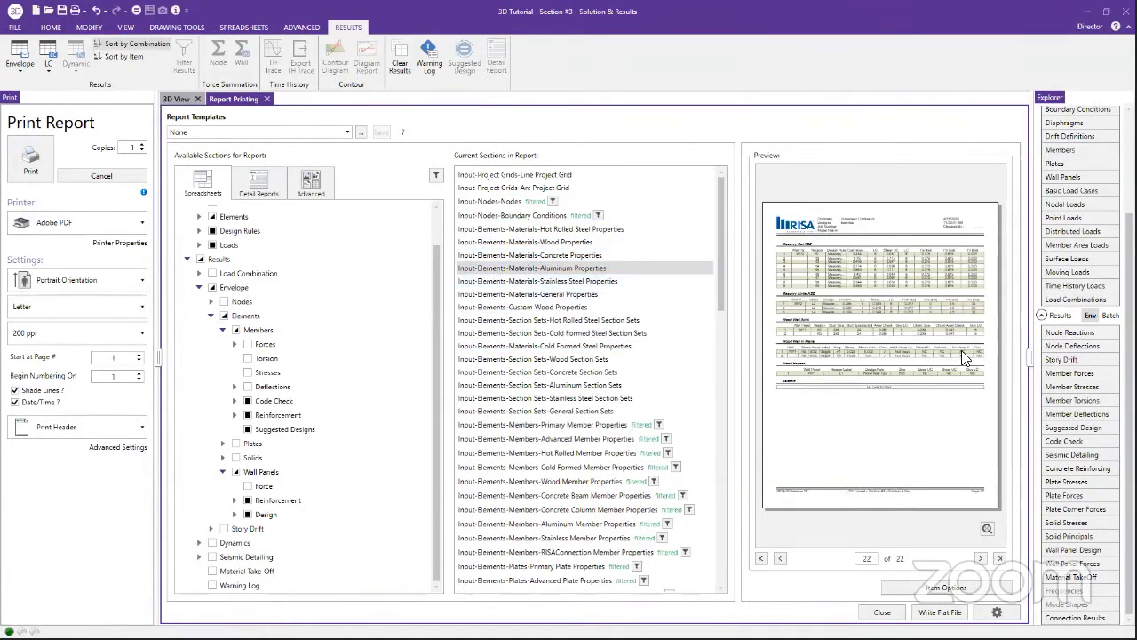
{"action": "left_click_drag", "start_coordinate": [593, 279], "coordinate": [378, 309]}
{"action": "left_click_drag", "start_coordinate": [651, 290], "coordinate": [304, 352]}
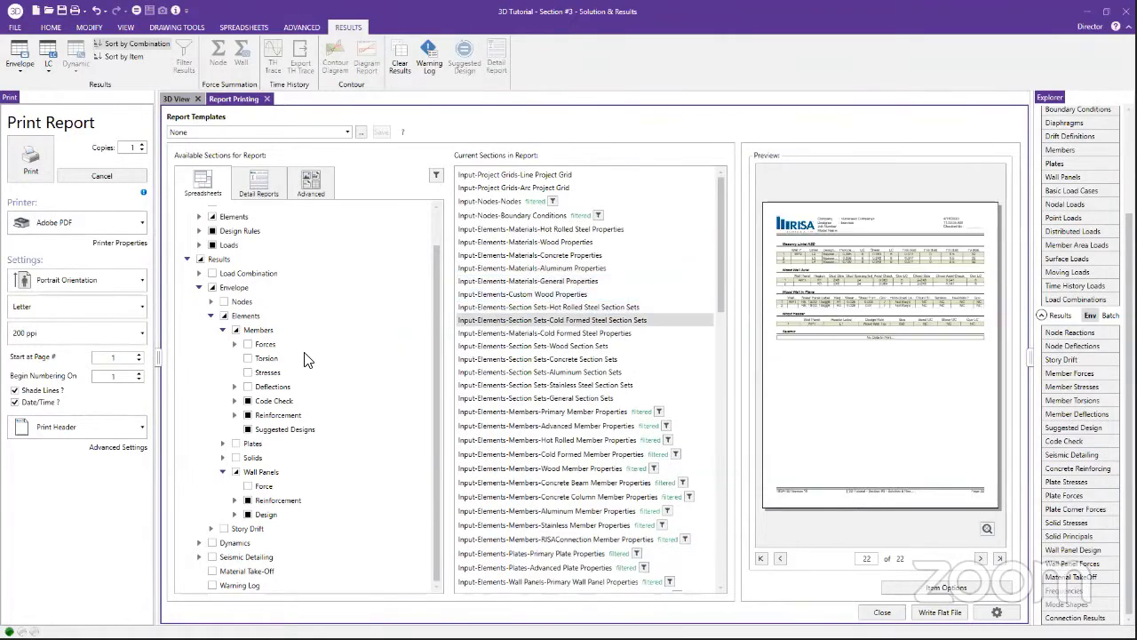
{"action": "left_click_drag", "start_coordinate": [555, 322], "coordinate": [364, 334]}
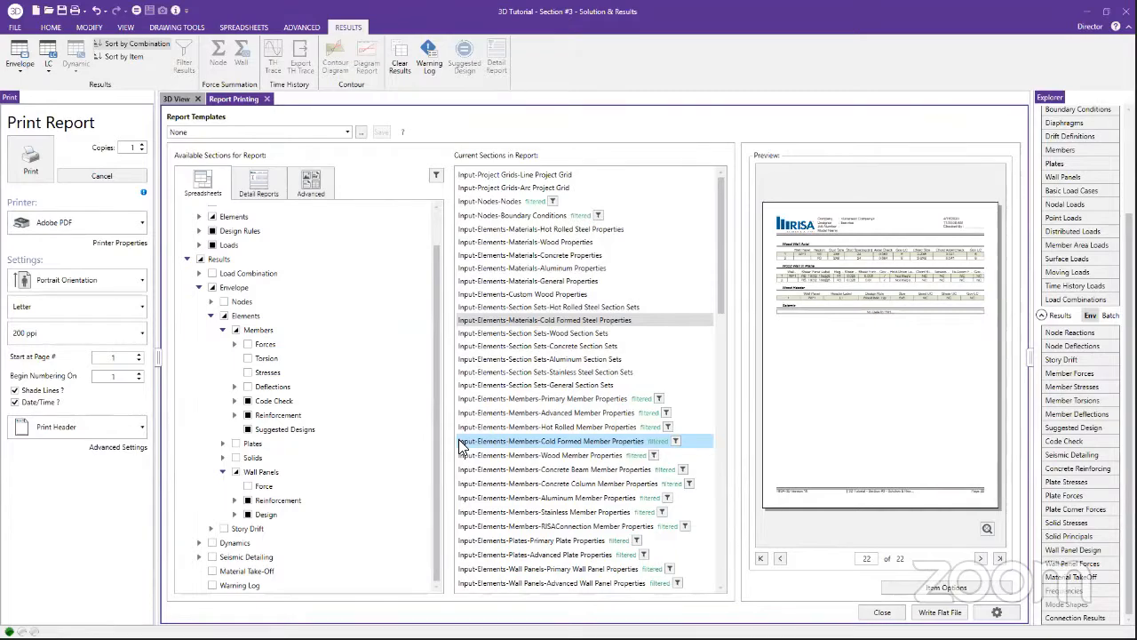
- Save the report setup as a new template named building template and look it up among the available templates
{"action": "left_click", "coordinate": [361, 133]}
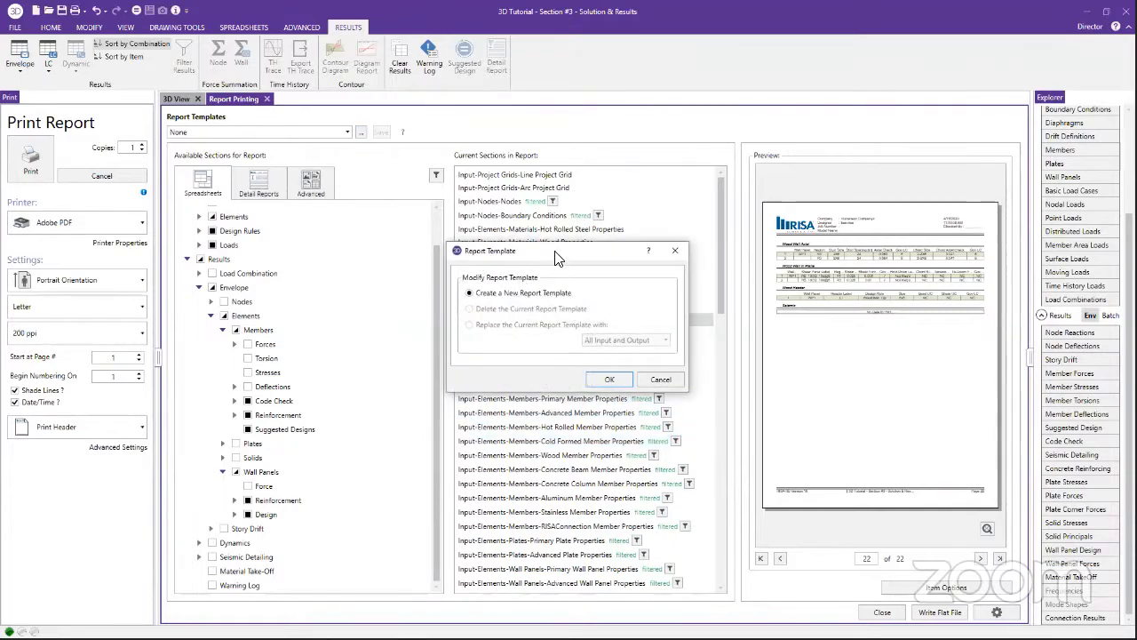
{"action": "left_click", "coordinate": [609, 380]}
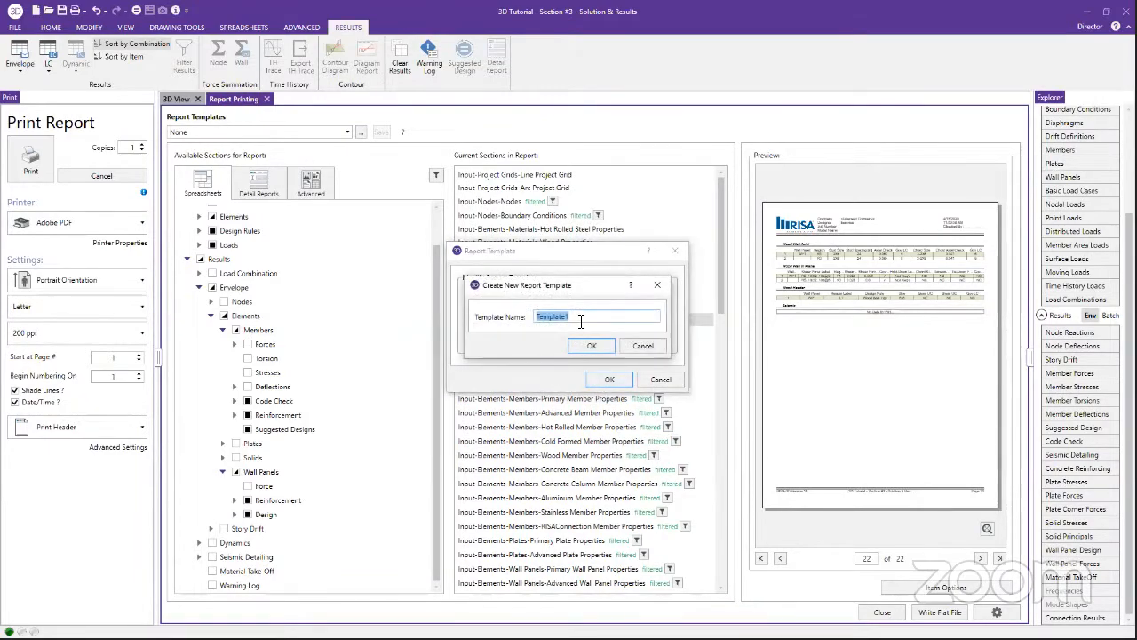
{"action": "type", "text": "building temp"}
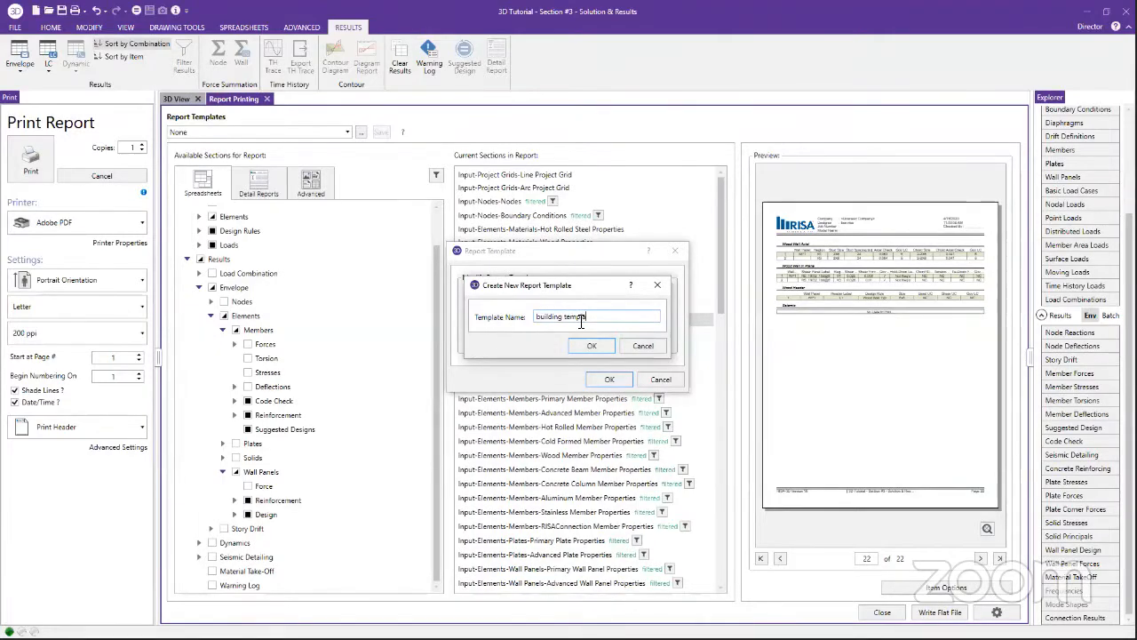
{"action": "type", "text": "late"}
{"action": "left_click", "coordinate": [584, 347]}
{"action": "left_click", "coordinate": [631, 346]}
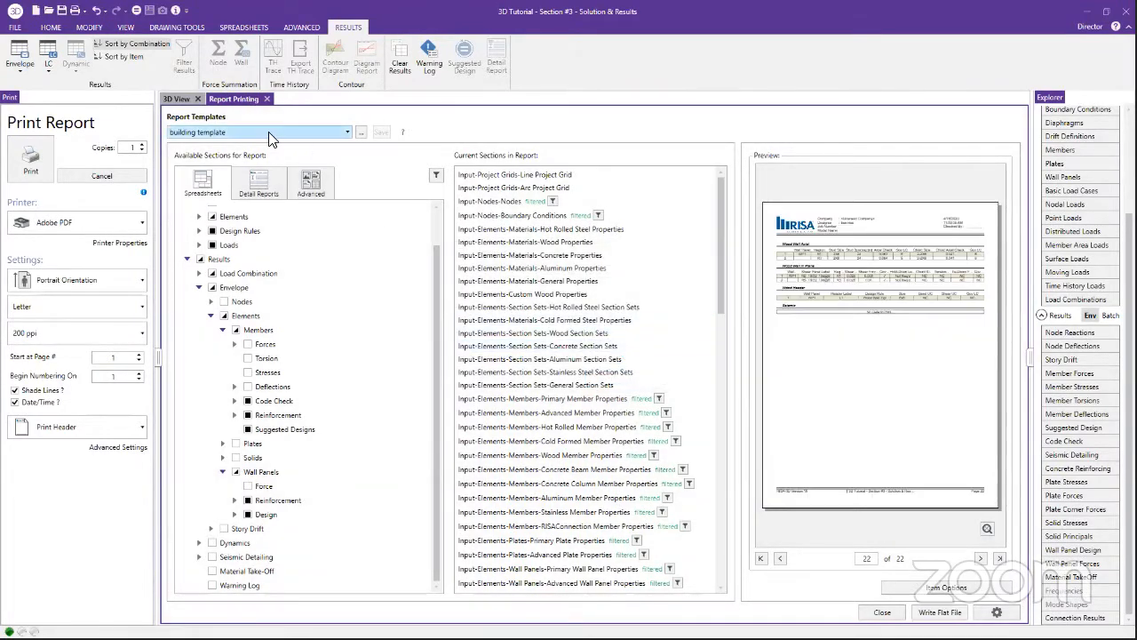
{"action": "left_click", "coordinate": [270, 133]}
{"action": "scroll", "coordinate": [263, 205], "scroll_direction": "down", "scroll_amount": 1}
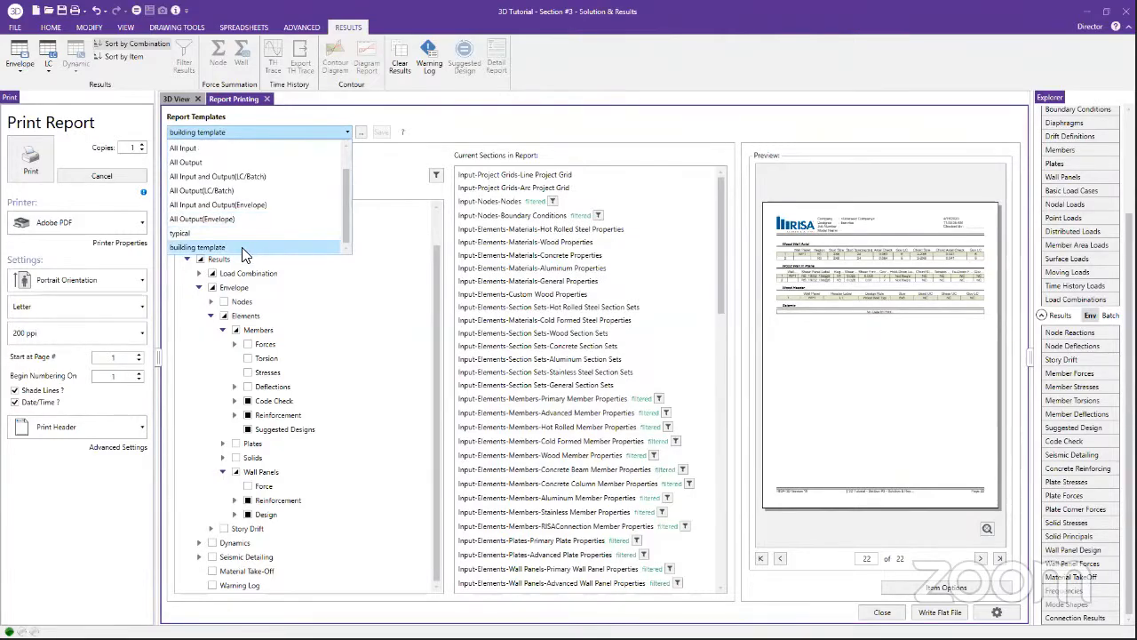
{"action": "left_click", "coordinate": [380, 189]}
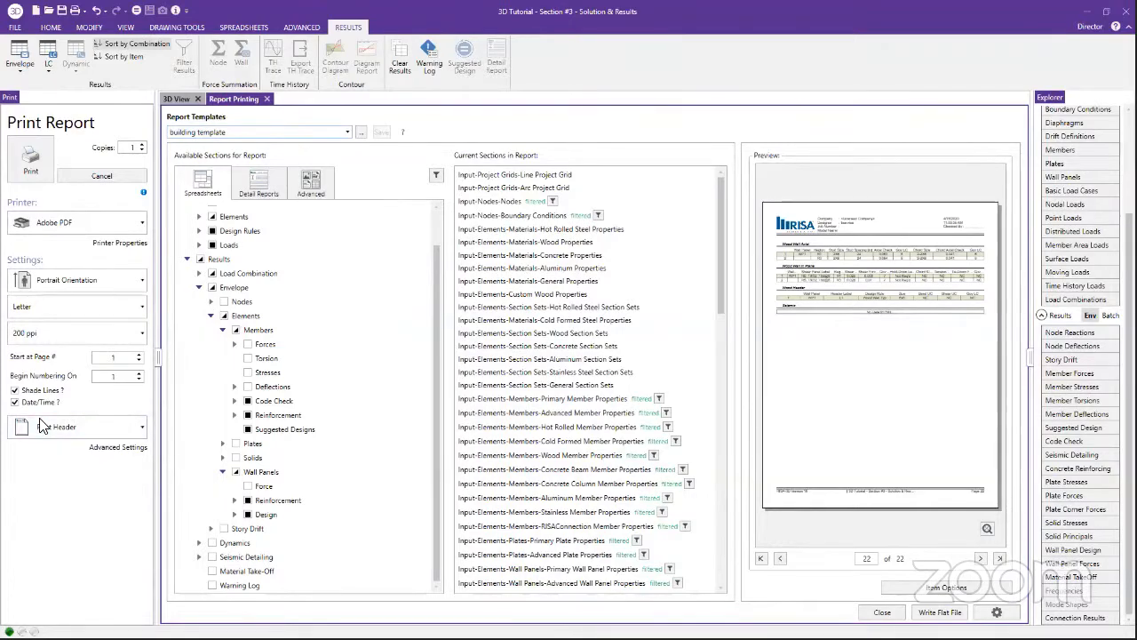
- List the available member detail reports with the results type set to Envelope
{"action": "left_click", "coordinate": [265, 181]}
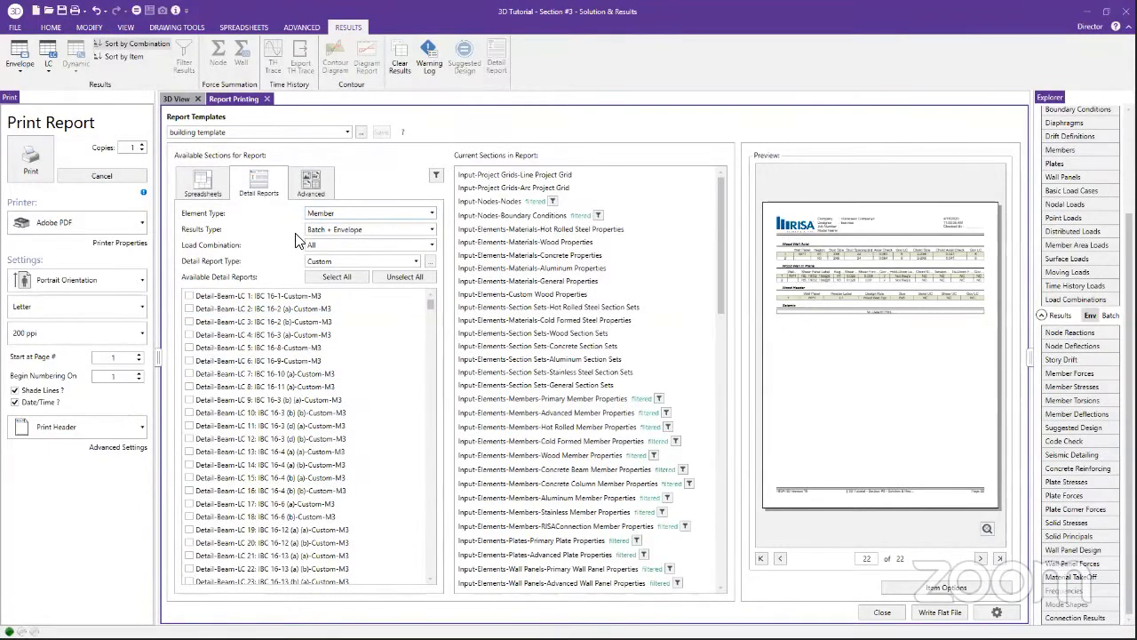
{"action": "left_click", "coordinate": [367, 230]}
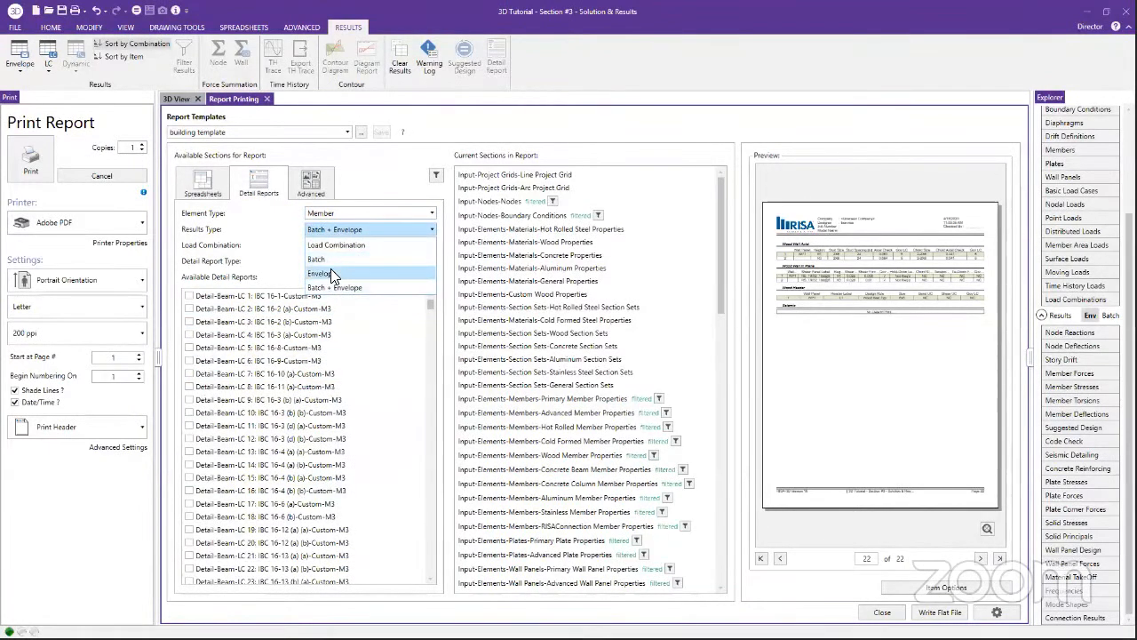
{"action": "left_click", "coordinate": [331, 274]}
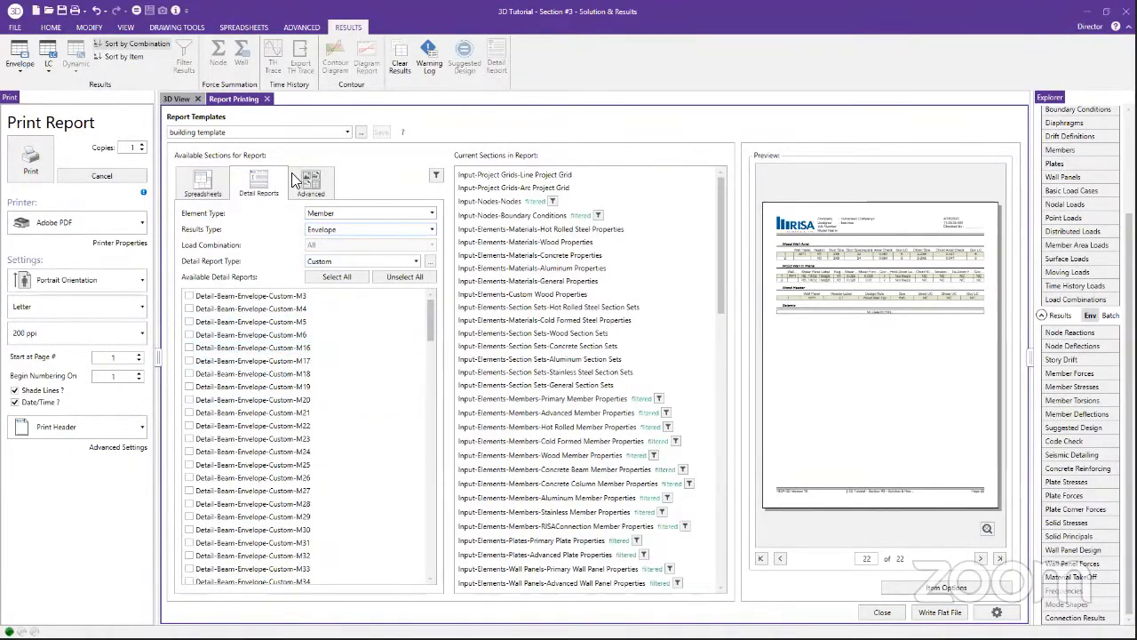
- Add the custom wall panel detail report for WP3 to the report and preview its page
{"action": "left_click", "coordinate": [343, 213]}
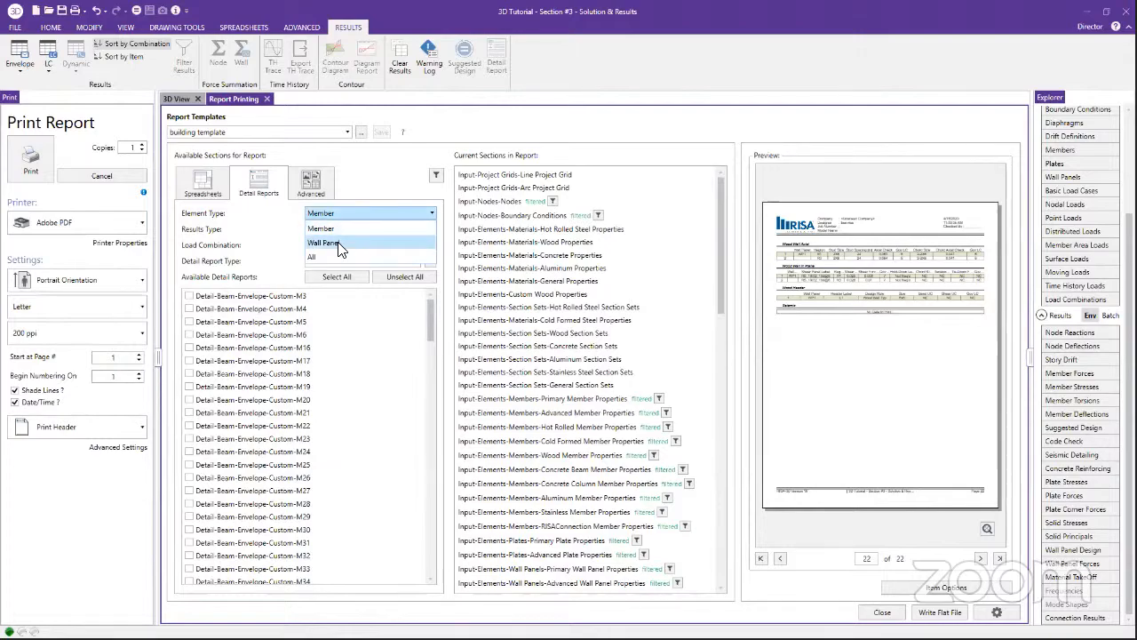
{"action": "left_click", "coordinate": [342, 243]}
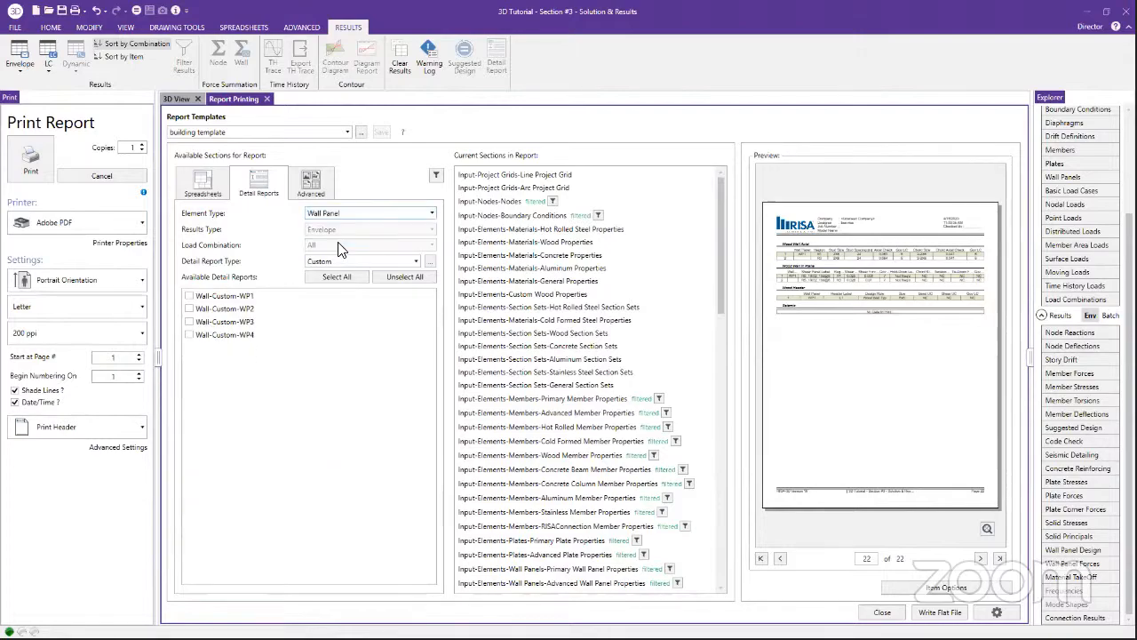
{"action": "left_click", "coordinate": [189, 321]}
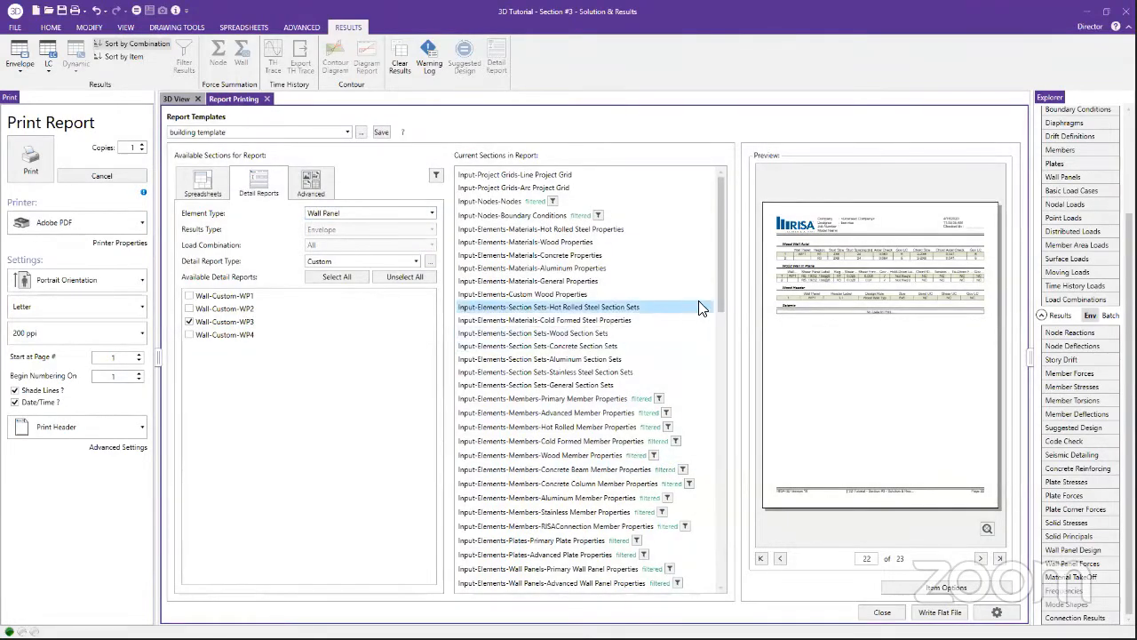
{"action": "left_click_drag", "start_coordinate": [720, 282], "coordinate": [701, 565]}
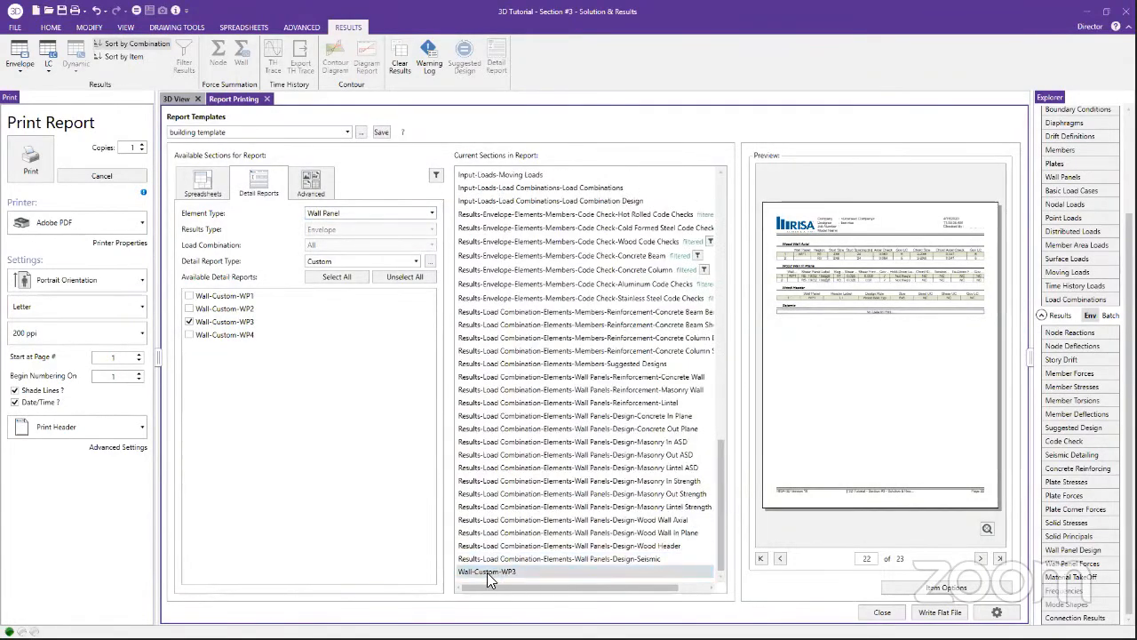
{"action": "left_click", "coordinate": [1001, 558]}
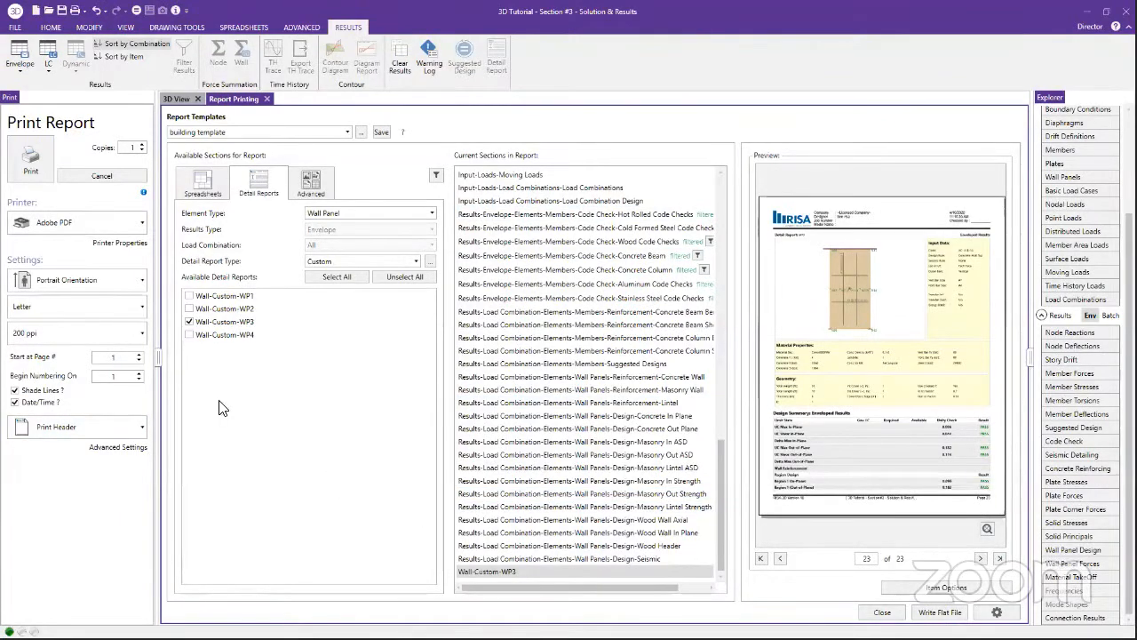
- Add the envelope detail report of beam M140 to the full report from the 3D view
{"action": "left_click", "coordinate": [175, 100]}
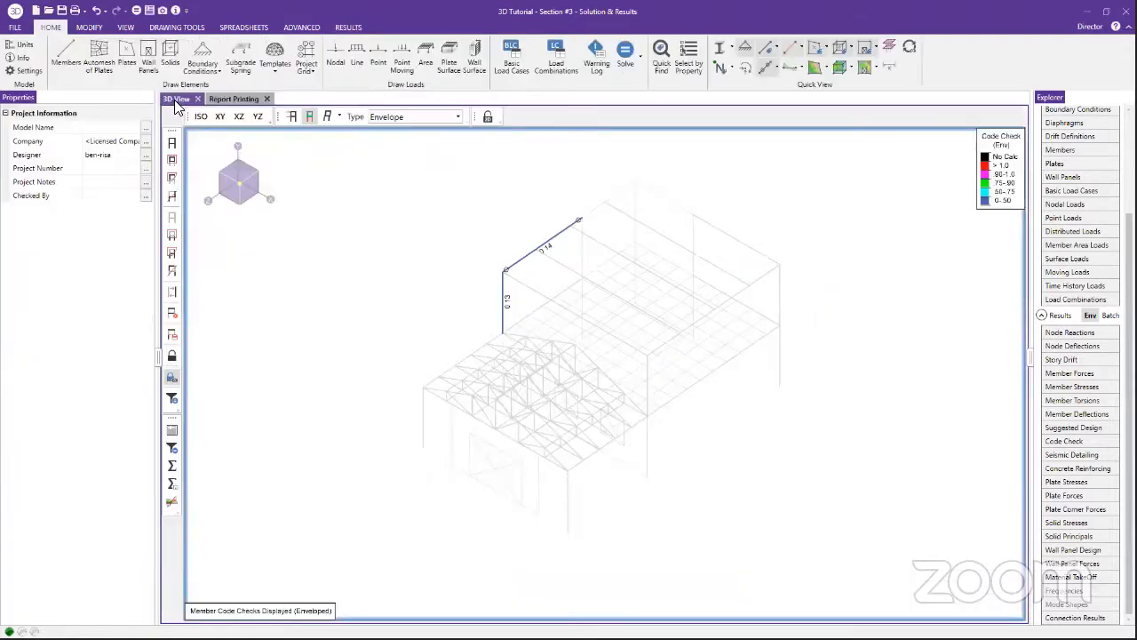
{"action": "left_click", "coordinate": [172, 430]}
{"action": "left_click", "coordinate": [527, 257]}
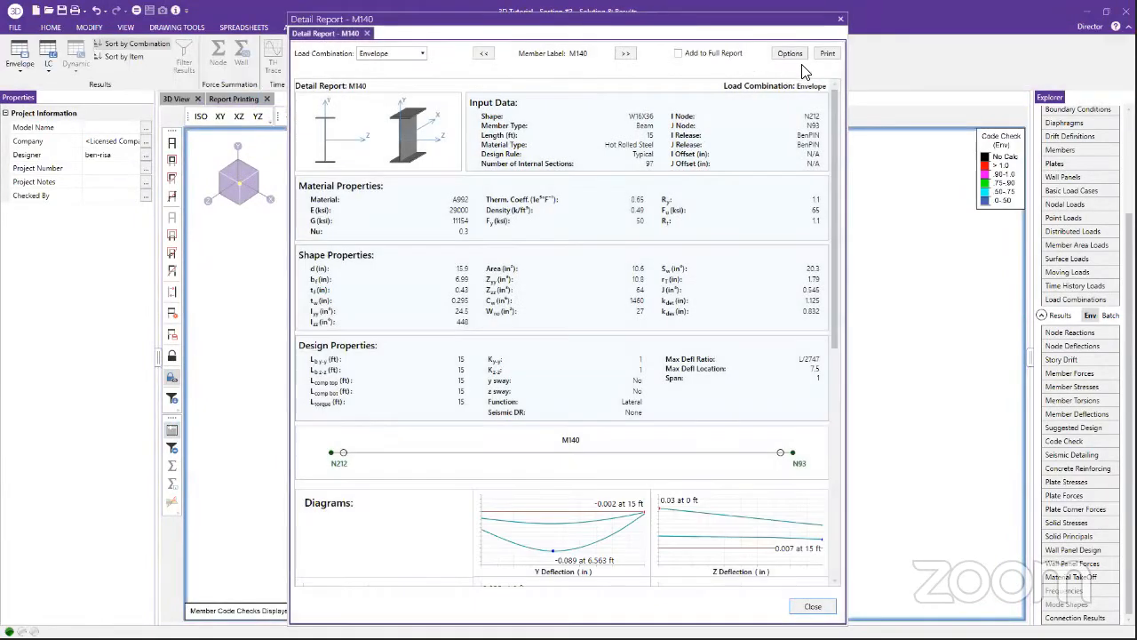
{"action": "left_click", "coordinate": [683, 55]}
{"action": "left_click", "coordinate": [187, 100]}
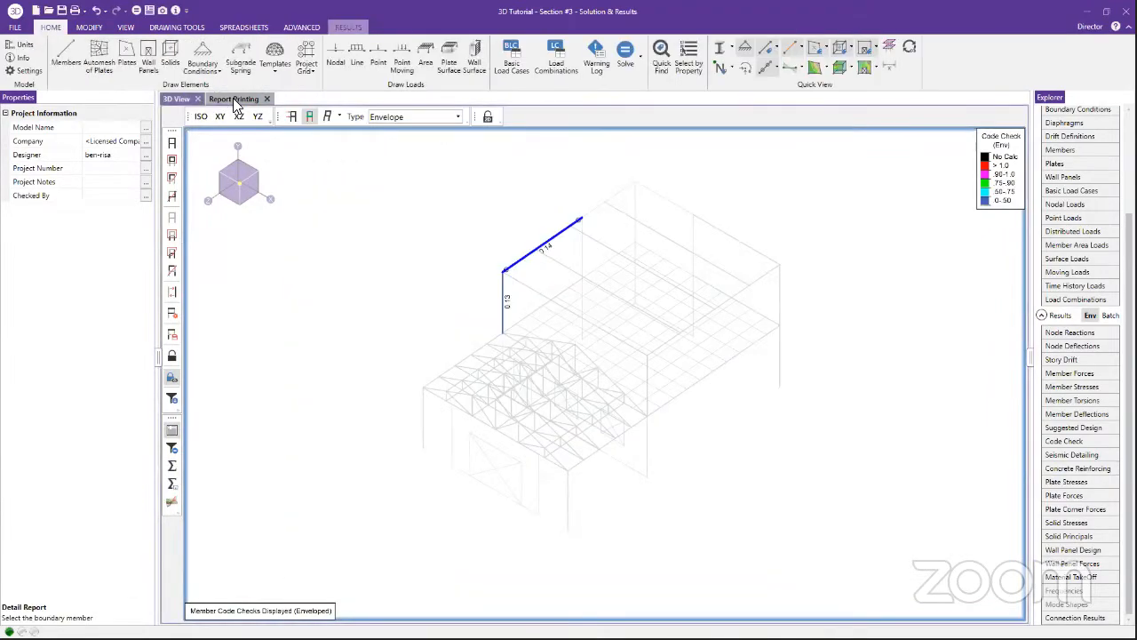
{"action": "left_click", "coordinate": [236, 101]}
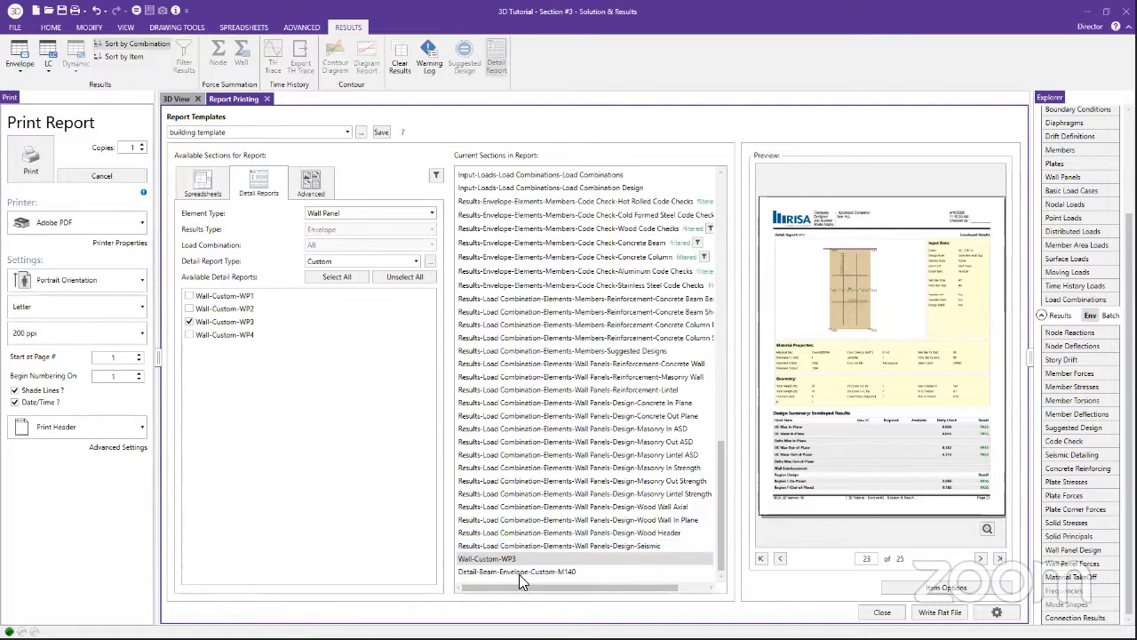
- Preview the M140 beam detail report and remove it from the current report sections
{"action": "left_click", "coordinate": [518, 573]}
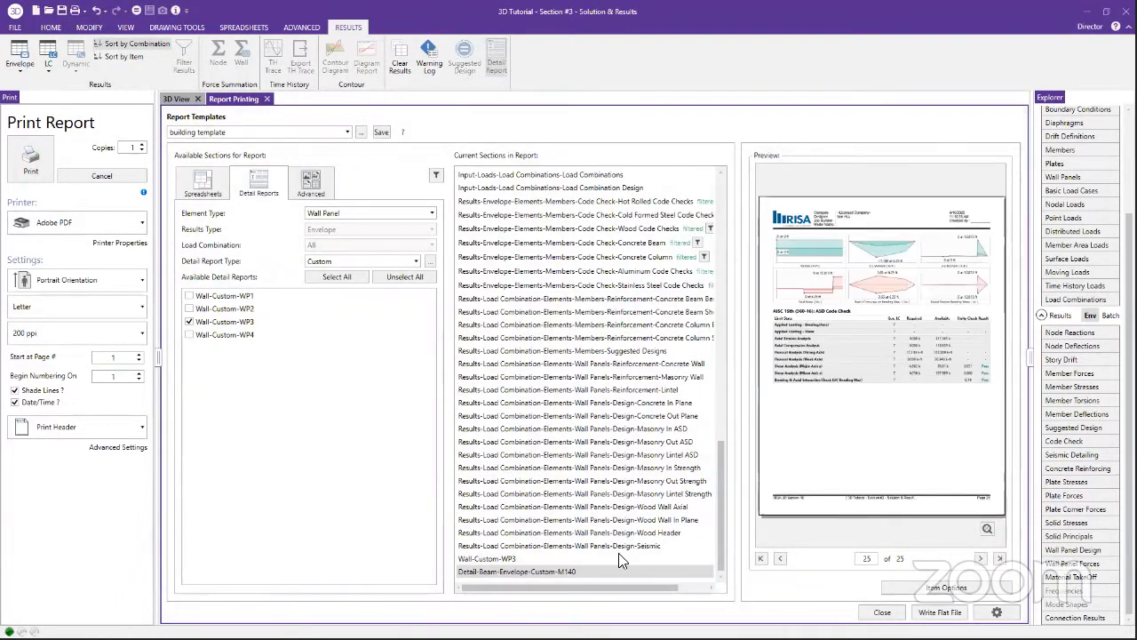
{"action": "left_click_drag", "start_coordinate": [575, 571], "coordinate": [544, 575]}
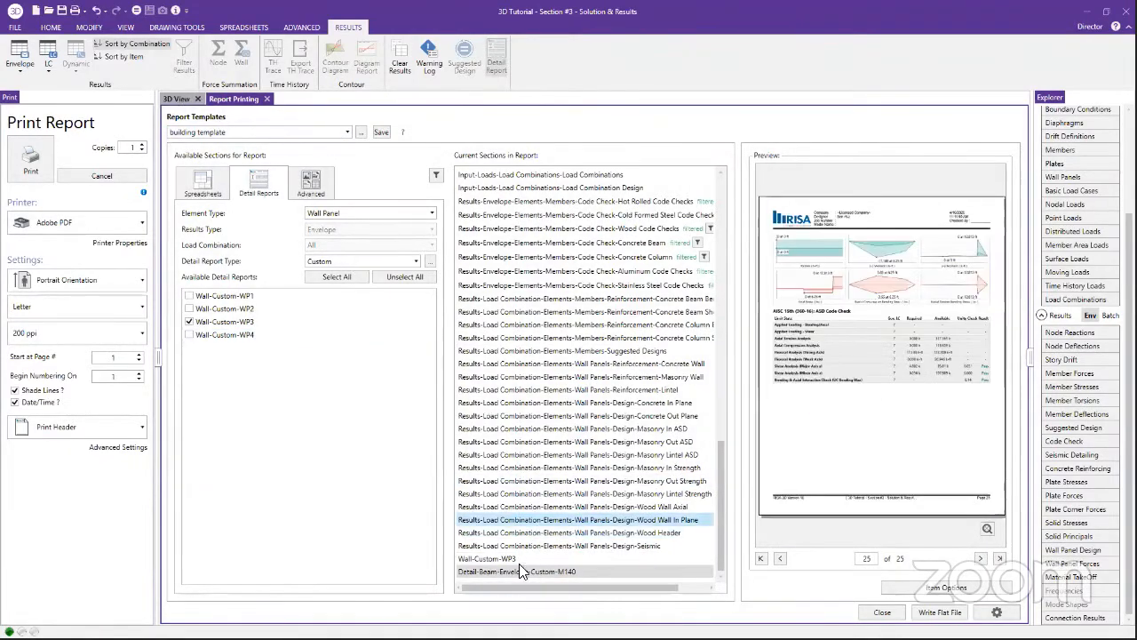
{"action": "left_click_drag", "start_coordinate": [521, 574], "coordinate": [373, 556]}
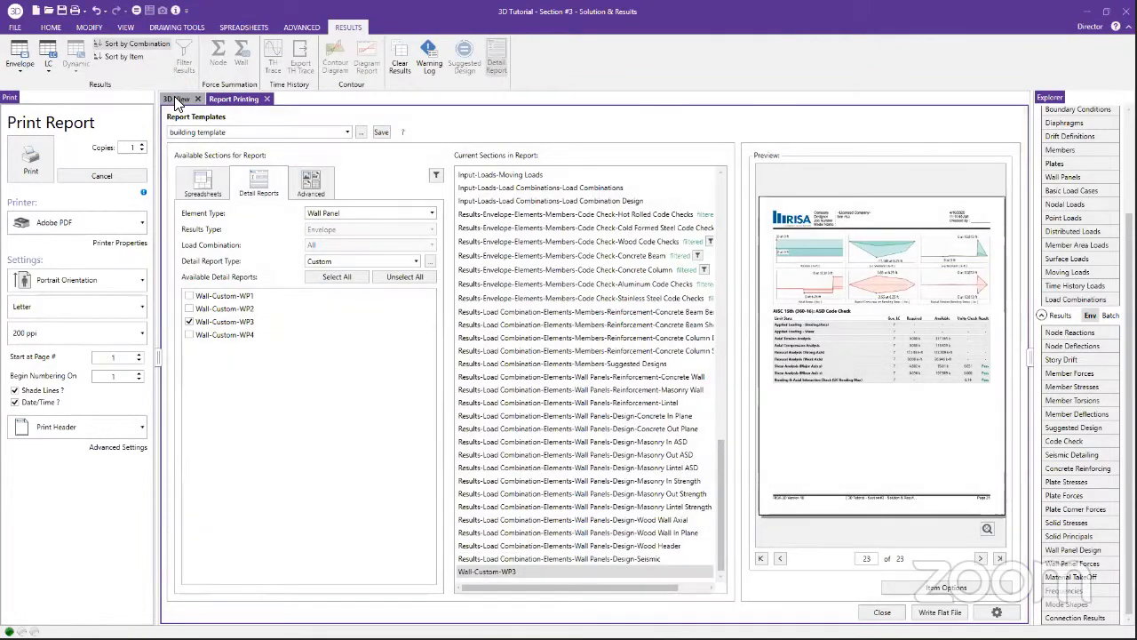
- Set the code check in beam M140's custom detail report to Expanded and add the detail report to the full report
{"action": "left_click", "coordinate": [175, 98]}
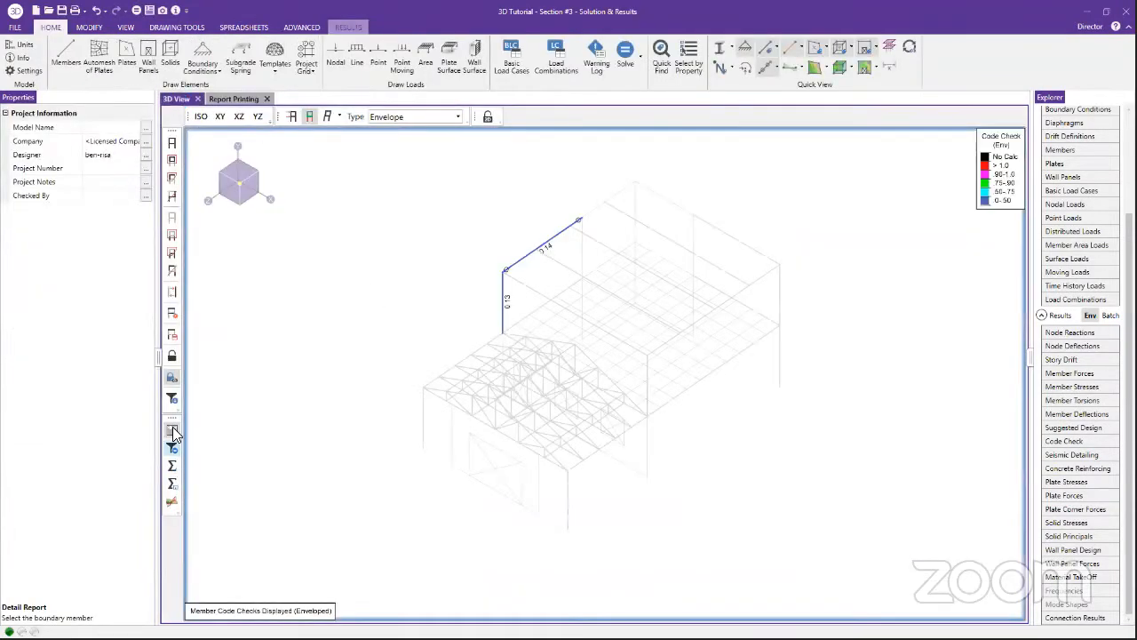
{"action": "left_click", "coordinate": [555, 245]}
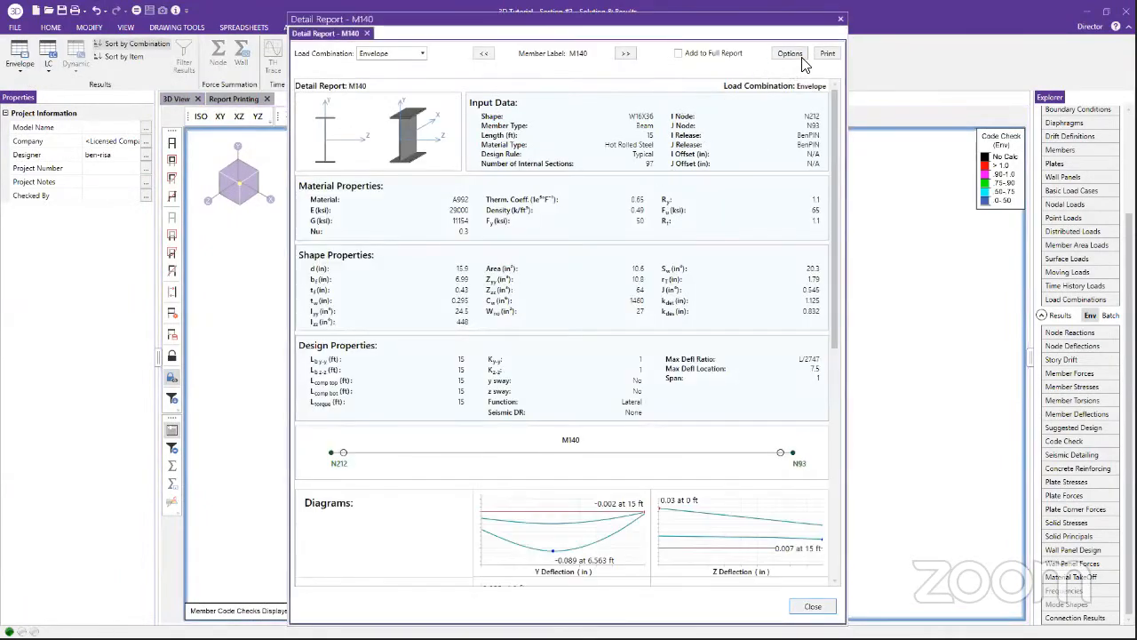
{"action": "left_click", "coordinate": [790, 54]}
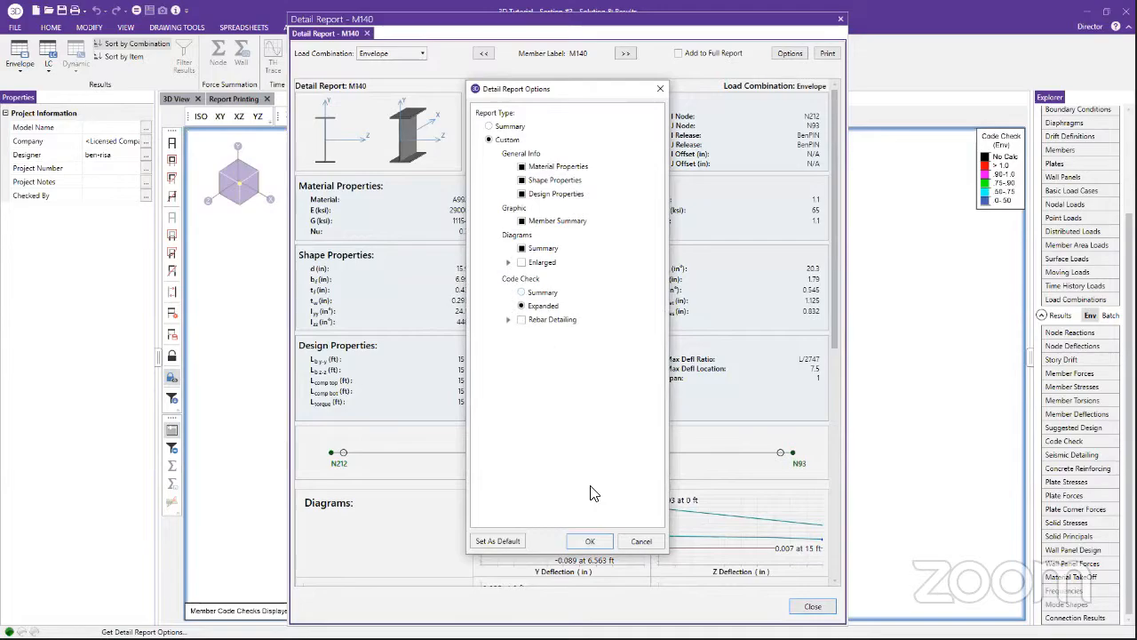
{"action": "left_click", "coordinate": [589, 541]}
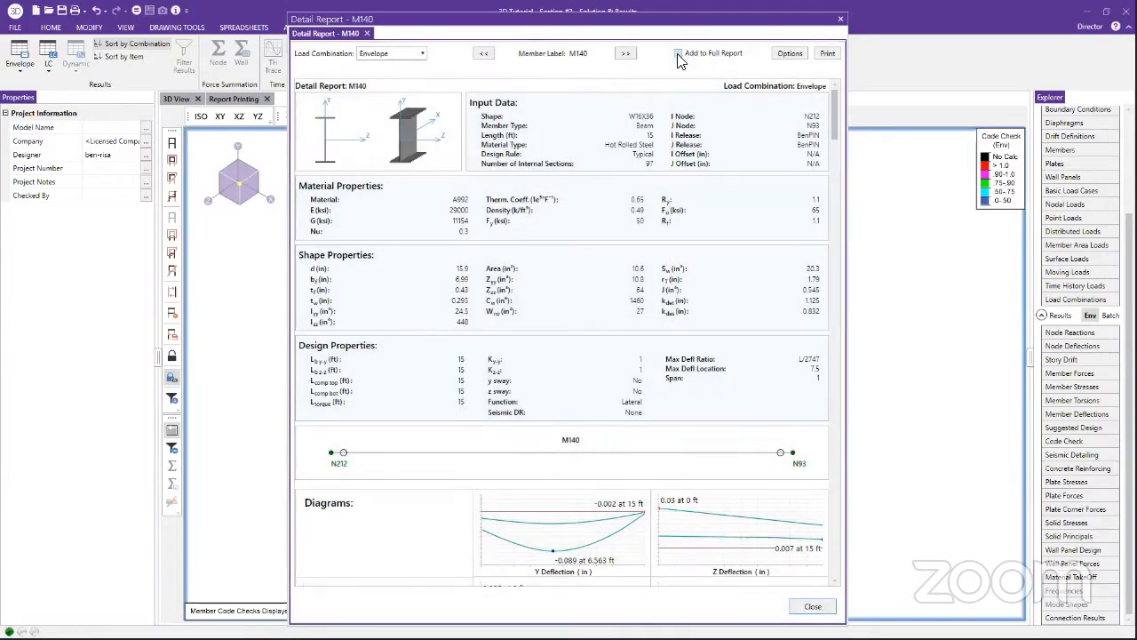
{"action": "left_click", "coordinate": [678, 53]}
{"action": "left_click", "coordinate": [229, 100]}
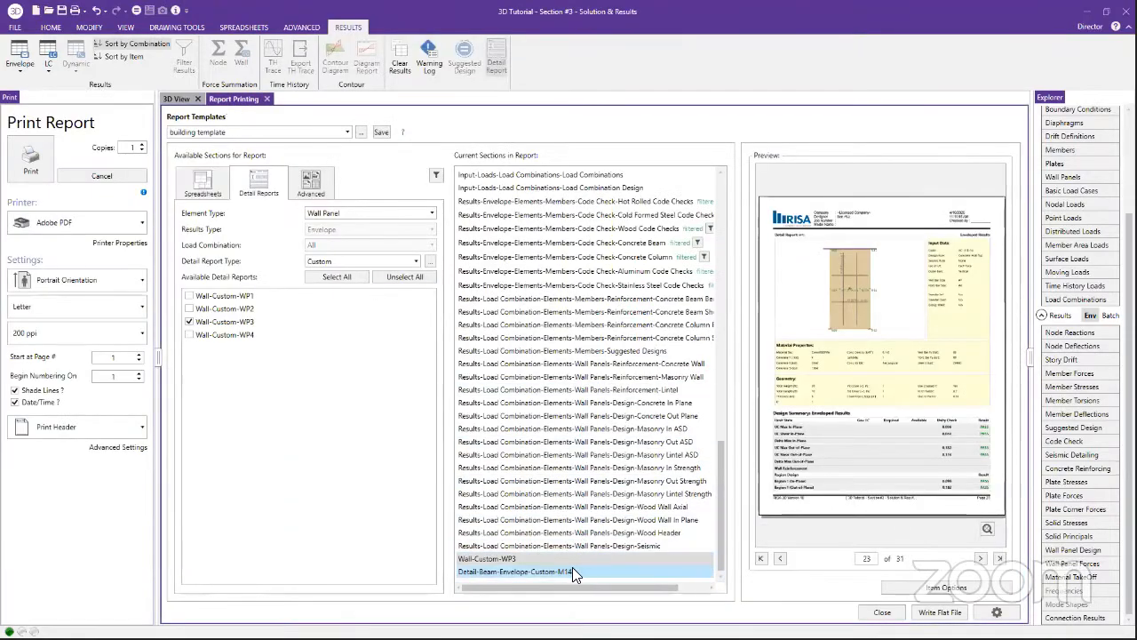
- Examine the last page of the M140 beam detail report in the enlarged print preview
{"action": "left_click", "coordinate": [572, 571]}
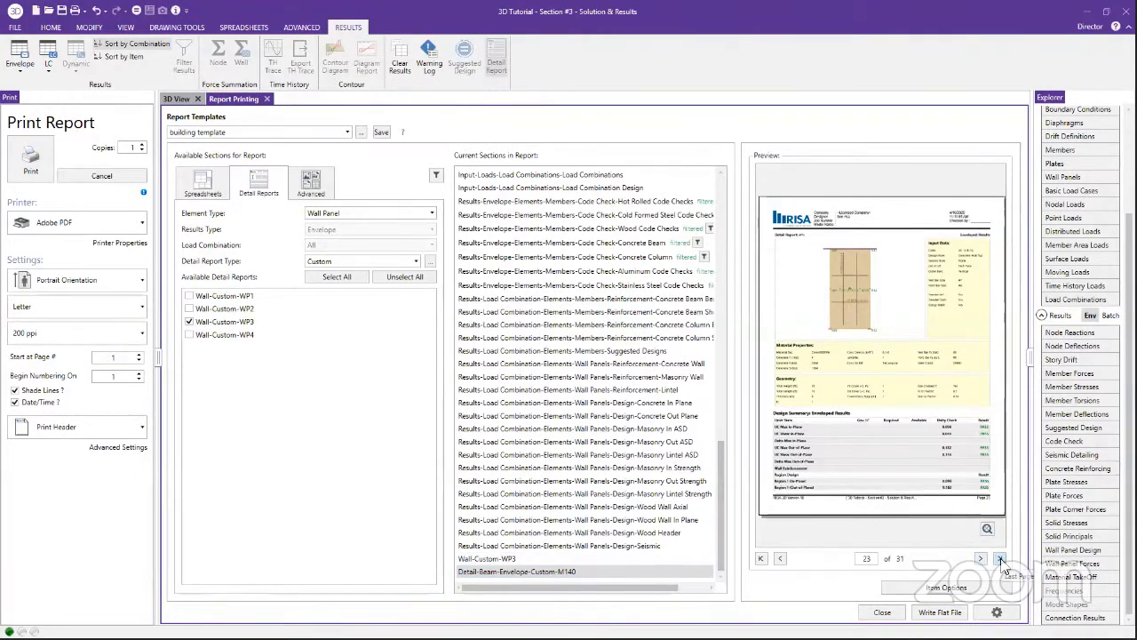
{"action": "left_click", "coordinate": [1000, 560]}
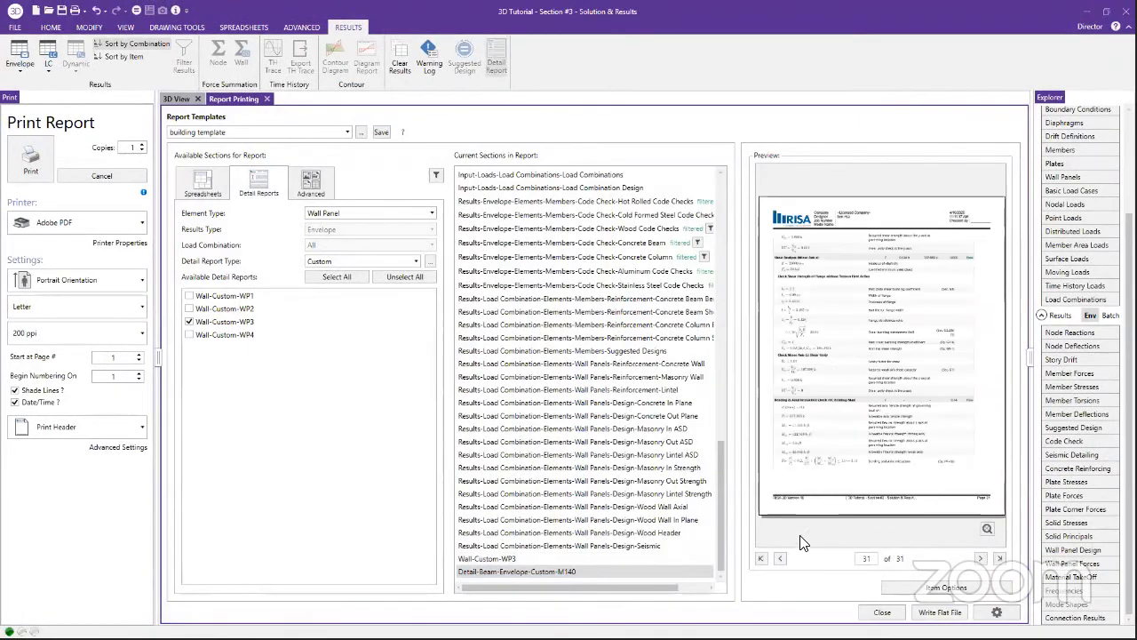
{"action": "left_click", "coordinate": [989, 530]}
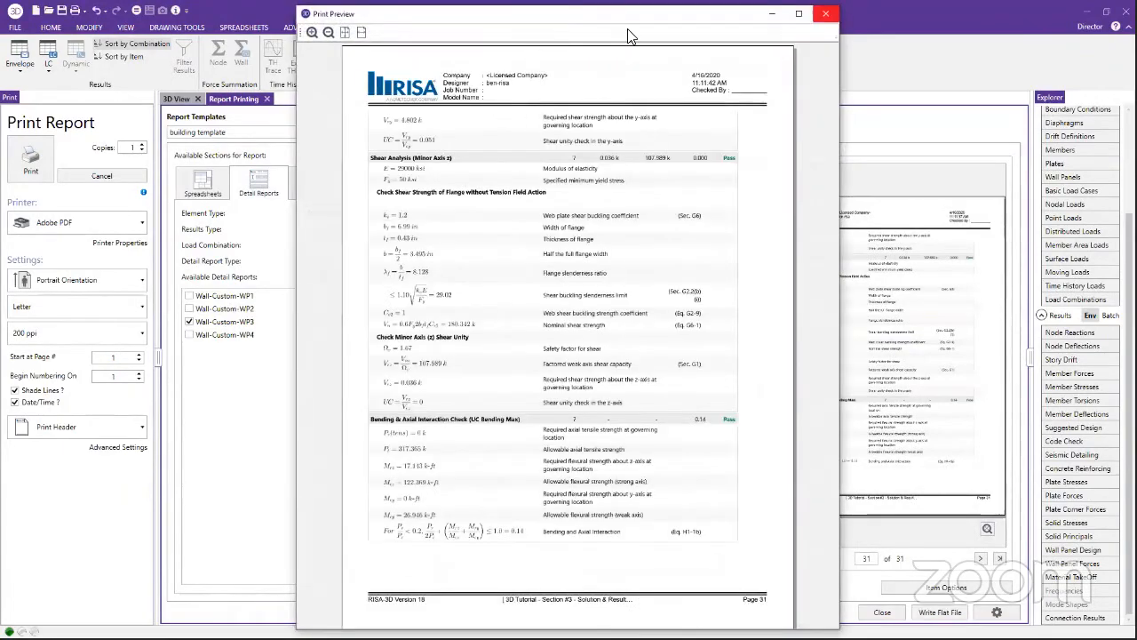
{"action": "left_click", "coordinate": [825, 14]}
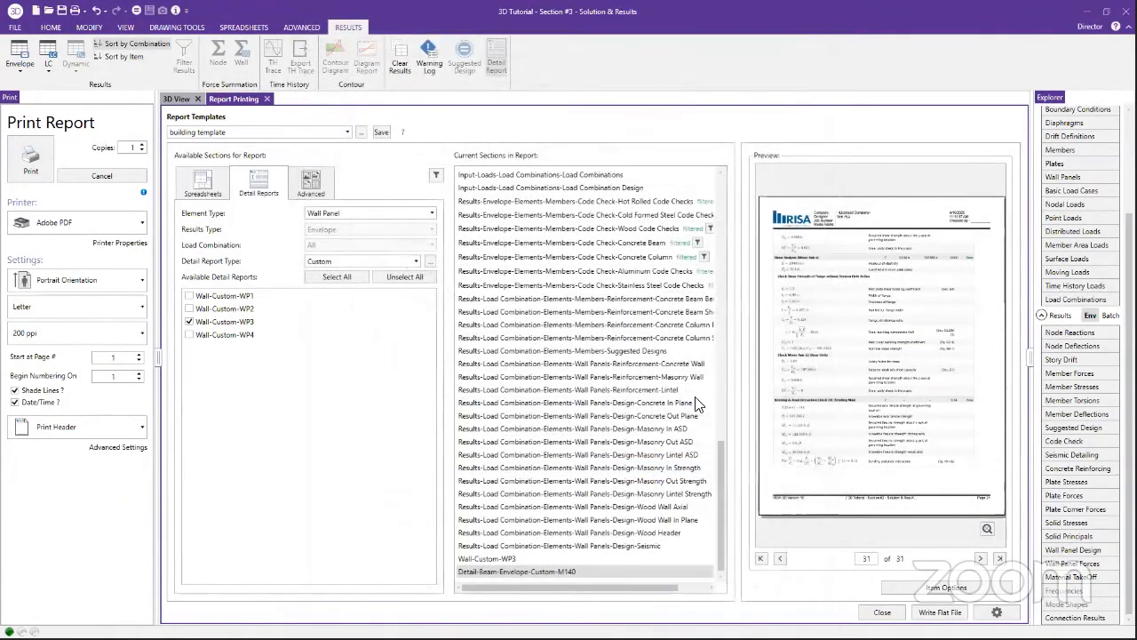
{"action": "left_click", "coordinate": [622, 493]}
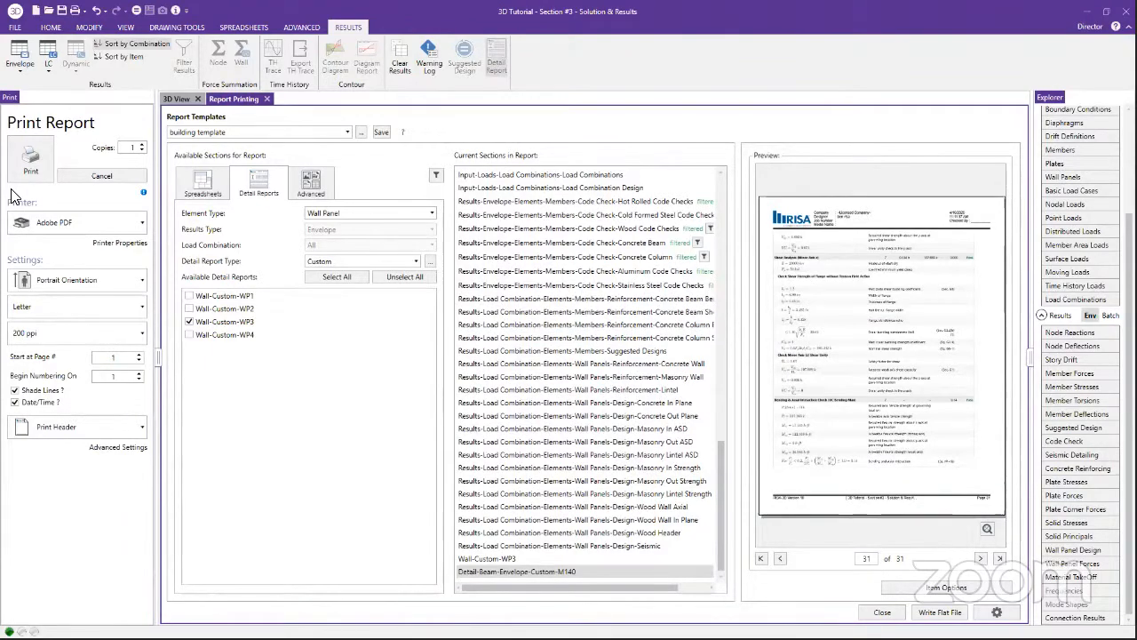
- Include the saved model images labels+loads.png and unity checks.png in the report
{"action": "left_click", "coordinate": [316, 180]}
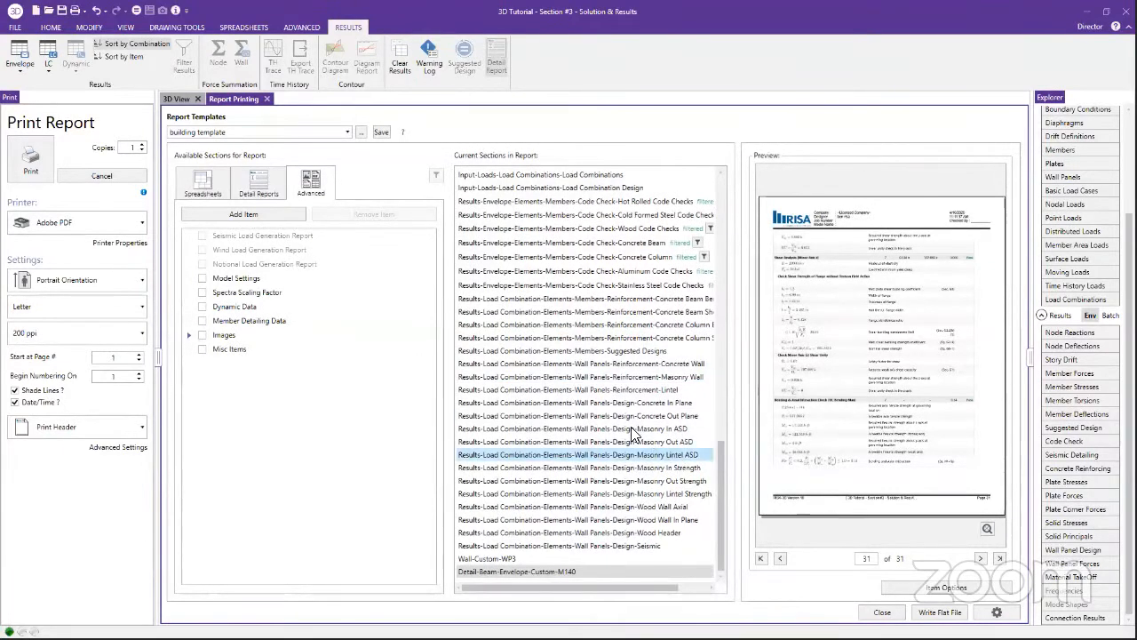
{"action": "scroll", "coordinate": [592, 355], "scroll_direction": "up", "scroll_amount": 20}
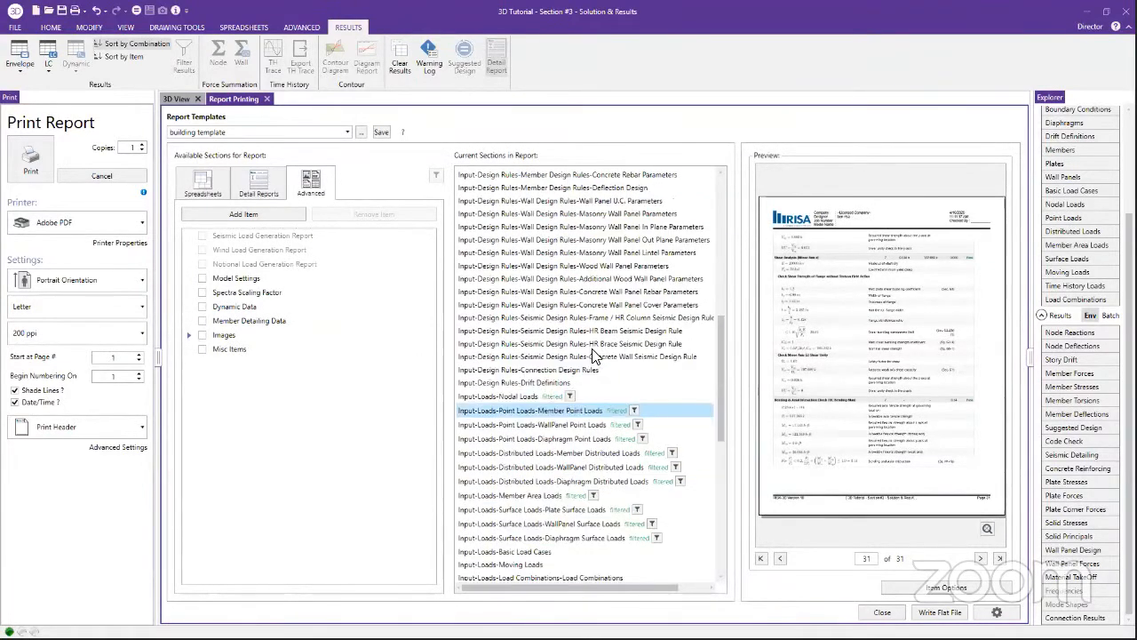
{"action": "left_click", "coordinate": [189, 335]}
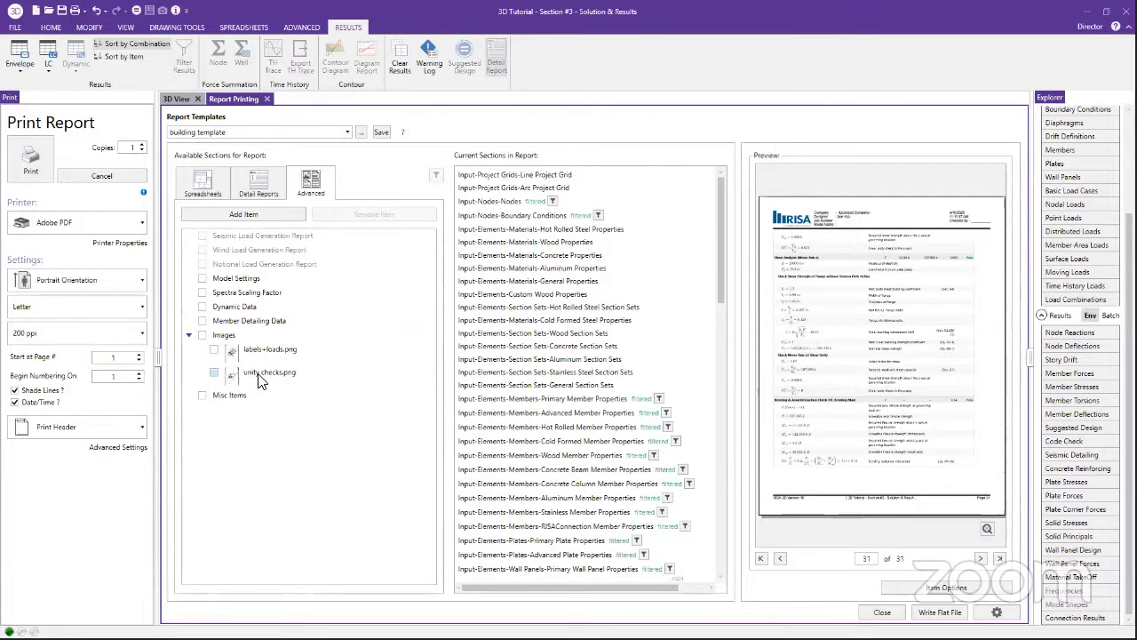
{"action": "left_click", "coordinate": [262, 349]}
{"action": "left_click", "coordinate": [263, 373]}
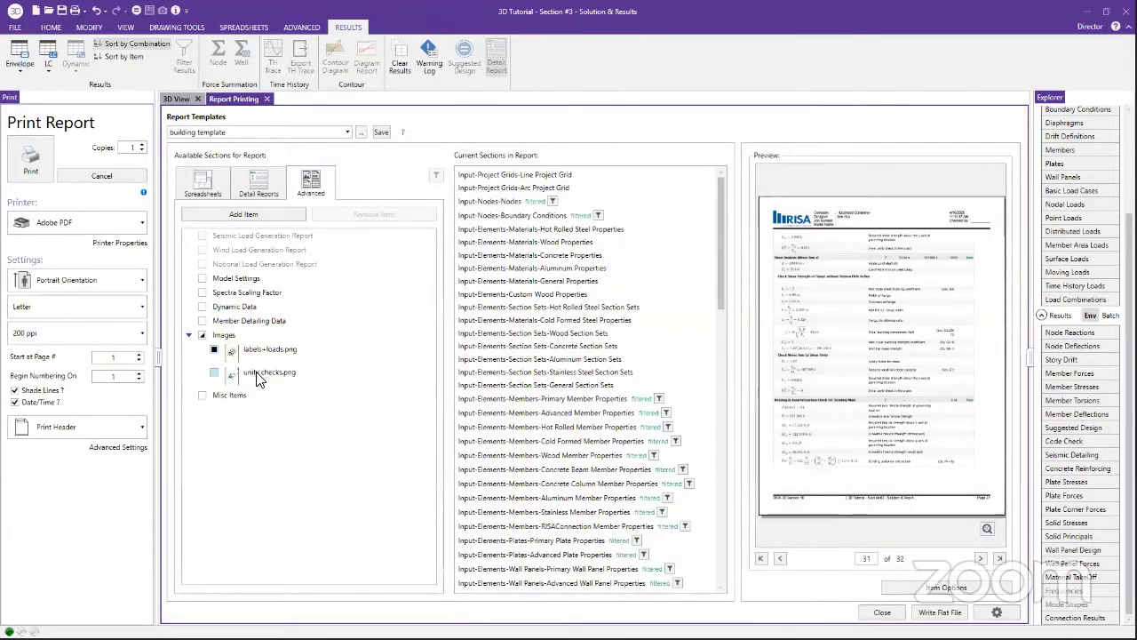
- Move labels+loads.png to the beginning of the current report sections and check the first page in the enlarged preview
{"action": "scroll", "coordinate": [484, 568], "scroll_direction": "down", "scroll_amount": 20}
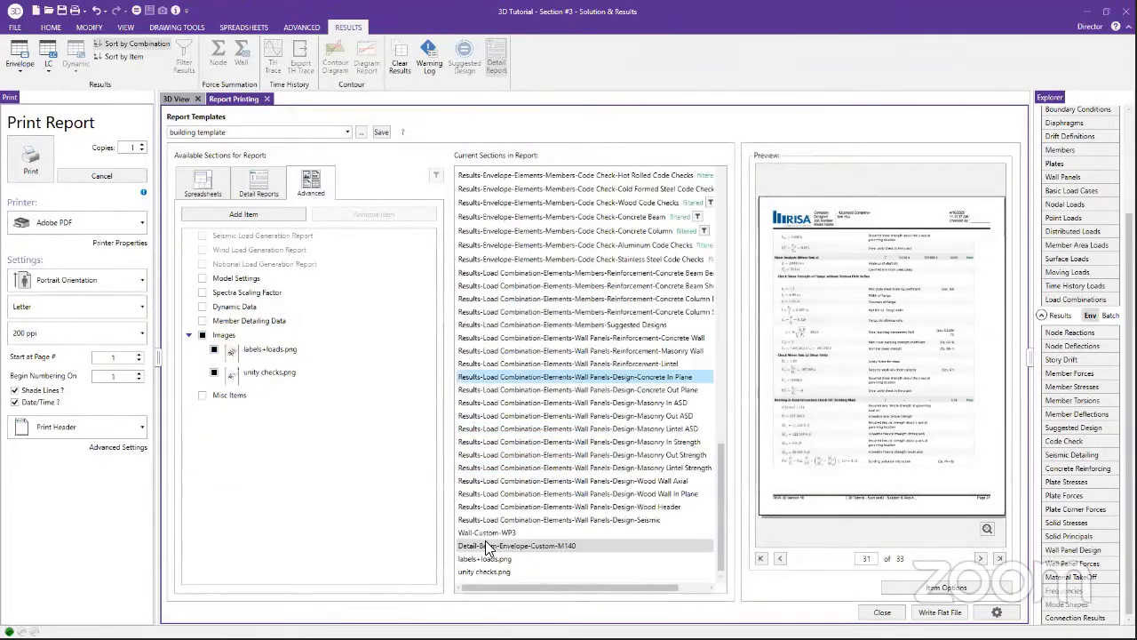
{"action": "left_click_drag", "start_coordinate": [484, 563], "coordinate": [537, 176]}
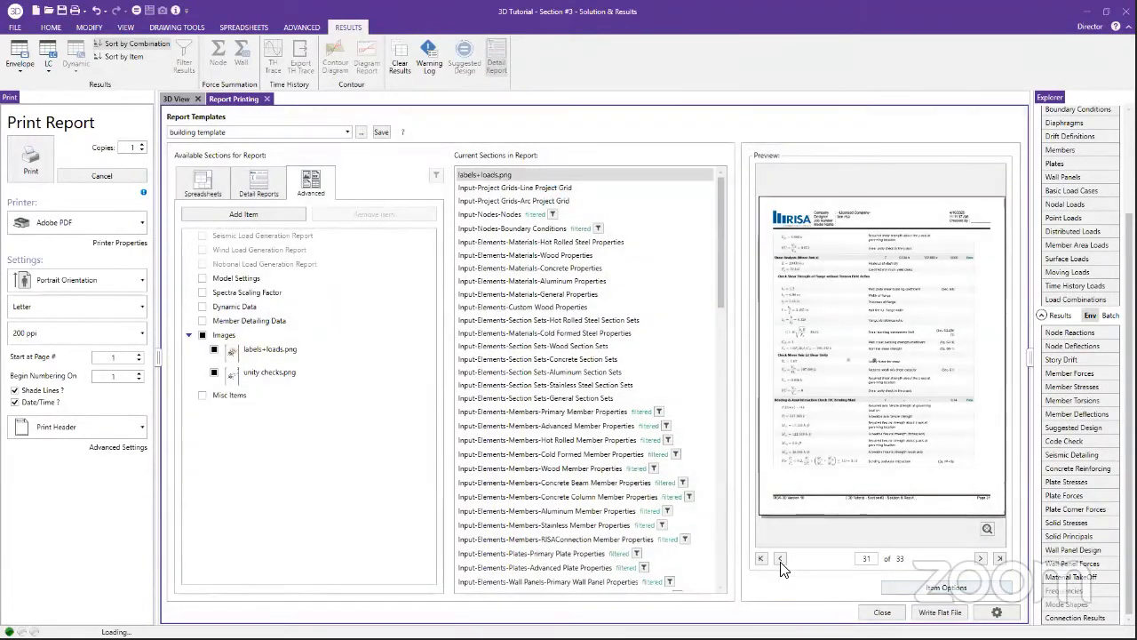
{"action": "left_click", "coordinate": [761, 559]}
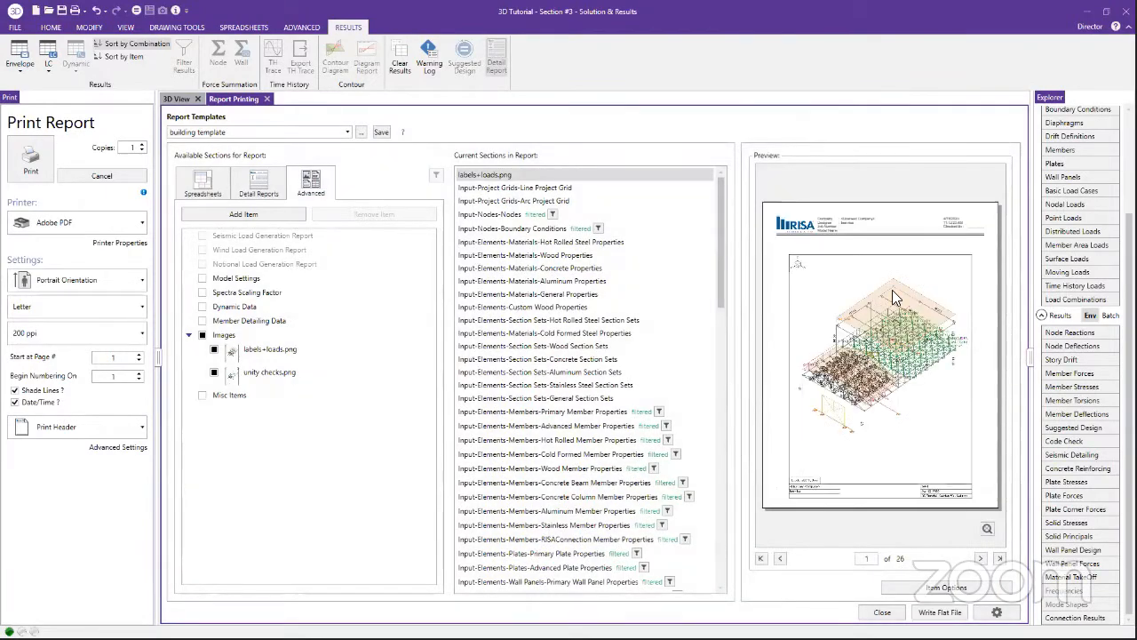
{"action": "left_click", "coordinate": [988, 529]}
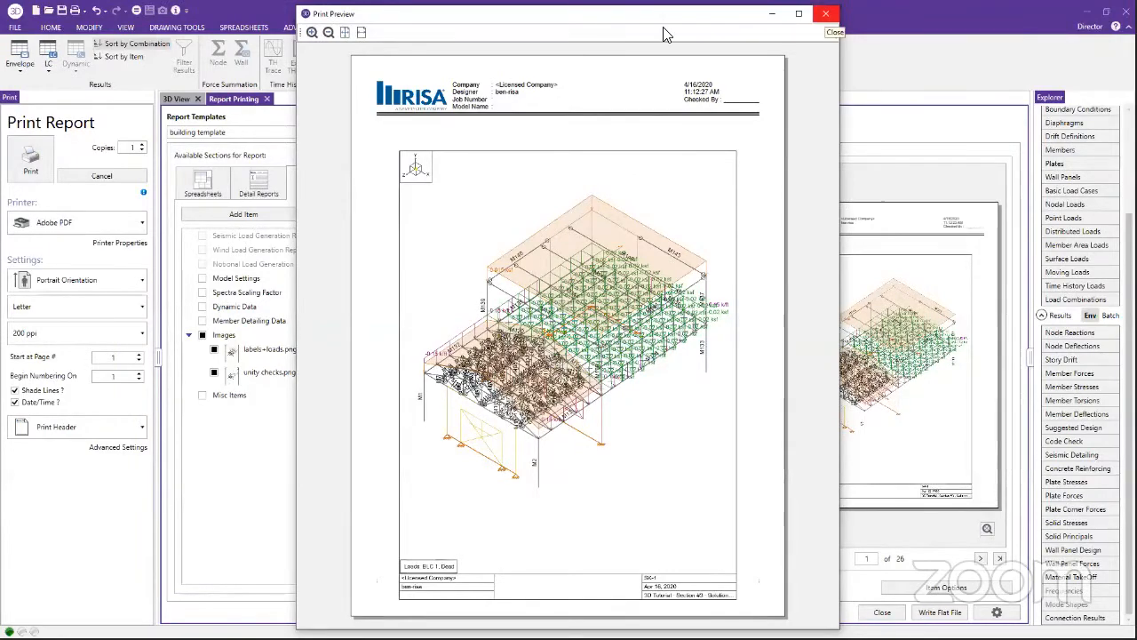
{"action": "left_click", "coordinate": [825, 13]}
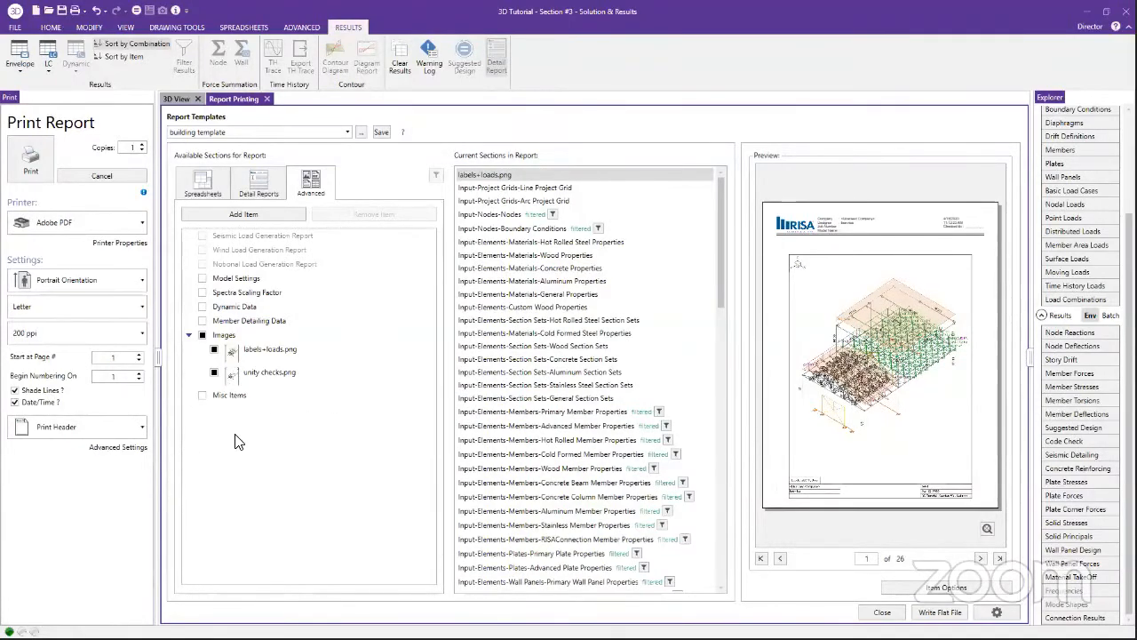
- Import the external image floor plan.png from the RISALive Print Reports folder as an available report item
{"action": "left_click", "coordinate": [275, 218]}
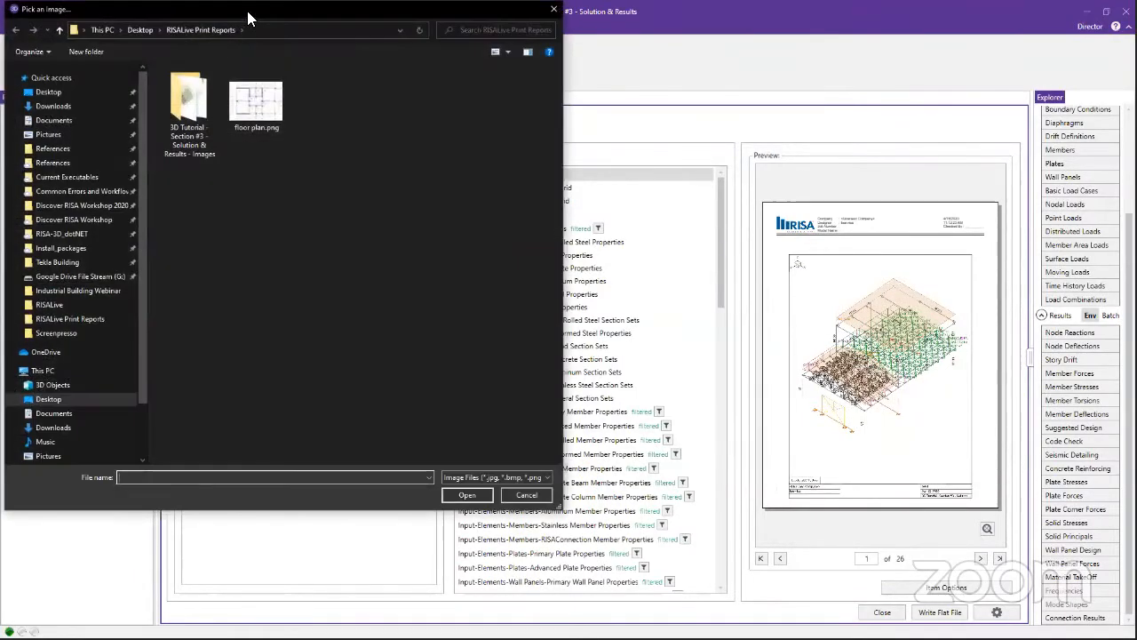
{"action": "left_click_drag", "start_coordinate": [250, 14], "coordinate": [311, 96]}
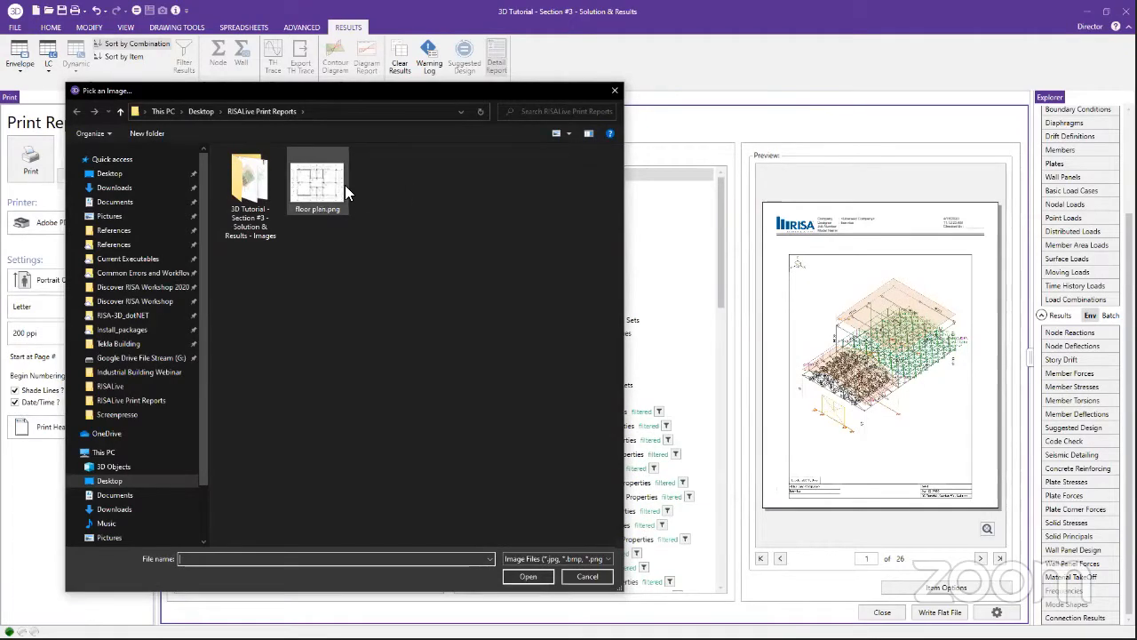
{"action": "left_click", "coordinate": [330, 185]}
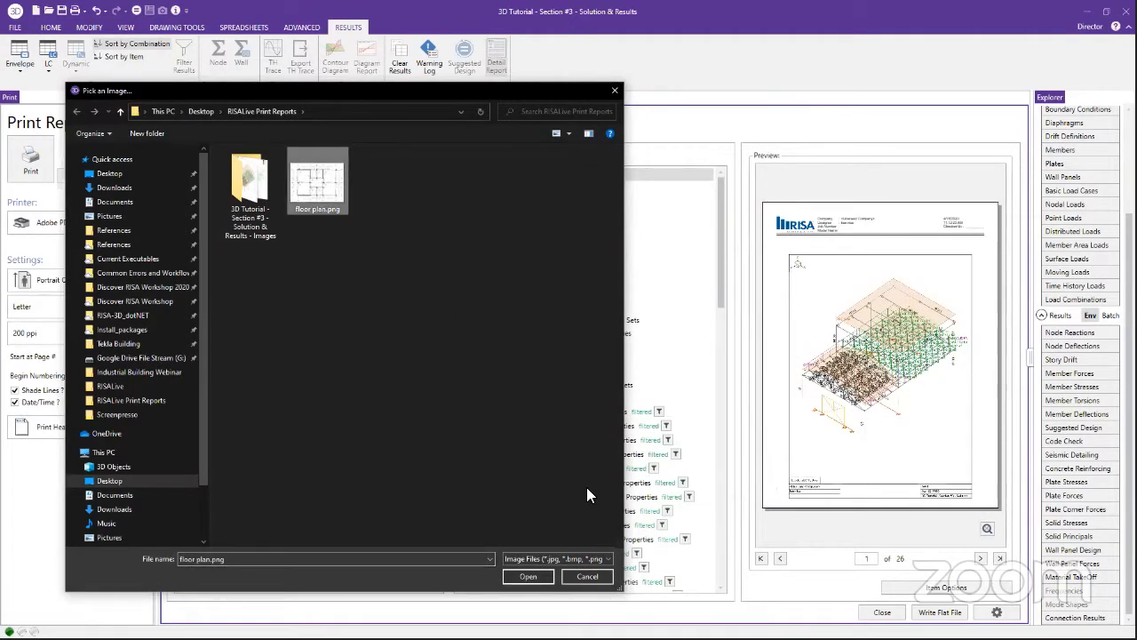
{"action": "left_click", "coordinate": [533, 575]}
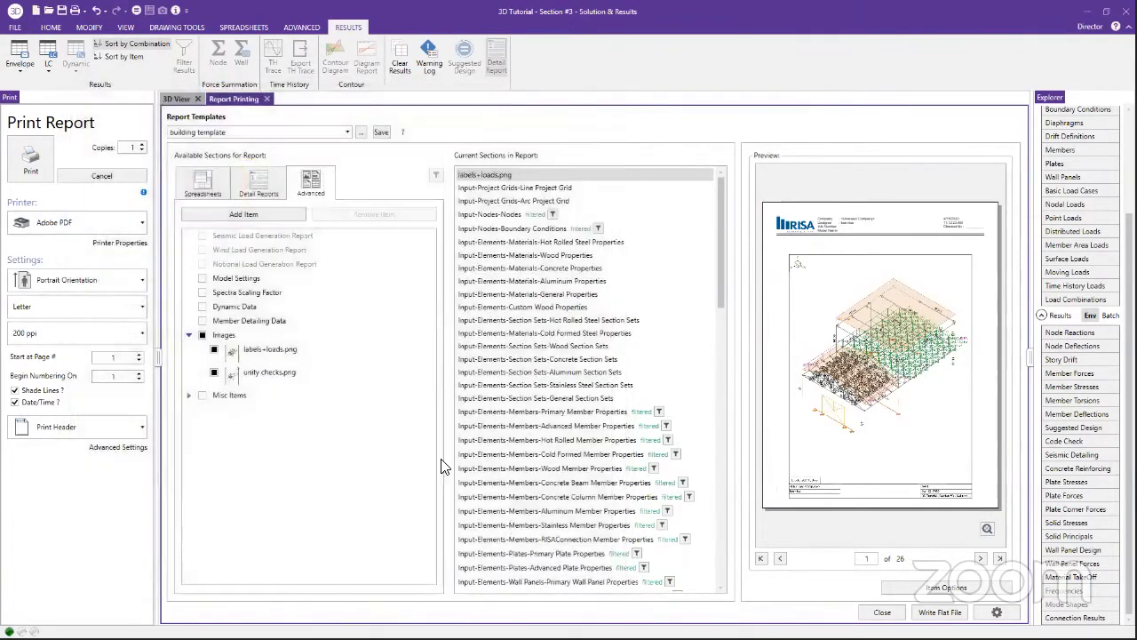
- Include the external image floor plan.png from the miscellaneous items in the report and check its page in the enlarged preview
{"action": "left_click", "coordinate": [190, 396]}
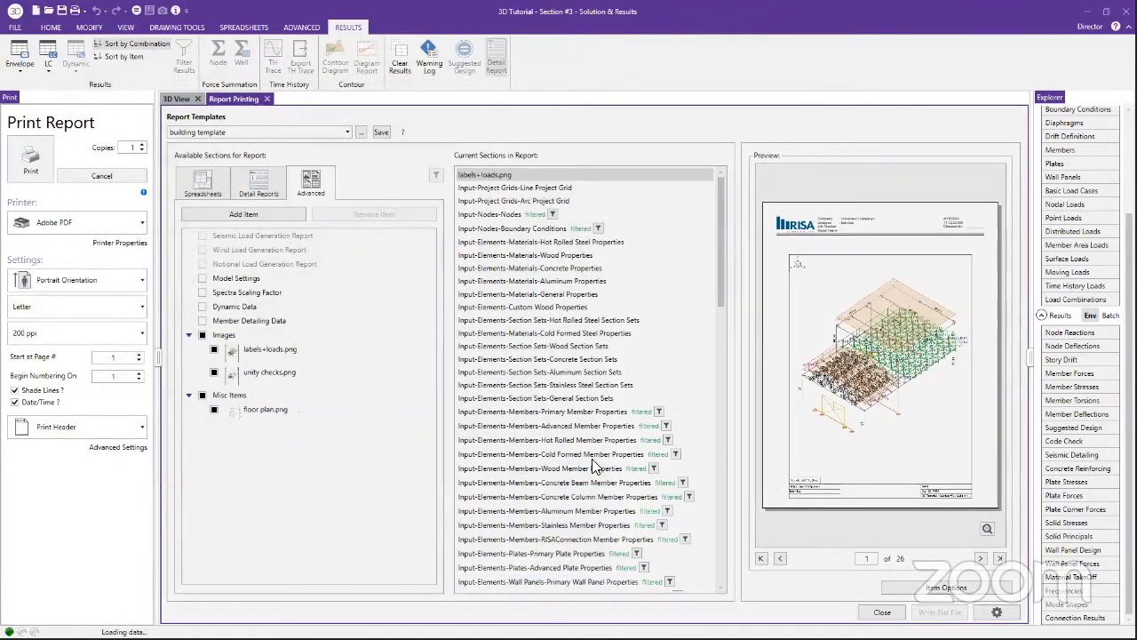
{"action": "scroll", "coordinate": [569, 515], "scroll_direction": "down", "scroll_amount": 15}
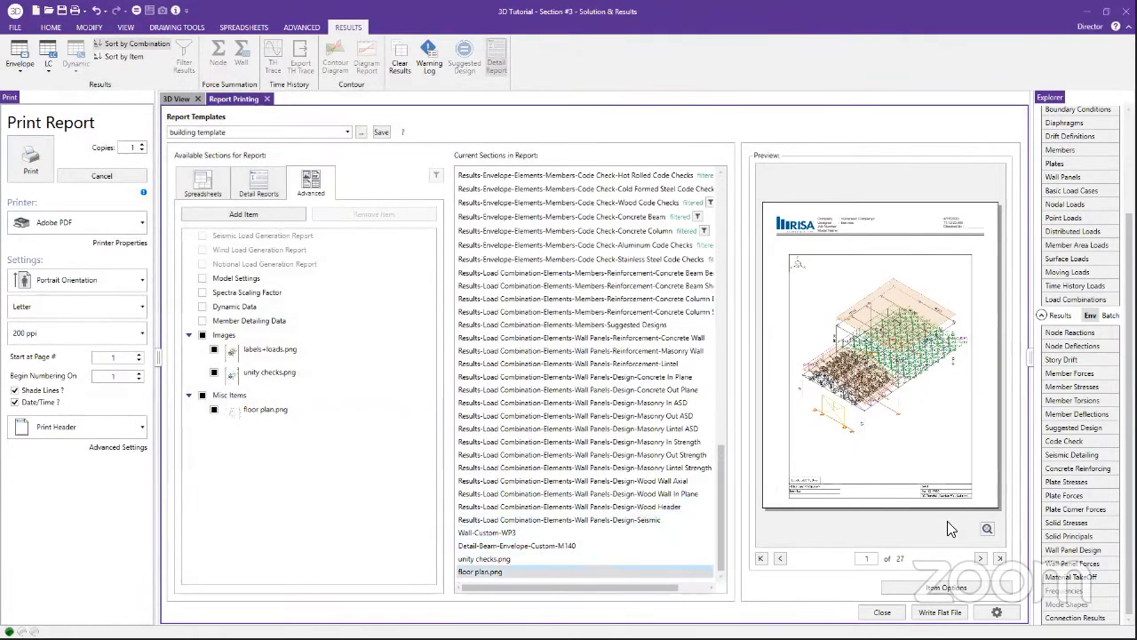
{"action": "left_click", "coordinate": [513, 554]}
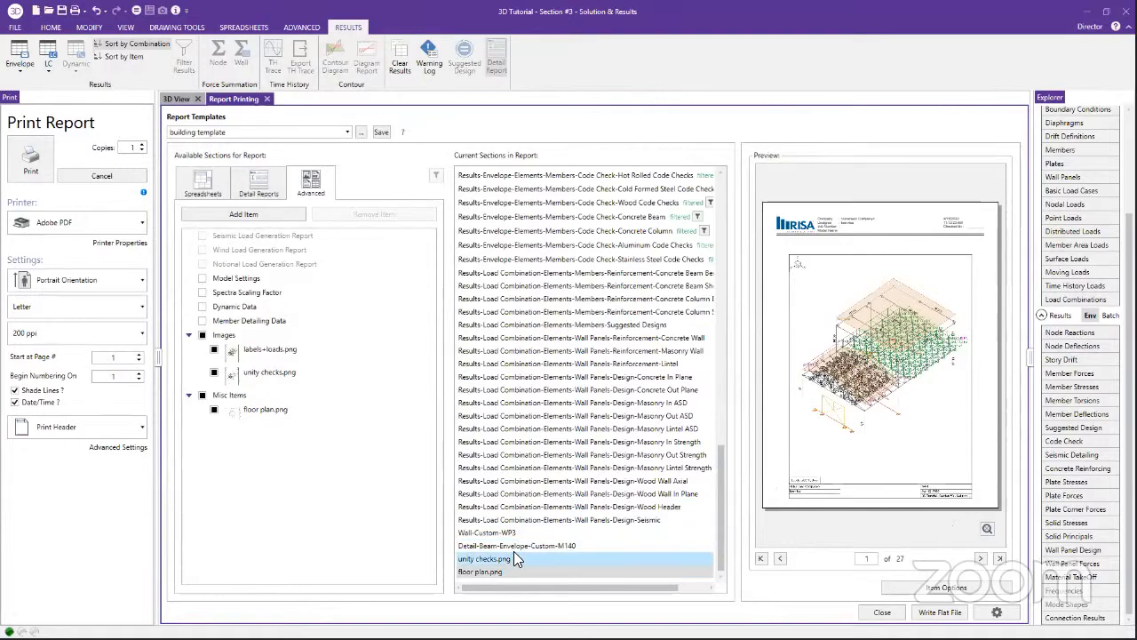
{"action": "left_click", "coordinate": [999, 559]}
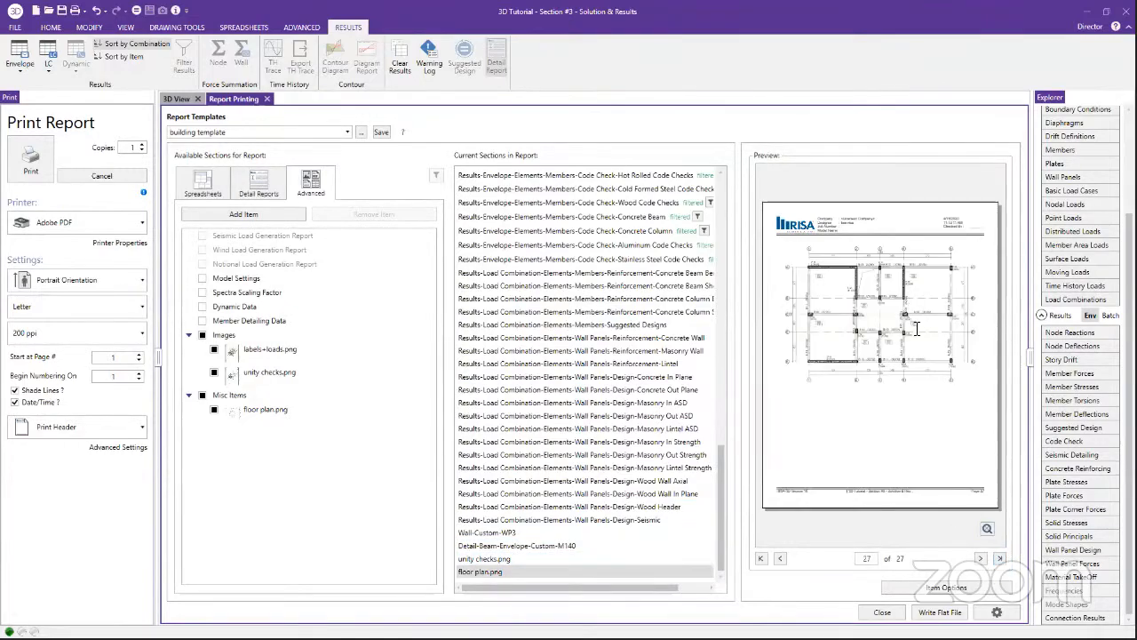
{"action": "left_click", "coordinate": [987, 527]}
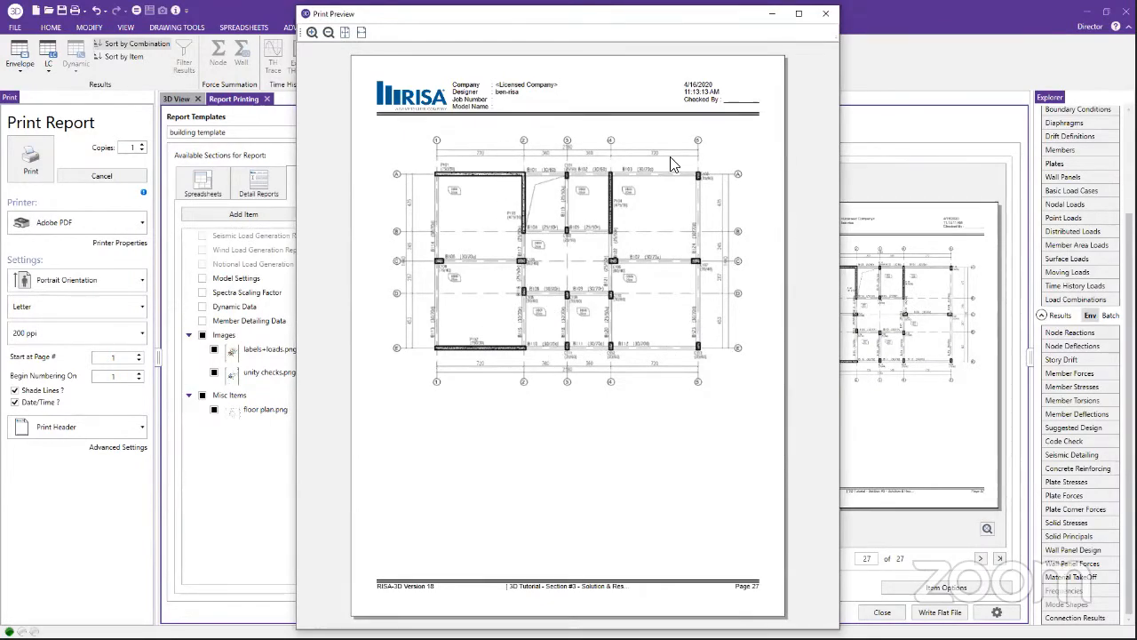
{"action": "left_click", "coordinate": [825, 14]}
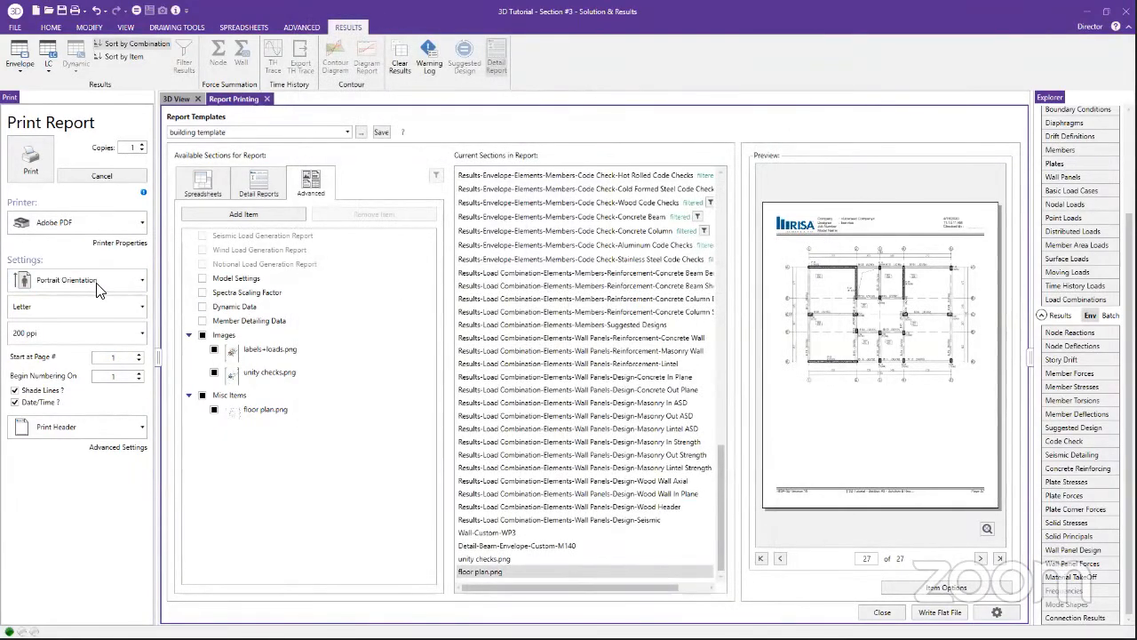
- Review the unity checks page in the preview, the current report sections, and the available detail reports and spreadsheets
{"action": "left_click", "coordinate": [524, 417]}
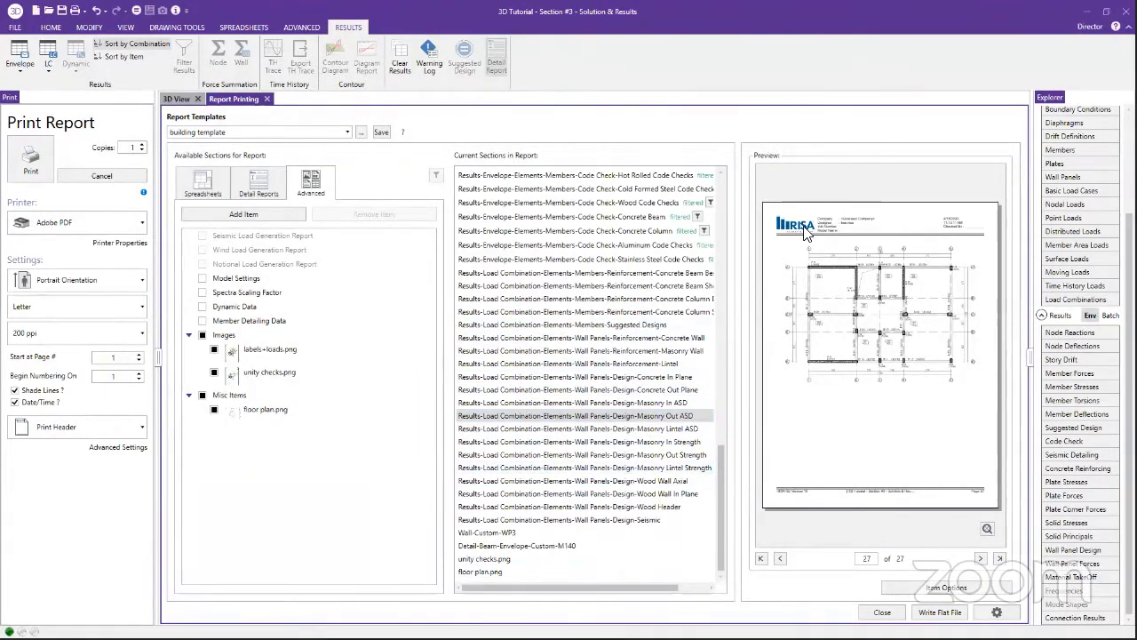
{"action": "left_click", "coordinate": [781, 558]}
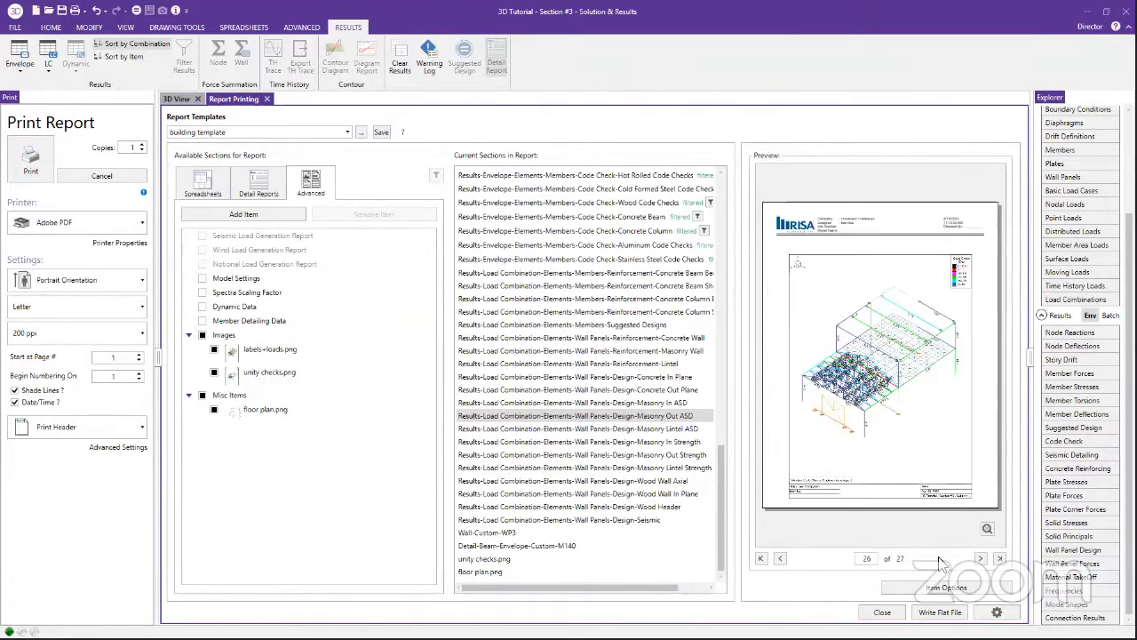
{"action": "left_click", "coordinate": [636, 443]}
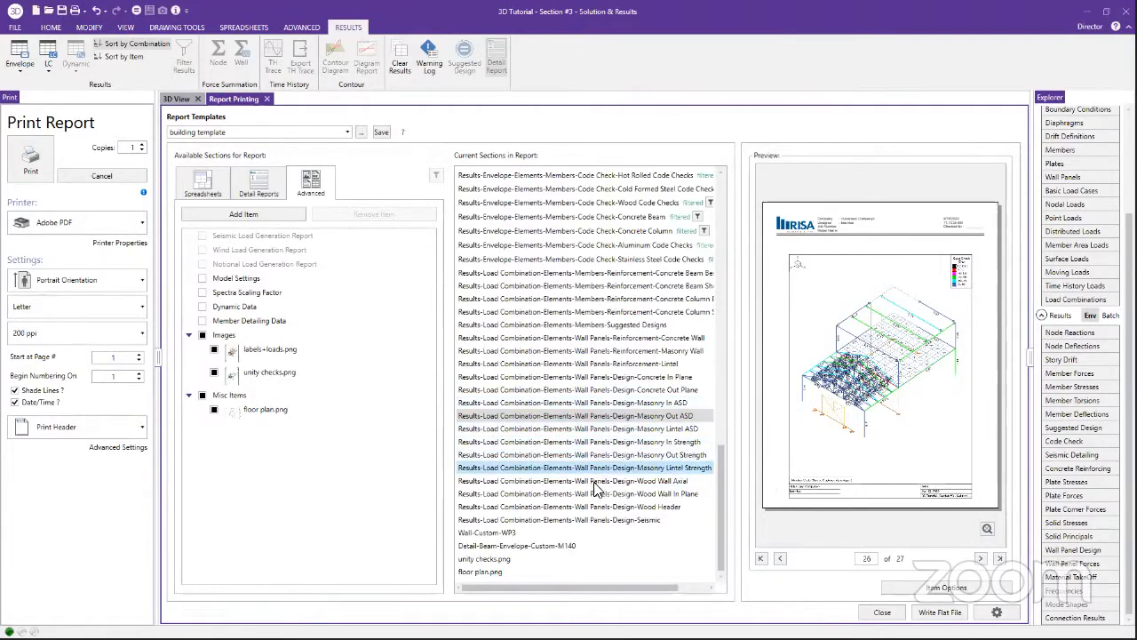
{"action": "scroll", "coordinate": [542, 391], "scroll_direction": "up", "scroll_amount": 5}
{"action": "left_click", "coordinate": [259, 184]}
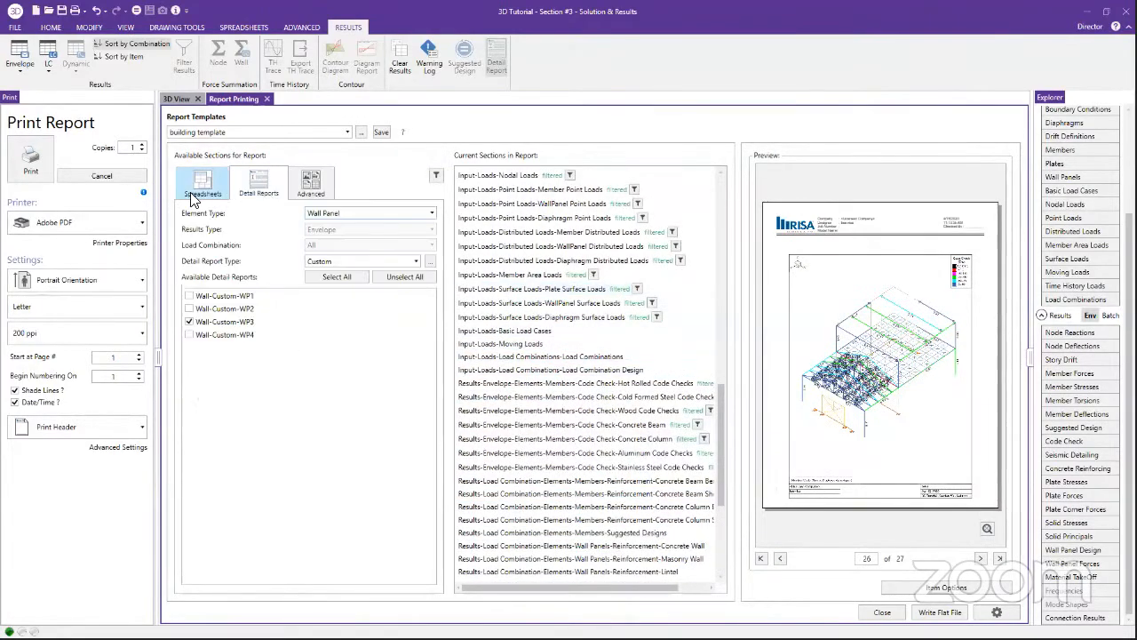
{"action": "left_click", "coordinate": [203, 184]}
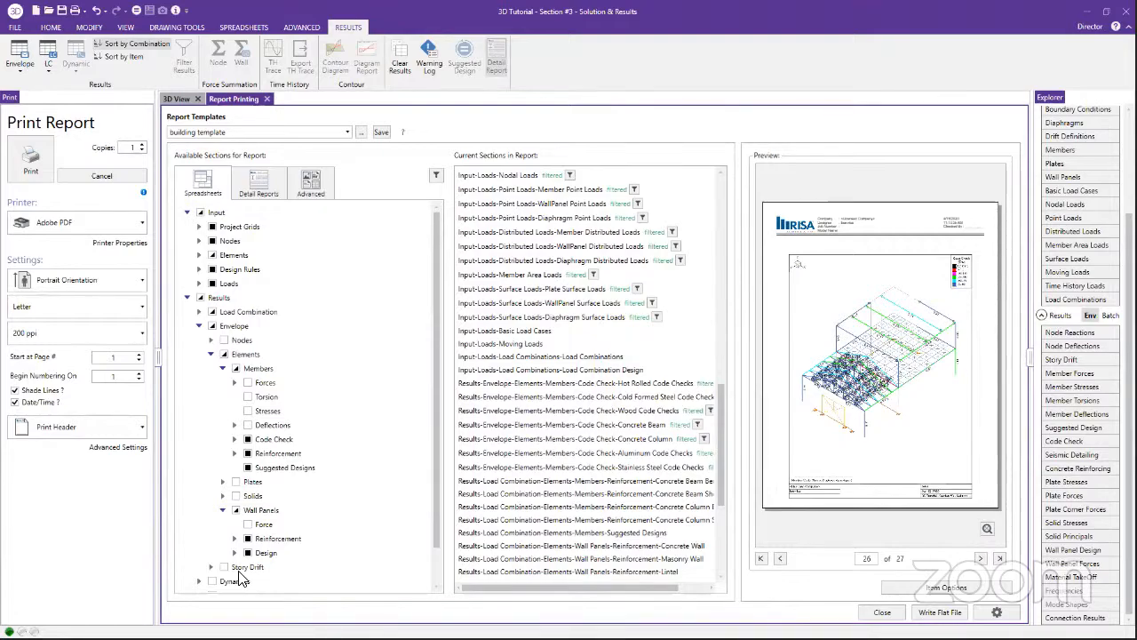
- Look through the available printers for the report, keeping Adobe PDF
{"action": "left_click", "coordinate": [69, 221]}
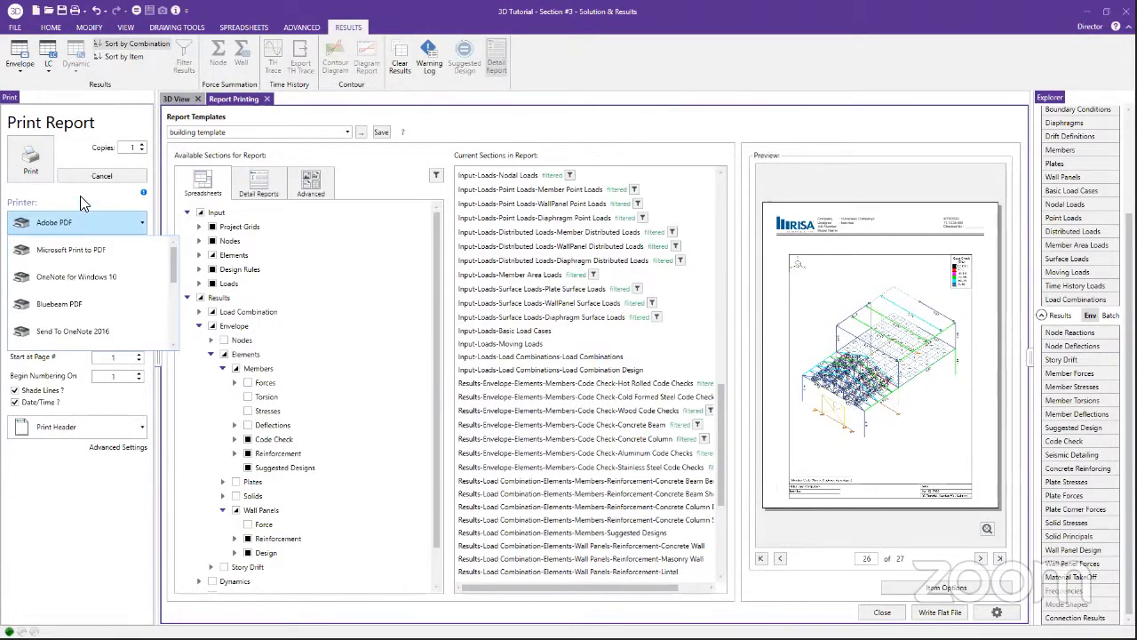
{"action": "left_click", "coordinate": [80, 199]}
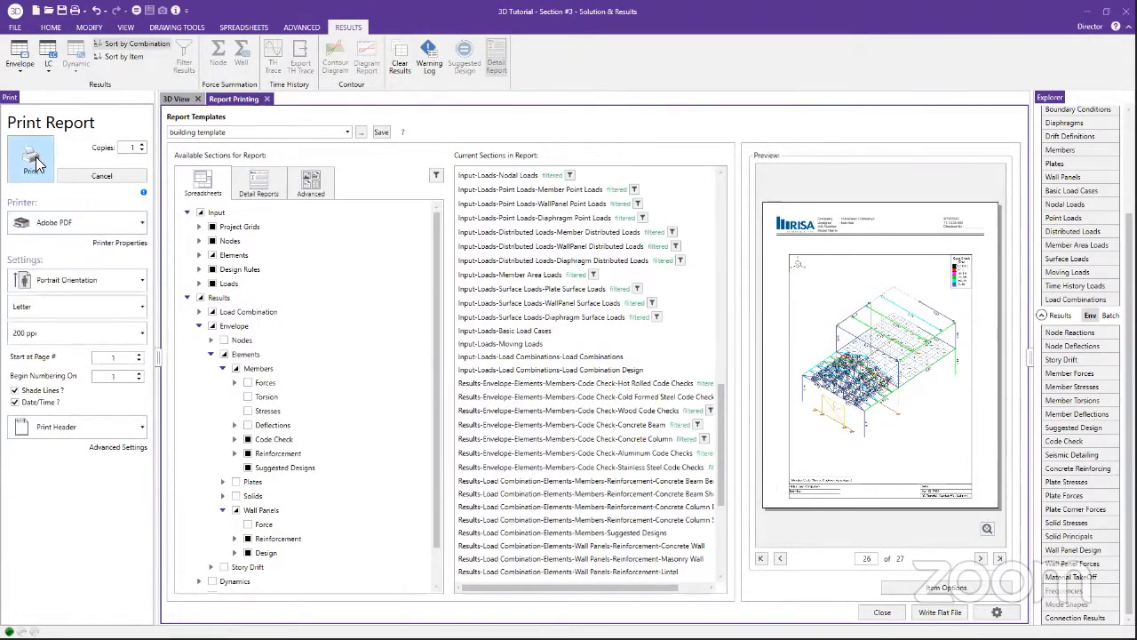
{"action": "left_click", "coordinate": [678, 439]}
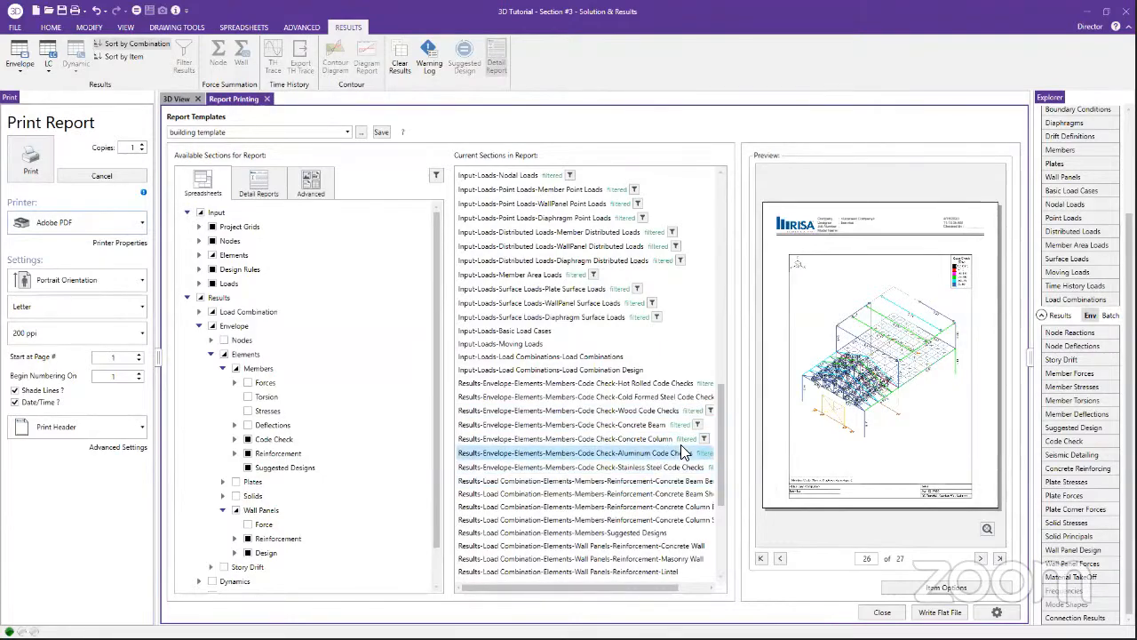
- Switch to the printed sample report in Bluebeam Revu and inspect the floor plan on its first page
{"action": "key", "text": "super+Tab"}
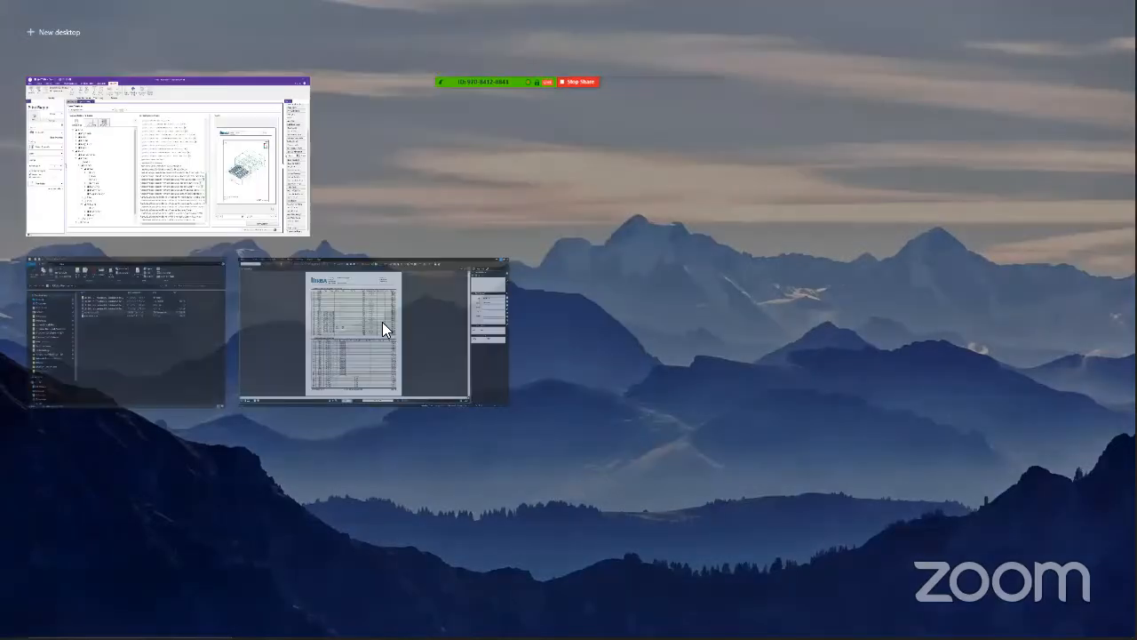
{"action": "left_click", "coordinate": [436, 351]}
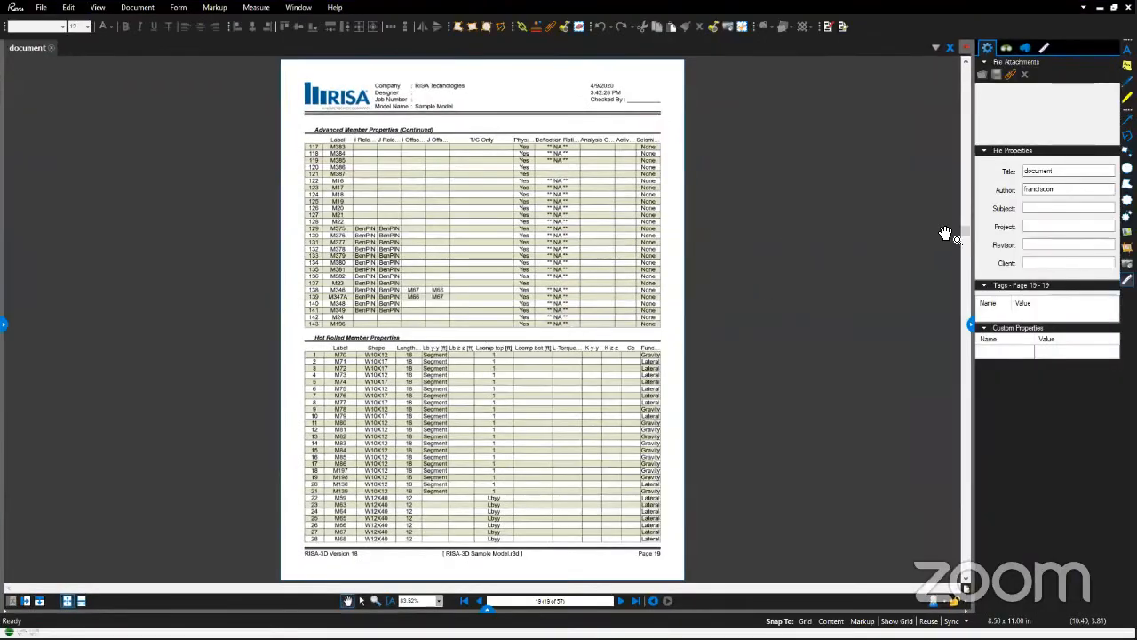
{"action": "left_click_drag", "start_coordinate": [964, 229], "coordinate": [958, 62]}
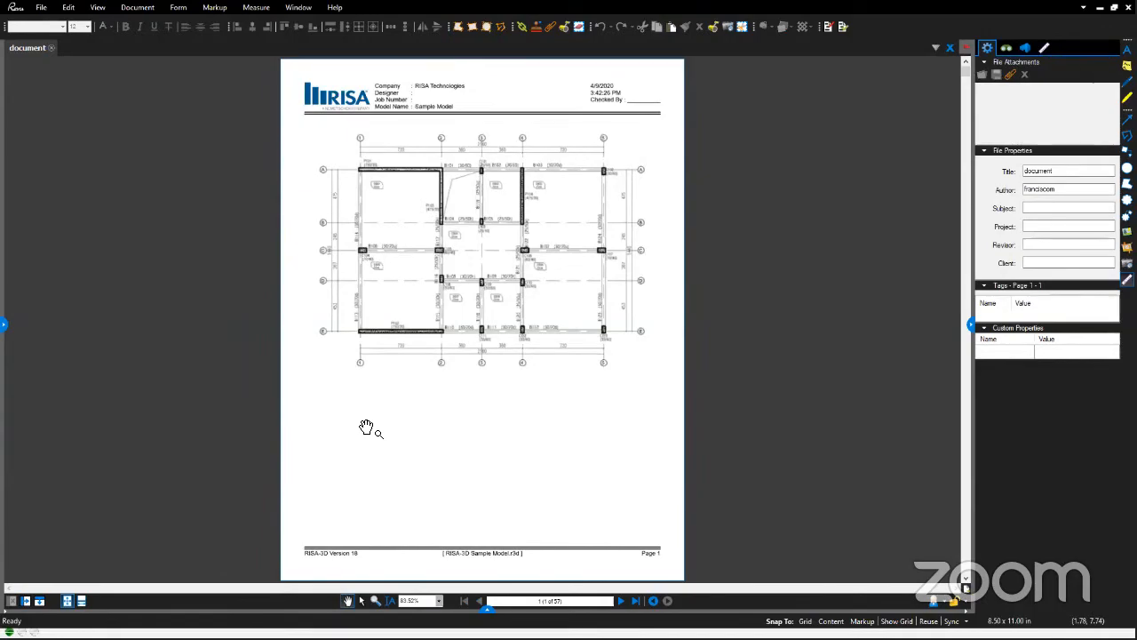
{"action": "scroll", "coordinate": [416, 206], "scroll_direction": "up", "scroll_amount": 2}
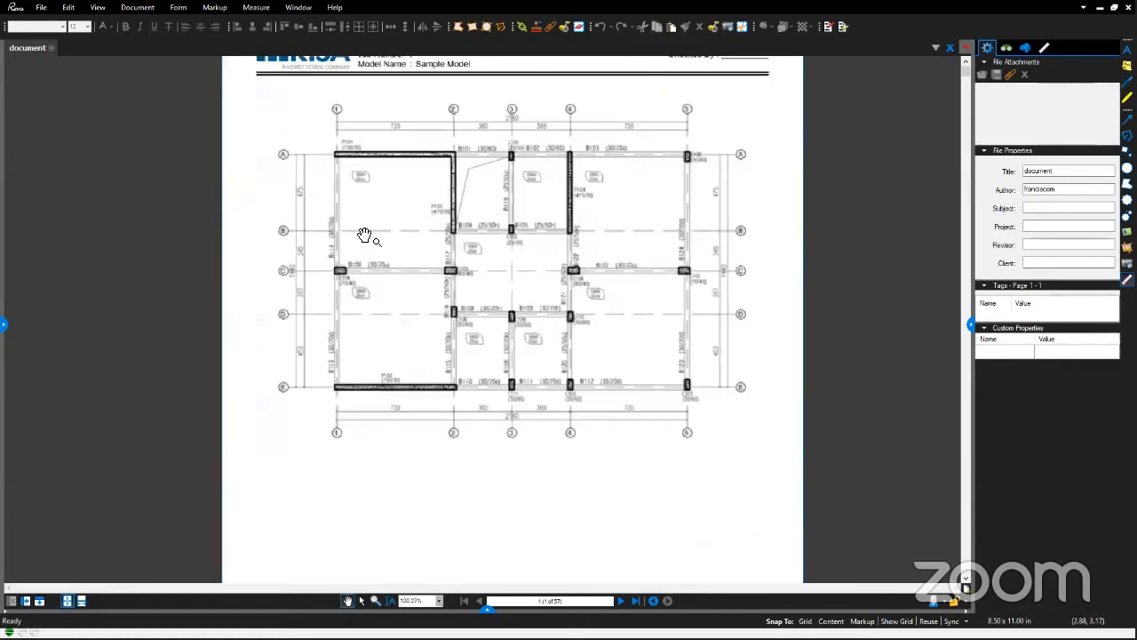
{"action": "scroll", "coordinate": [364, 235], "scroll_direction": "up", "scroll_amount": 2}
{"action": "scroll", "coordinate": [573, 466], "scroll_direction": "down", "scroll_amount": 3}
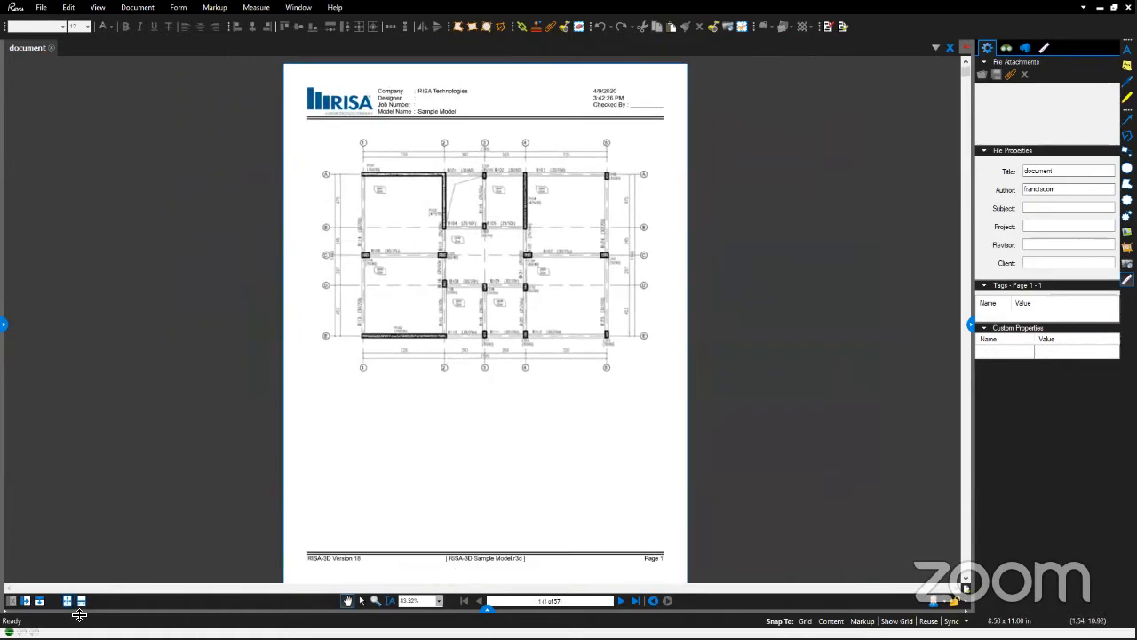
- Examine the rendered model and member code check snapshots, ending at the nodes table on page 4
{"action": "left_click", "coordinate": [620, 602]}
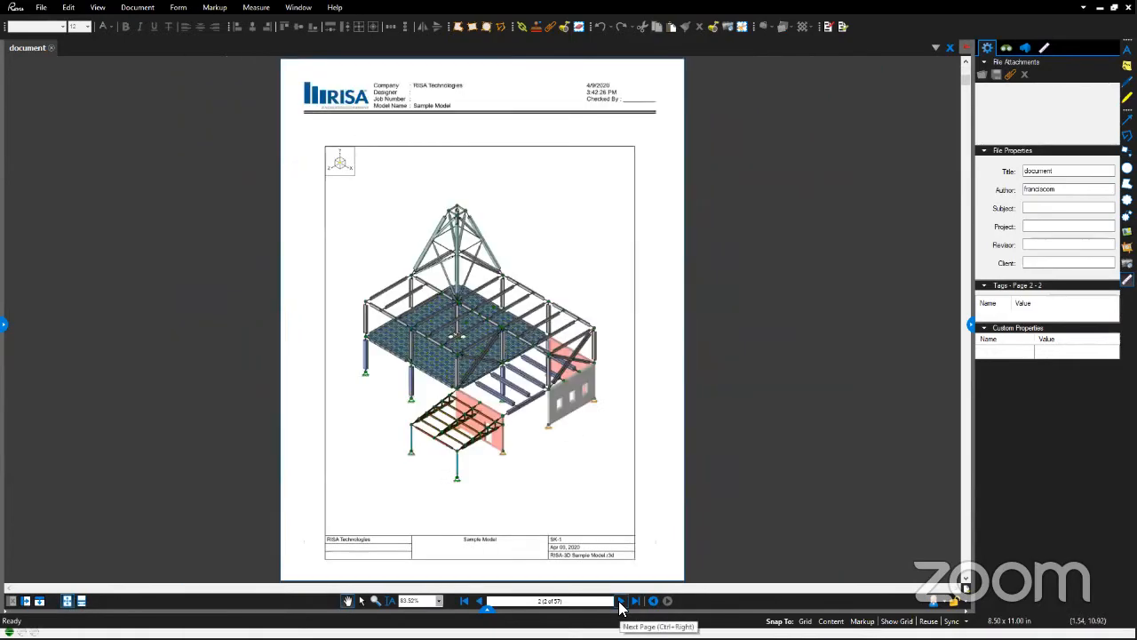
{"action": "left_click", "coordinate": [620, 604]}
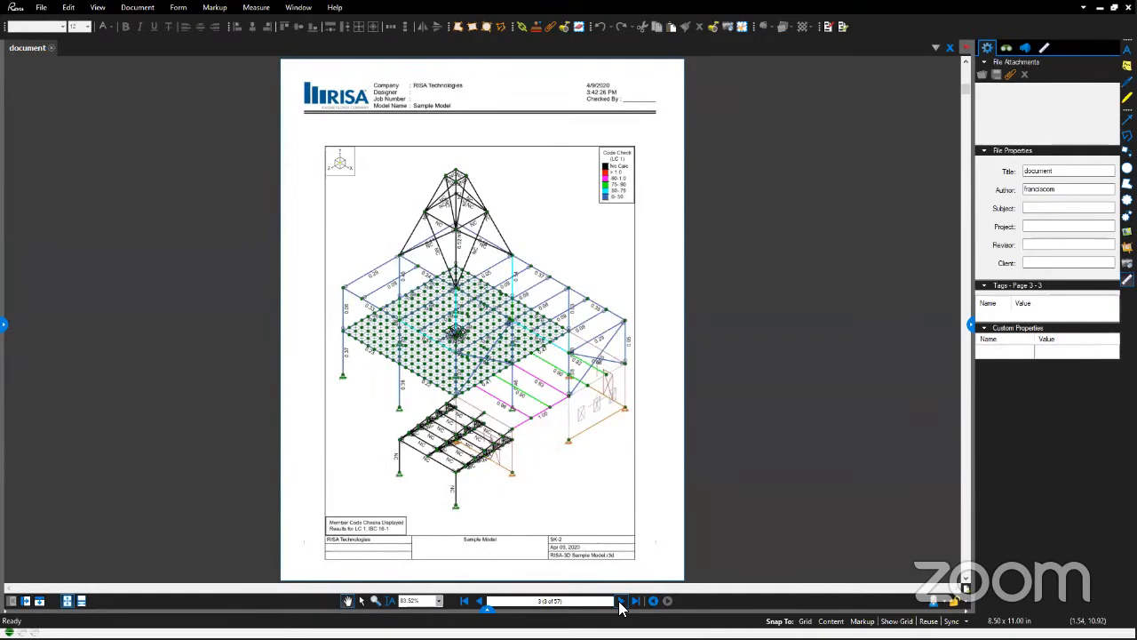
{"action": "left_click", "coordinate": [620, 604]}
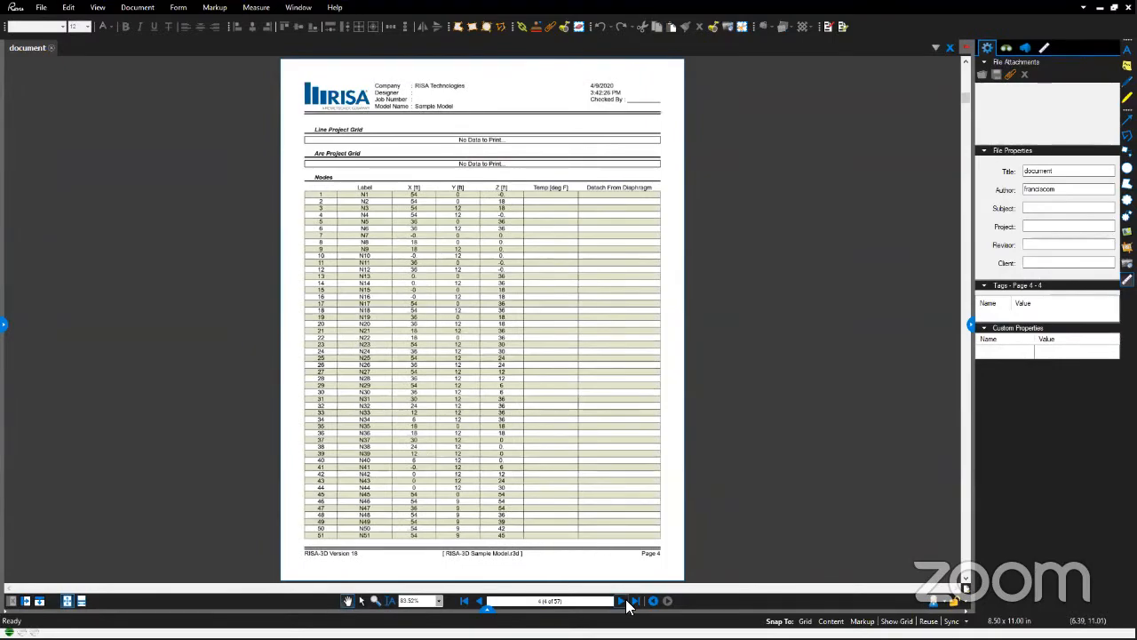
- Page through the sample report's nodes, member properties and design rules tables up to page 36
{"action": "left_click", "coordinate": [624, 605]}
{"action": "left_click", "coordinate": [623, 605]}
{"action": "left_click", "coordinate": [623, 604]}
{"action": "left_click", "coordinate": [623, 605]}
{"action": "left_click", "coordinate": [623, 605]}
{"action": "left_click", "coordinate": [623, 605]}
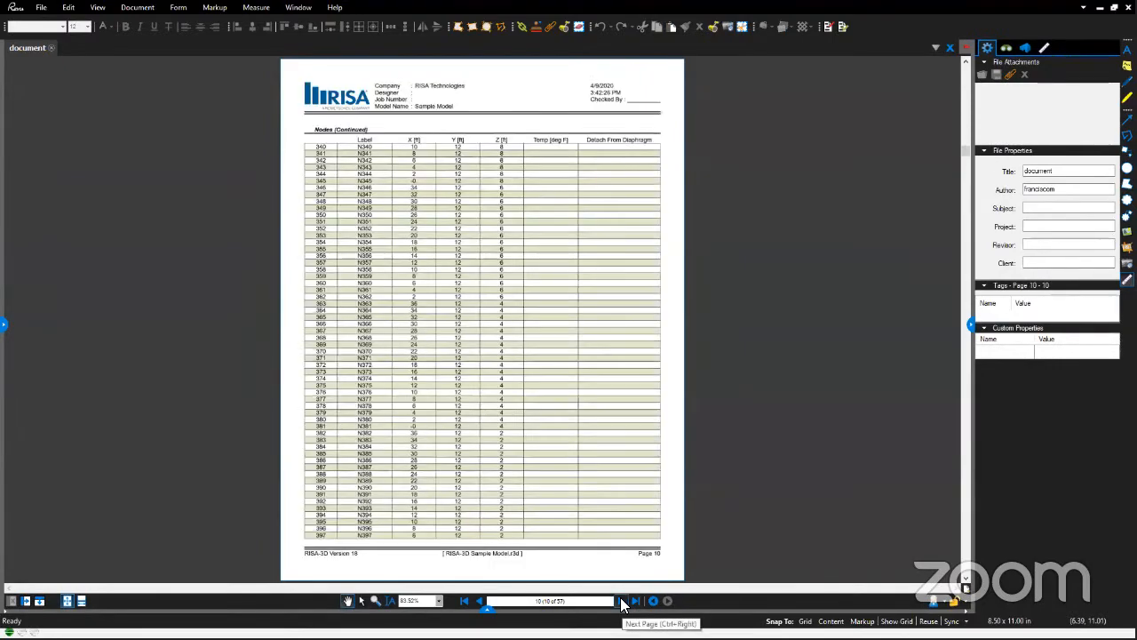
{"action": "left_click", "coordinate": [623, 603]}
{"action": "left_click", "coordinate": [623, 604]}
{"action": "left_click", "coordinate": [622, 603]}
{"action": "left_click", "coordinate": [623, 603]}
{"action": "left_click", "coordinate": [623, 603]}
{"action": "left_click", "coordinate": [623, 603]}
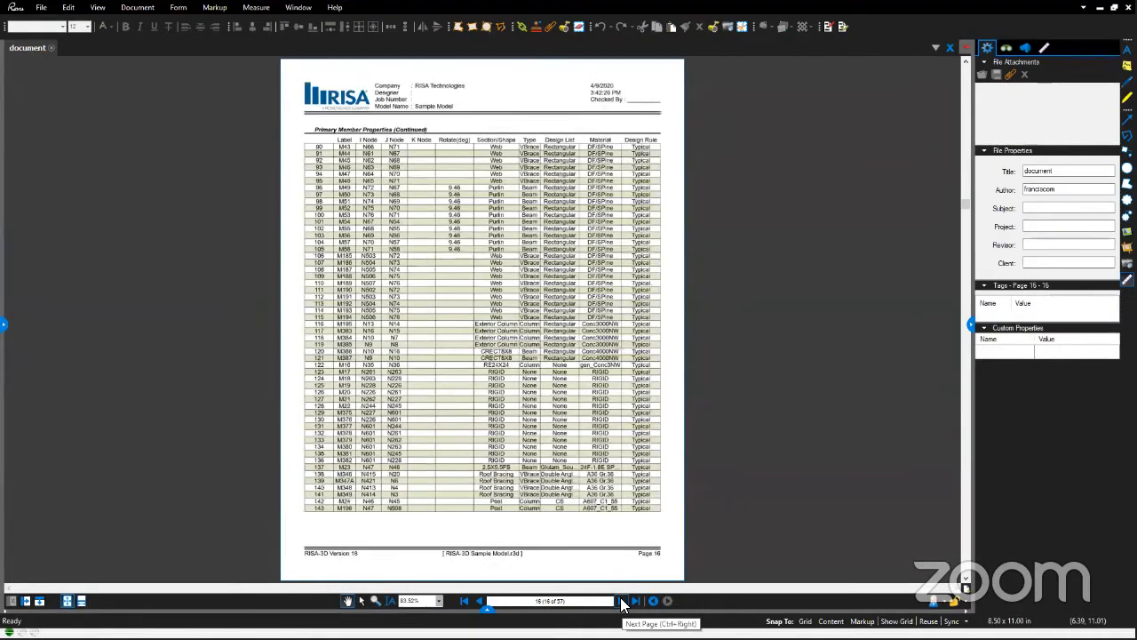
{"action": "left_click", "coordinate": [623, 602]}
{"action": "left_click", "coordinate": [623, 602]}
{"action": "left_click", "coordinate": [622, 602]}
{"action": "left_click", "coordinate": [622, 602]}
{"action": "left_click", "coordinate": [622, 603]}
{"action": "left_click", "coordinate": [623, 602]}
{"action": "left_click", "coordinate": [623, 602]}
{"action": "left_click", "coordinate": [623, 602]}
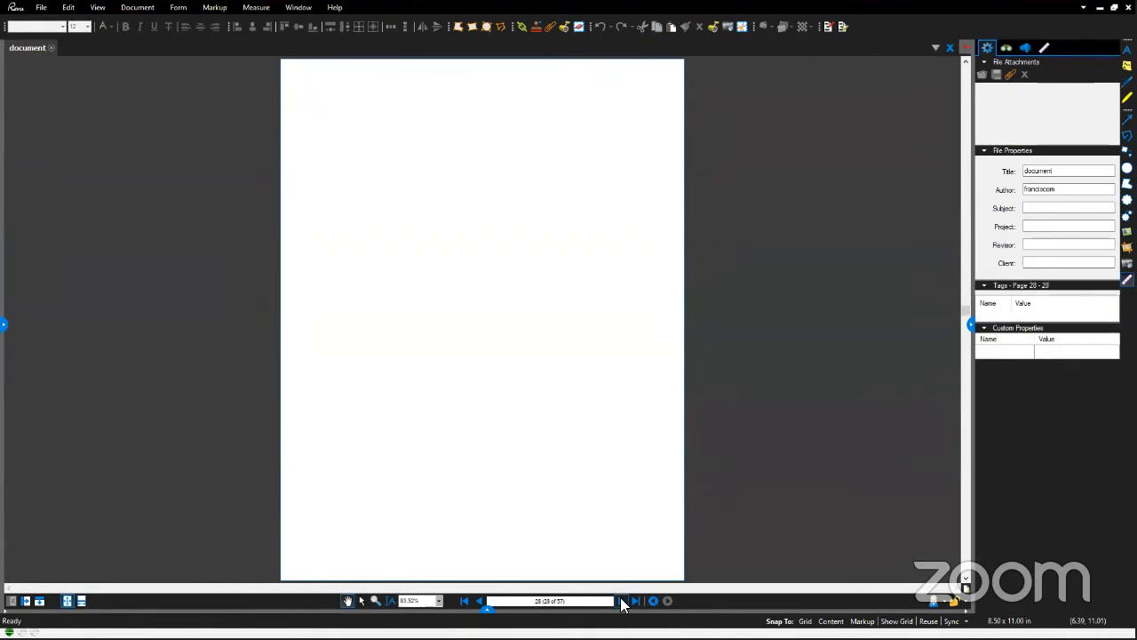
{"action": "left_click", "coordinate": [622, 603]}
{"action": "left_click", "coordinate": [623, 603]}
{"action": "left_click", "coordinate": [623, 603]}
{"action": "left_click", "coordinate": [623, 603]}
{"action": "left_click", "coordinate": [622, 604]}
{"action": "left_click", "coordinate": [622, 604]}
{"action": "left_click", "coordinate": [623, 604]}
{"action": "left_click", "coordinate": [622, 603]}
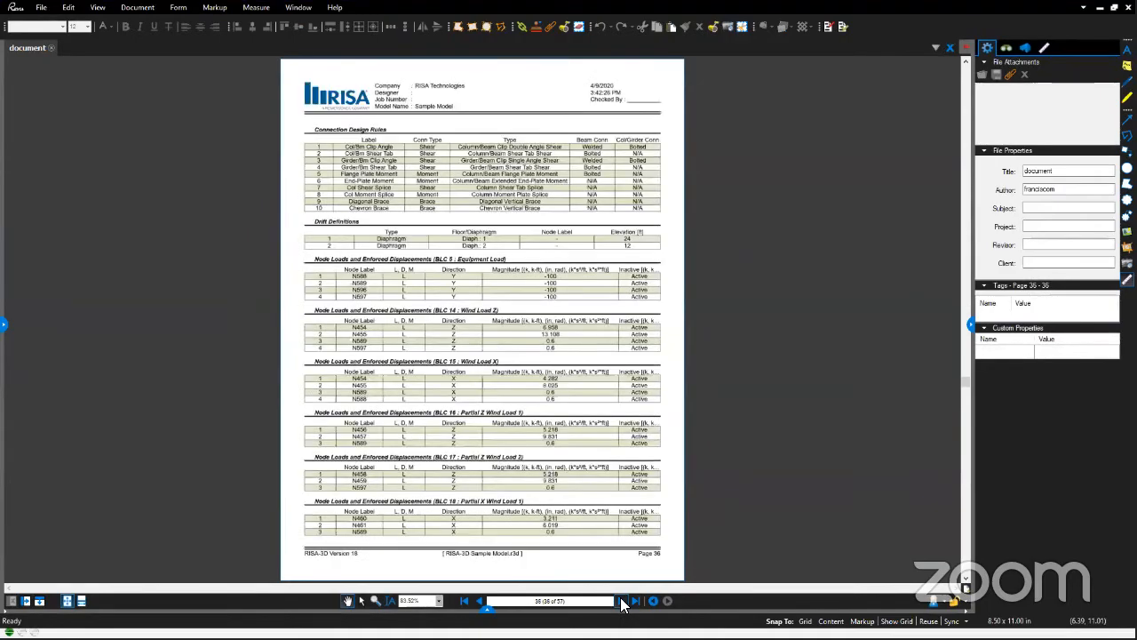
- Page through the member area load and plate surface load tables up to page 48
{"action": "left_click", "coordinate": [623, 603]}
{"action": "left_click", "coordinate": [622, 603]}
{"action": "left_click", "coordinate": [623, 603]}
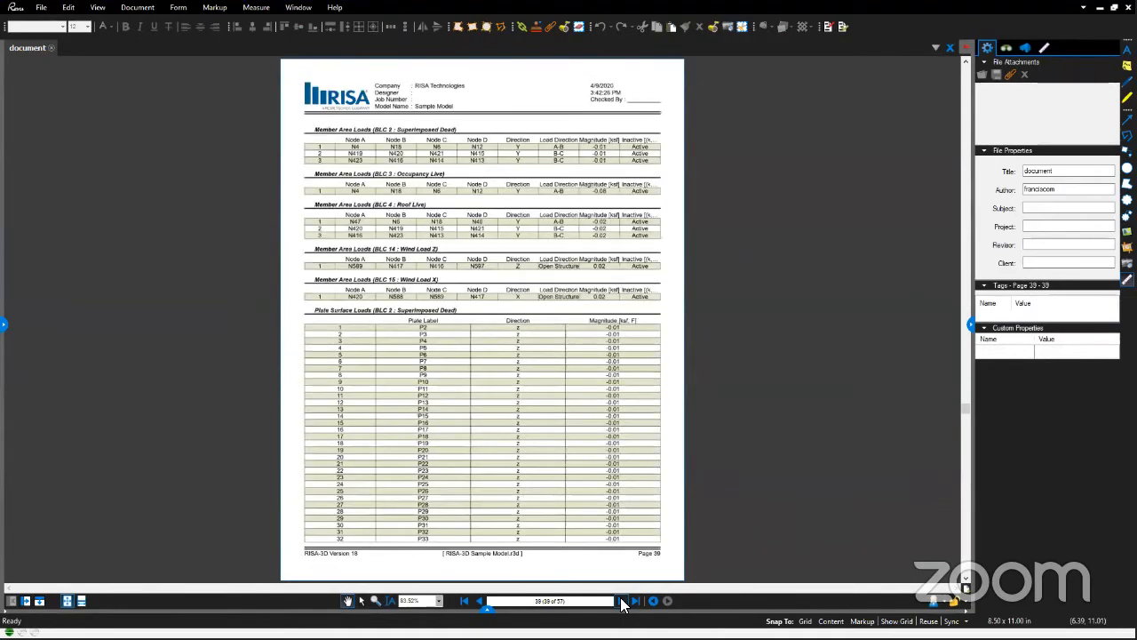
{"action": "left_click", "coordinate": [622, 603]}
{"action": "left_click", "coordinate": [623, 604]}
{"action": "left_click", "coordinate": [623, 603]}
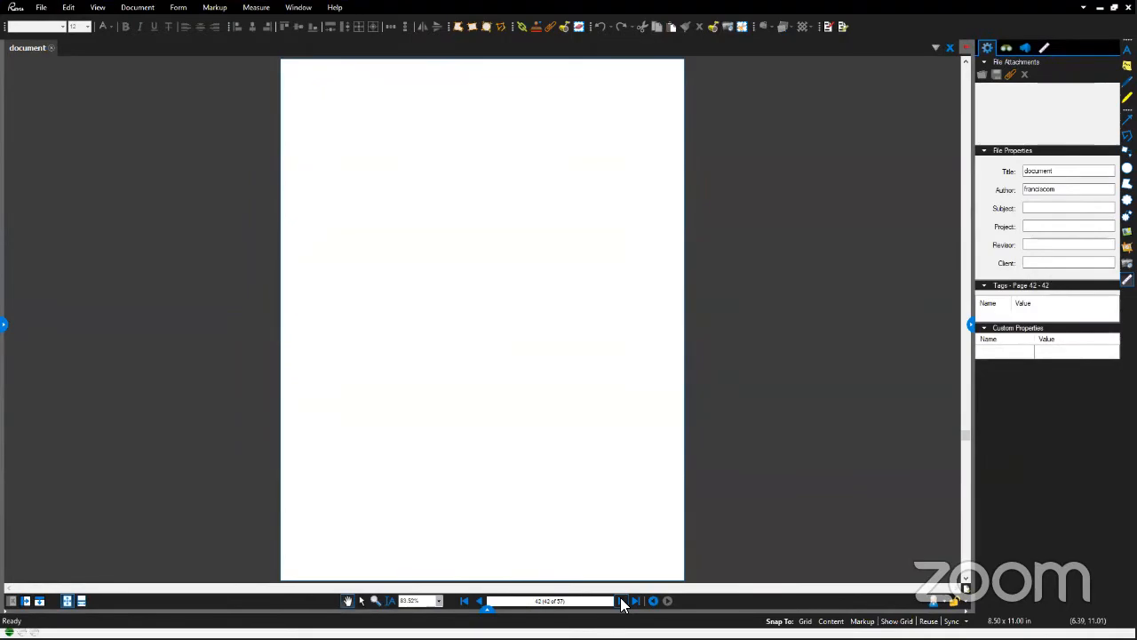
{"action": "left_click", "coordinate": [622, 603]}
{"action": "left_click", "coordinate": [623, 604]}
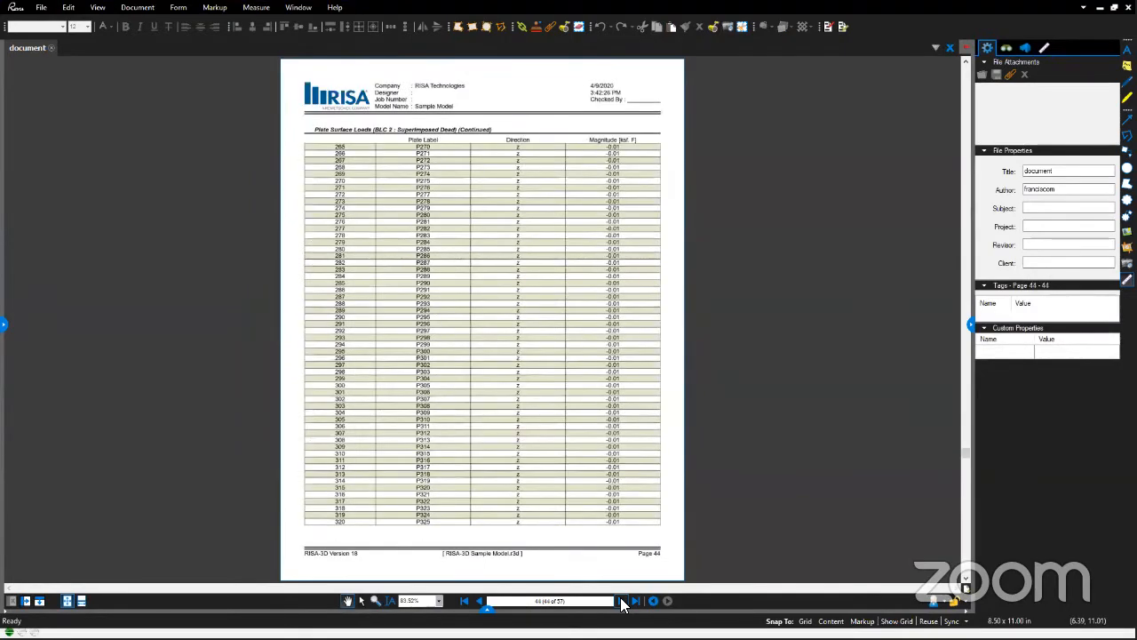
{"action": "left_click", "coordinate": [623, 603]}
{"action": "left_click", "coordinate": [622, 603]}
{"action": "left_click", "coordinate": [622, 603]}
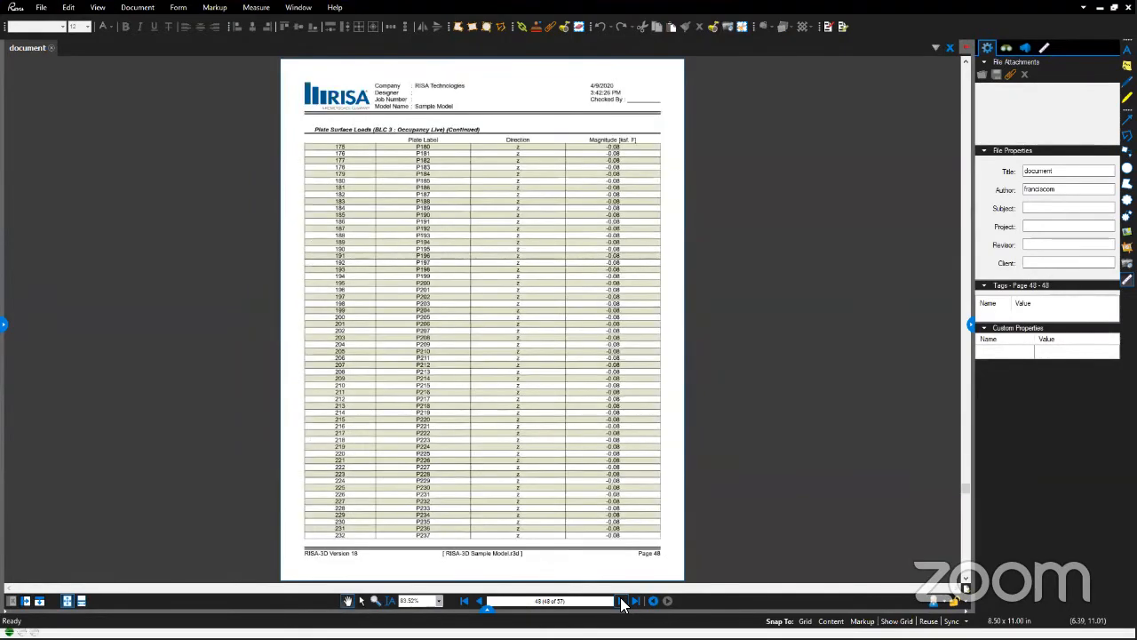
- Examine the load combinations and the steel, wood and concrete code check tables on pages 51 to 53
{"action": "left_click", "coordinate": [623, 604]}
{"action": "left_click", "coordinate": [623, 603]}
{"action": "left_click", "coordinate": [623, 603]}
{"action": "left_click", "coordinate": [623, 604]}
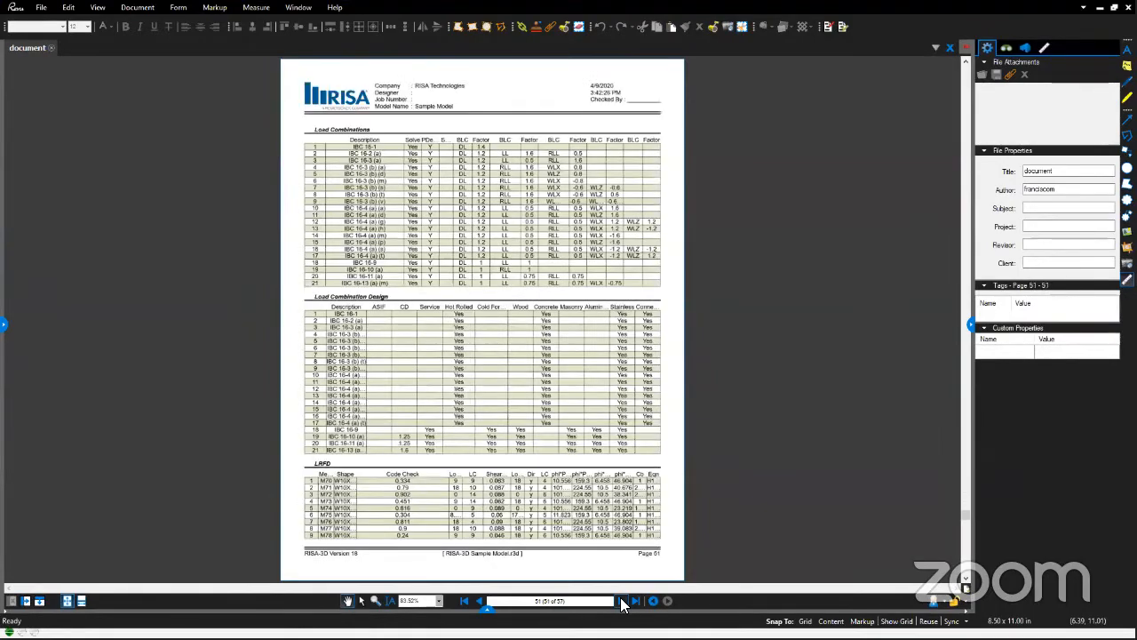
{"action": "left_click", "coordinate": [622, 603]}
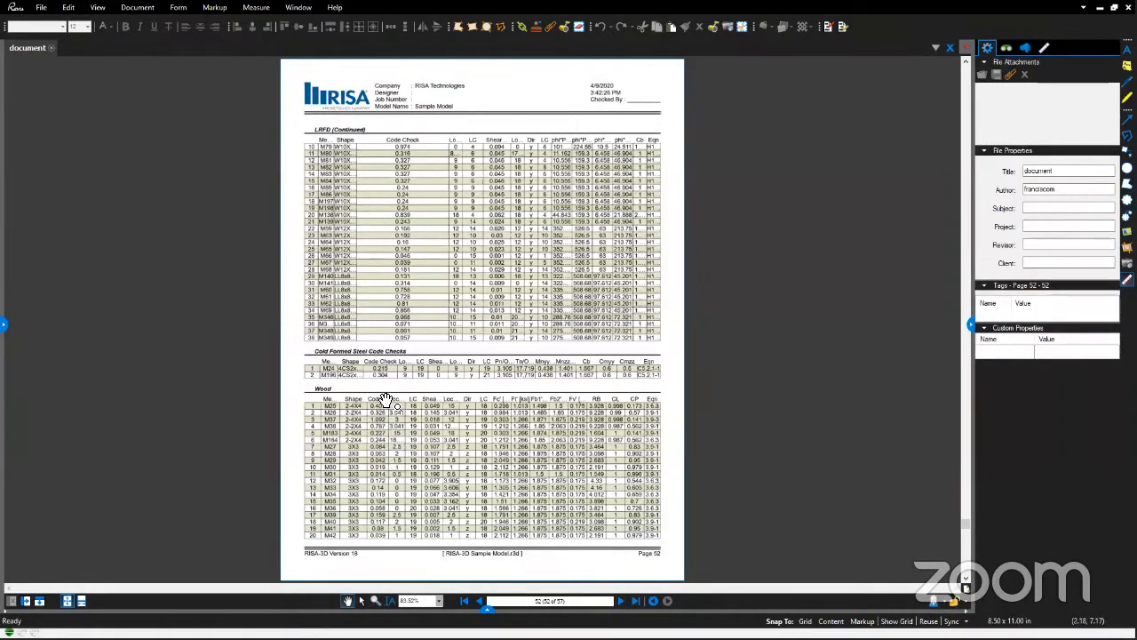
{"action": "left_click", "coordinate": [621, 600]}
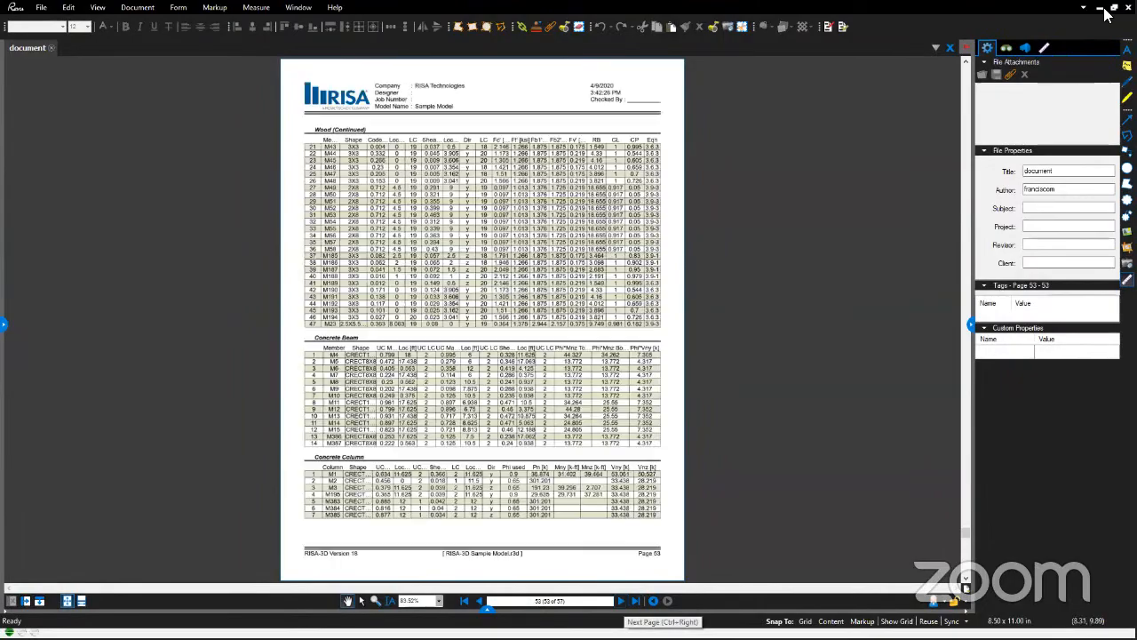